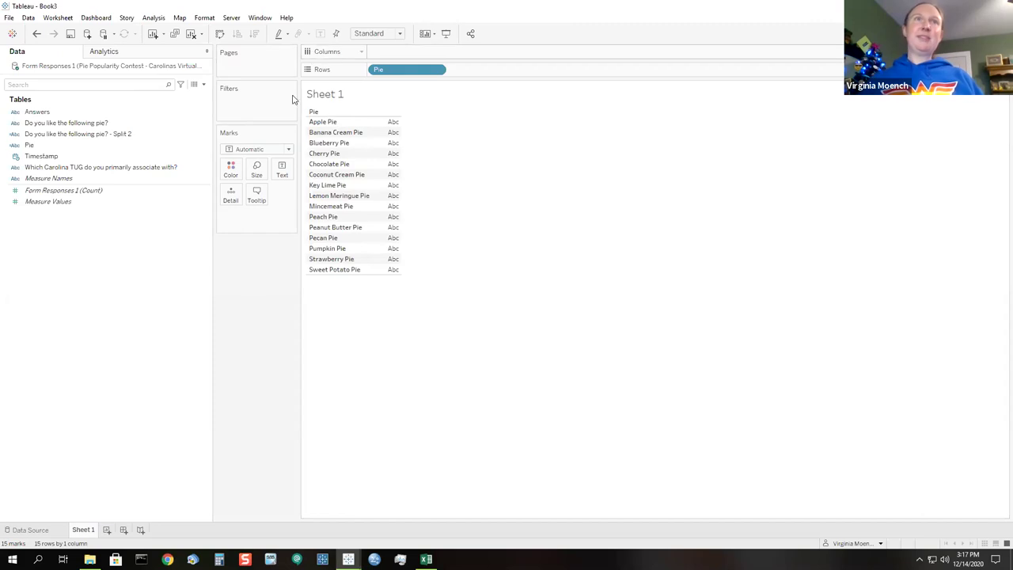
# Add the Form Responses 1 (Count) measure to Columns to chart the responses per pie as bars
pyautogui.click(81, 200)
pyautogui.click(81, 193)
pyautogui.moveTo(82, 198); pyautogui.dragTo(397, 53)
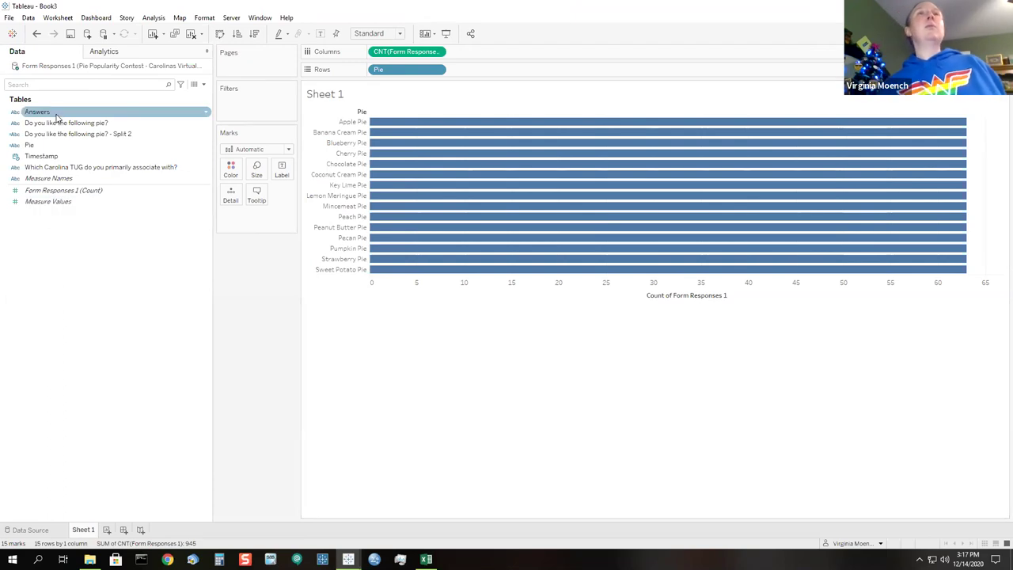
# Filter the sheet on Answers to the values "Yes", "Yes, No" and "Yes, Unsure", and remove that filter again
pyautogui.moveTo(77, 112); pyautogui.dragTo(236, 109)
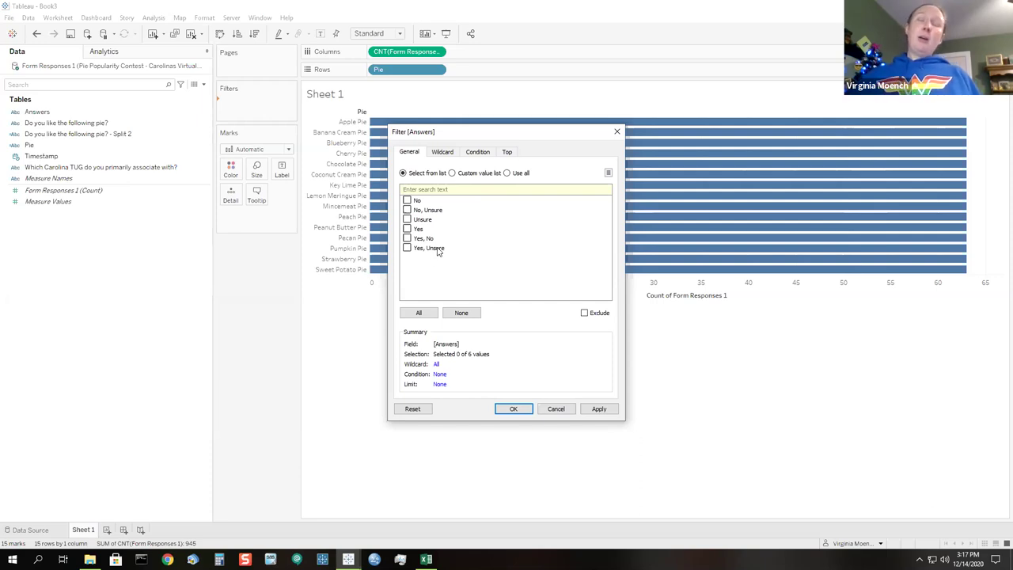
pyautogui.click(407, 229)
pyautogui.click(406, 239)
pyautogui.click(407, 247)
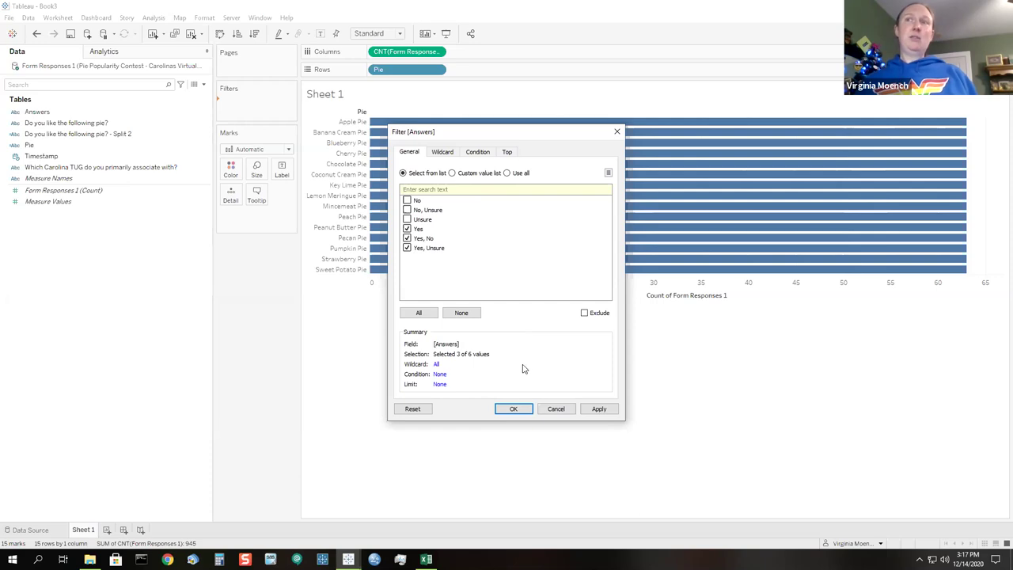
pyautogui.click(520, 408)
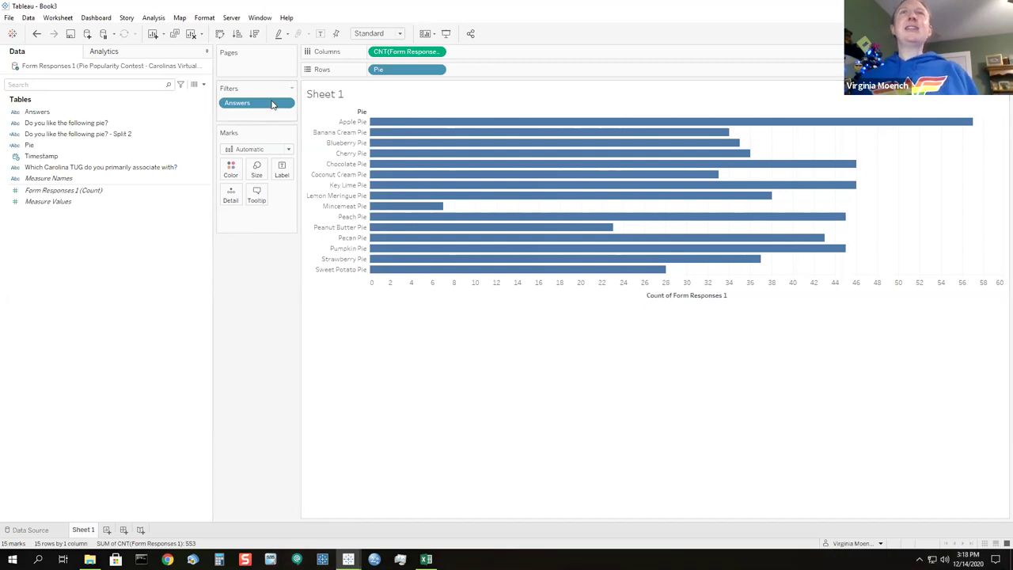
pyautogui.moveTo(269, 103); pyautogui.dragTo(103, 130)
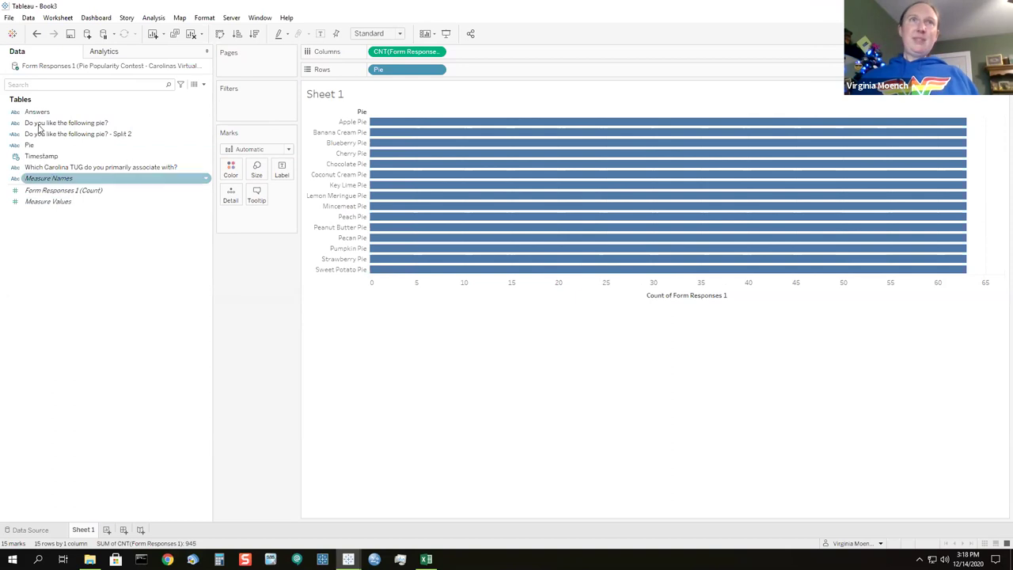
# Create a calculated field based on Answers and name it Yes
pyautogui.rightClick(42, 116)
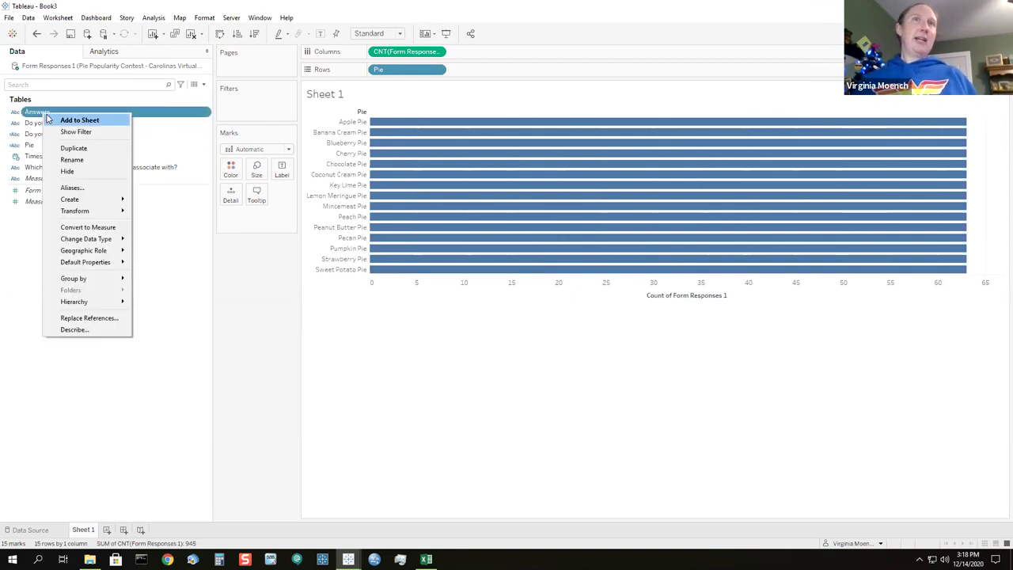
pyautogui.moveTo(96, 202)
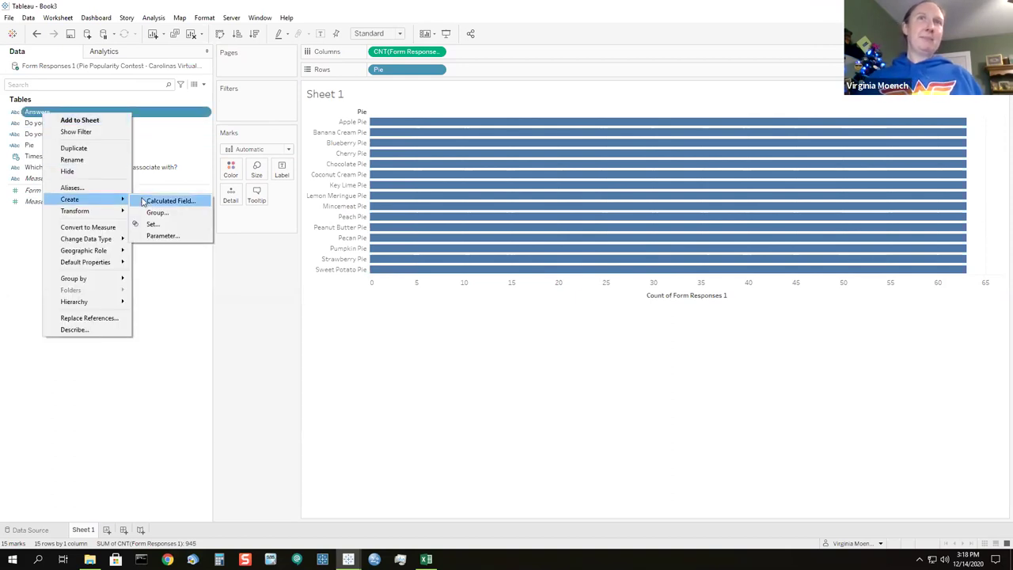
pyautogui.click(143, 203)
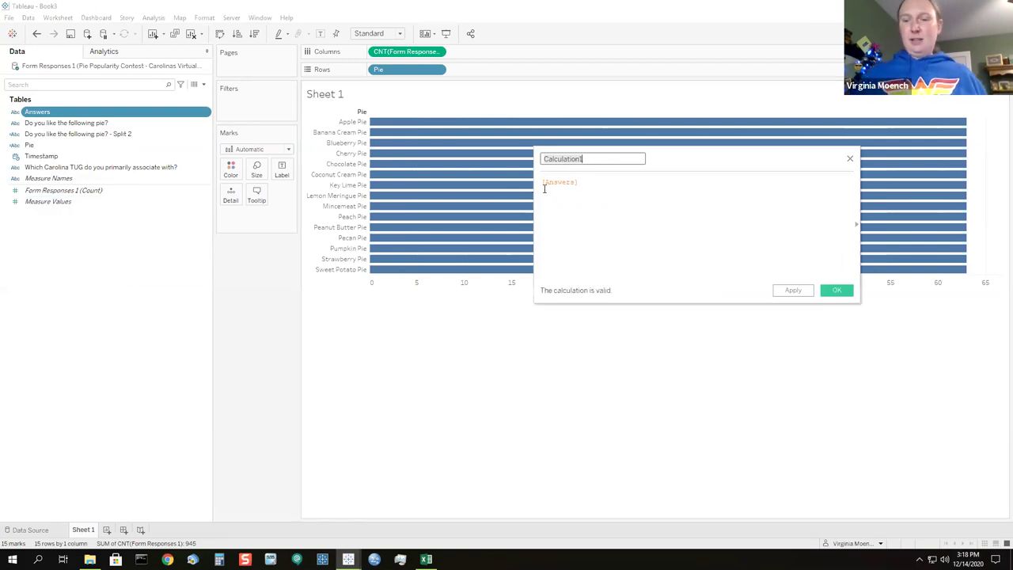
pyautogui.press('BackSpace')
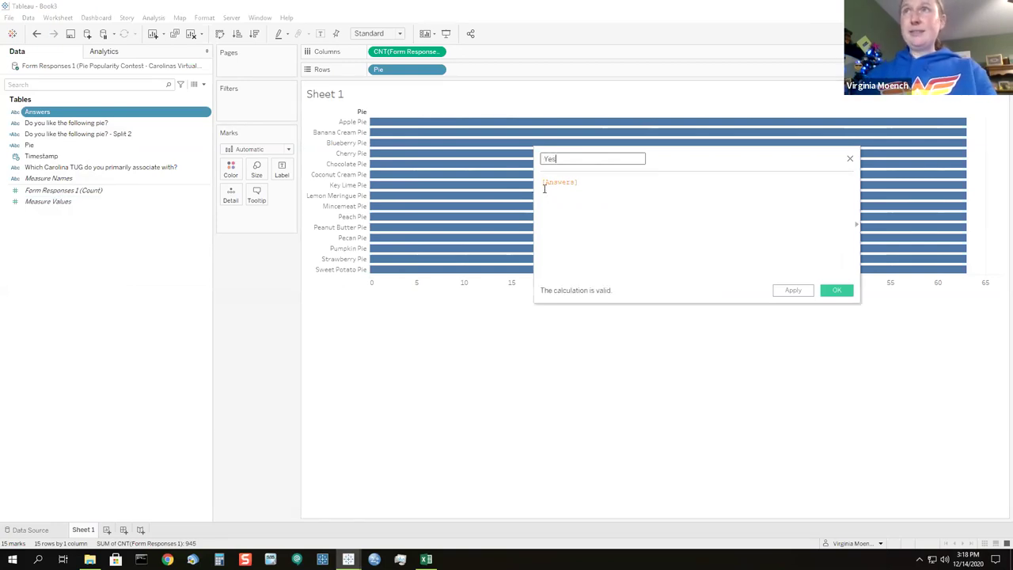
# Define the calculation as IF CONTAINS([Answers],"Yes") THEN 1 END and save it
pyautogui.click(542, 182)
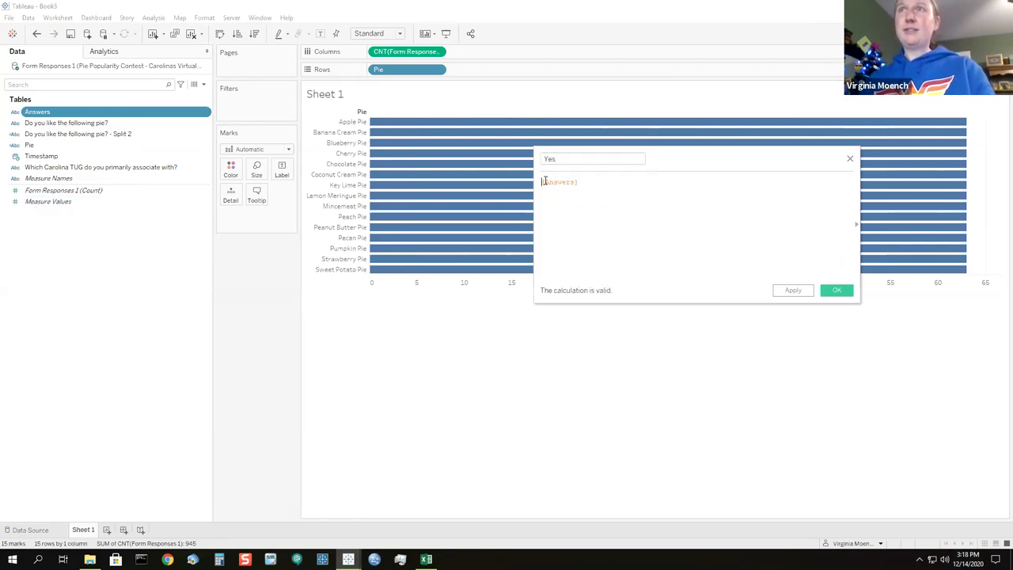
pyautogui.write('if con')
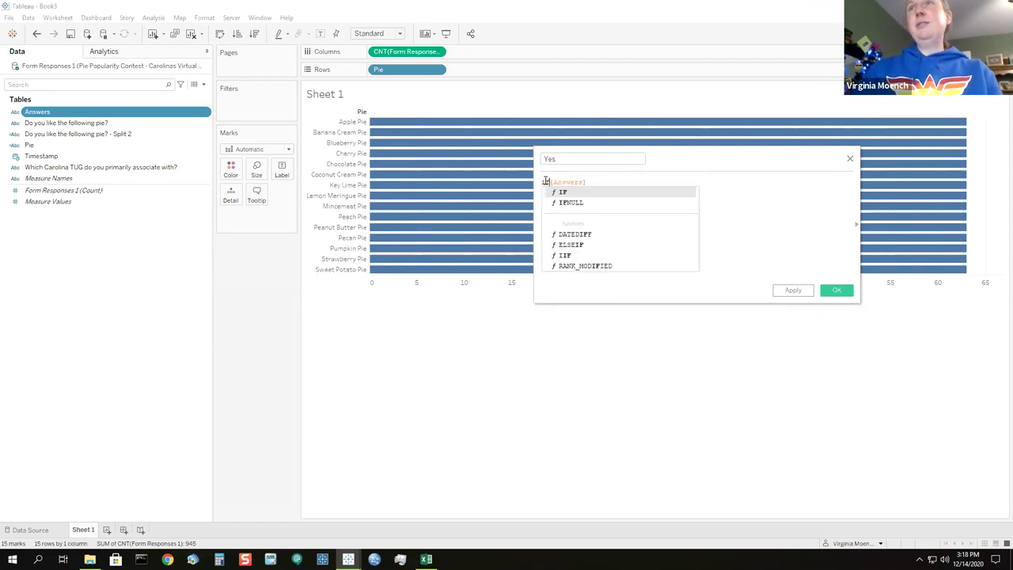
pyautogui.press('Return')
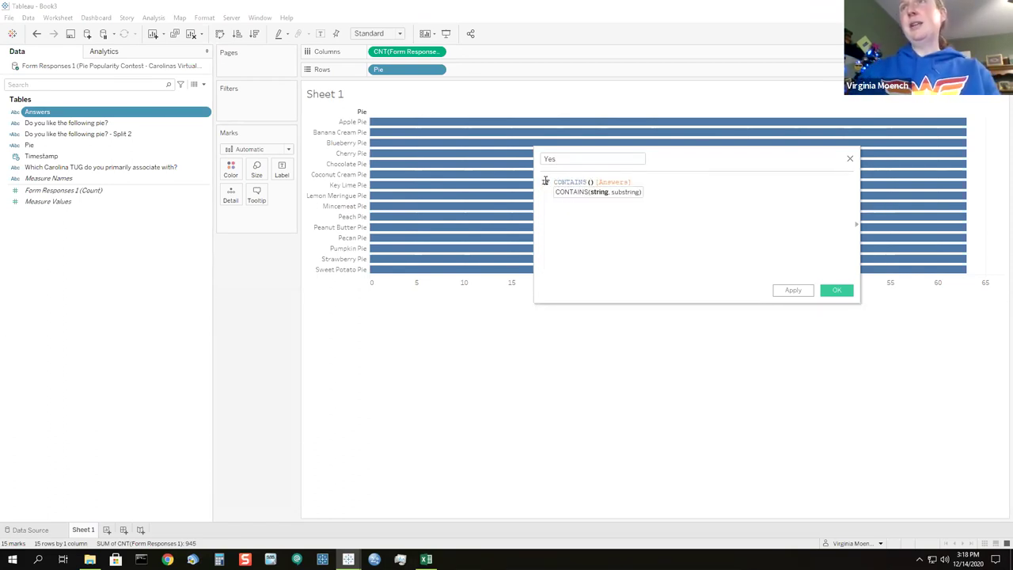
pyautogui.click(637, 182)
pyautogui.write(', "Yes"')
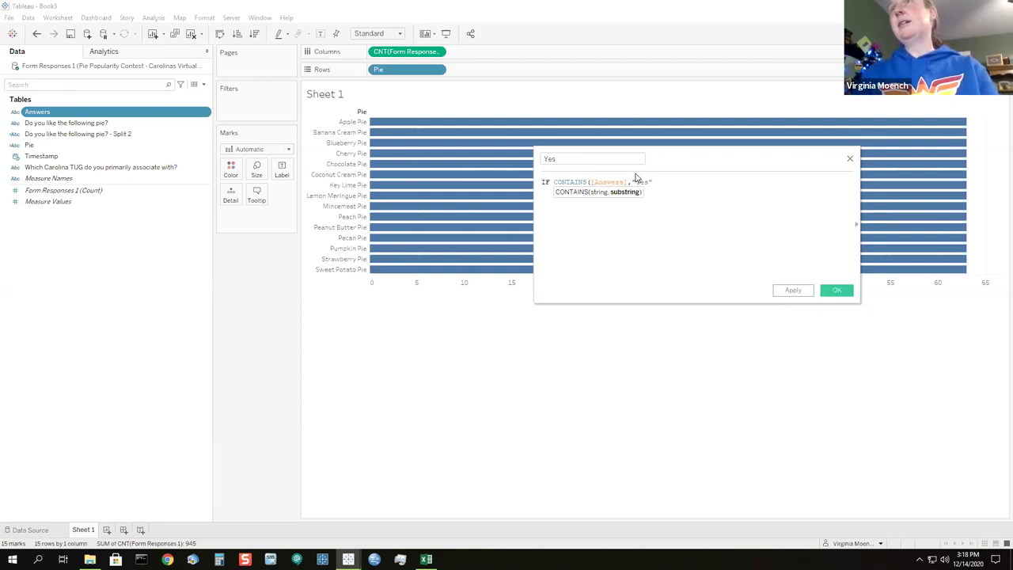
pyautogui.write(') THEN 1 ')
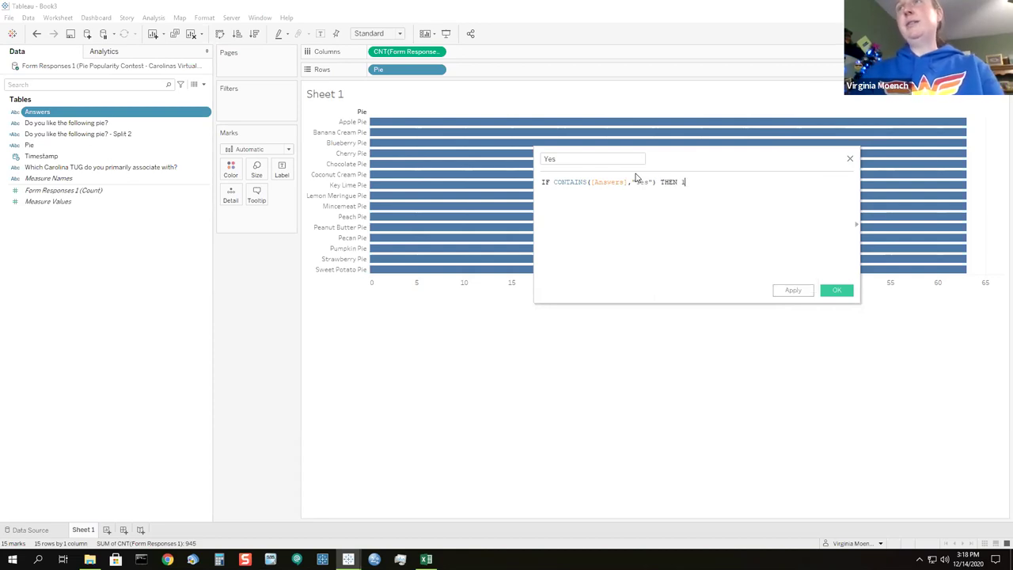
pyautogui.write('END')
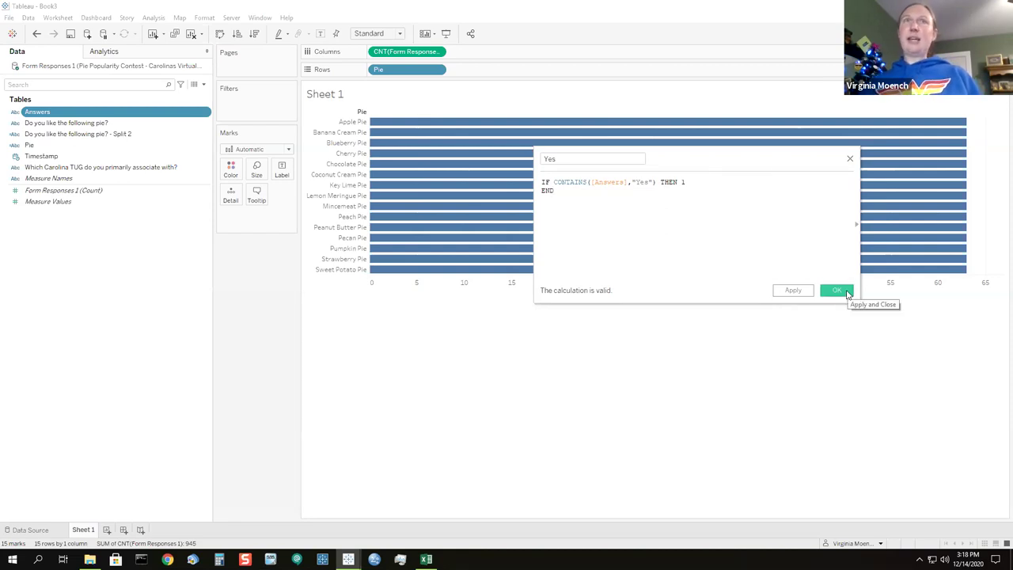
pyautogui.click(846, 293)
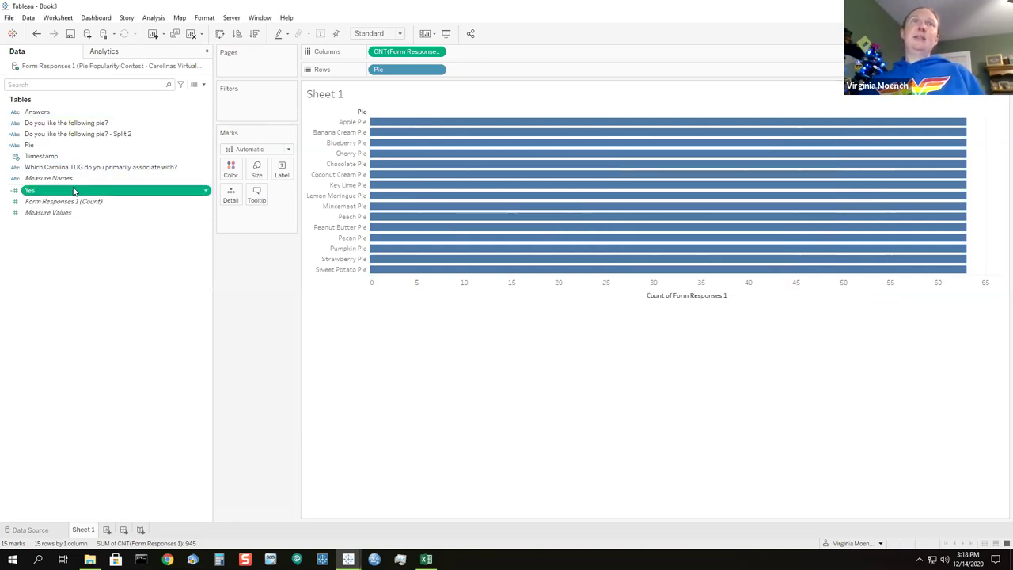
# Add the Yes measure to Columns and remove the Form Responses 1 count from the view
pyautogui.moveTo(75, 193); pyautogui.dragTo(590, 55)
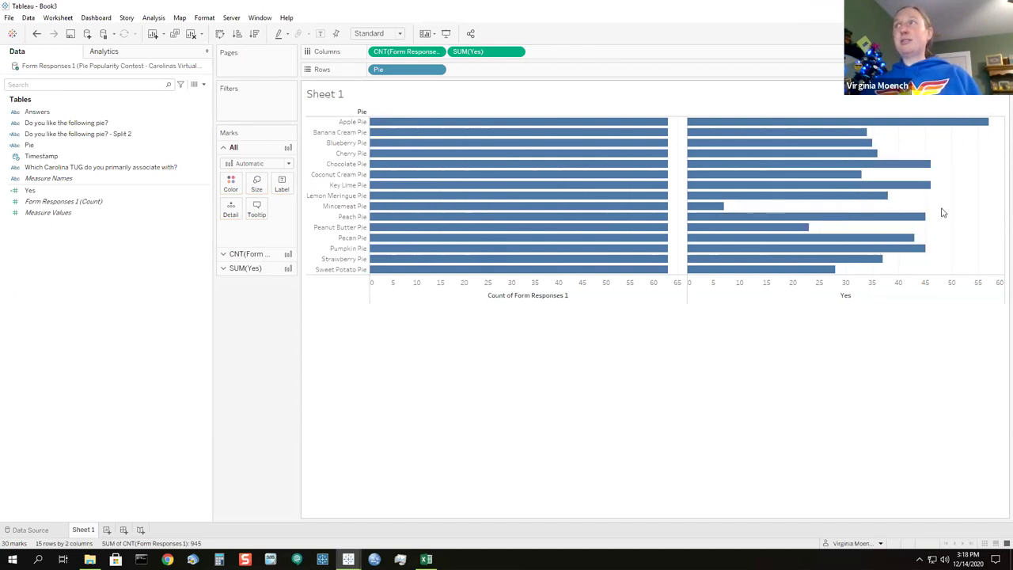
pyautogui.moveTo(409, 50); pyautogui.dragTo(65, 234)
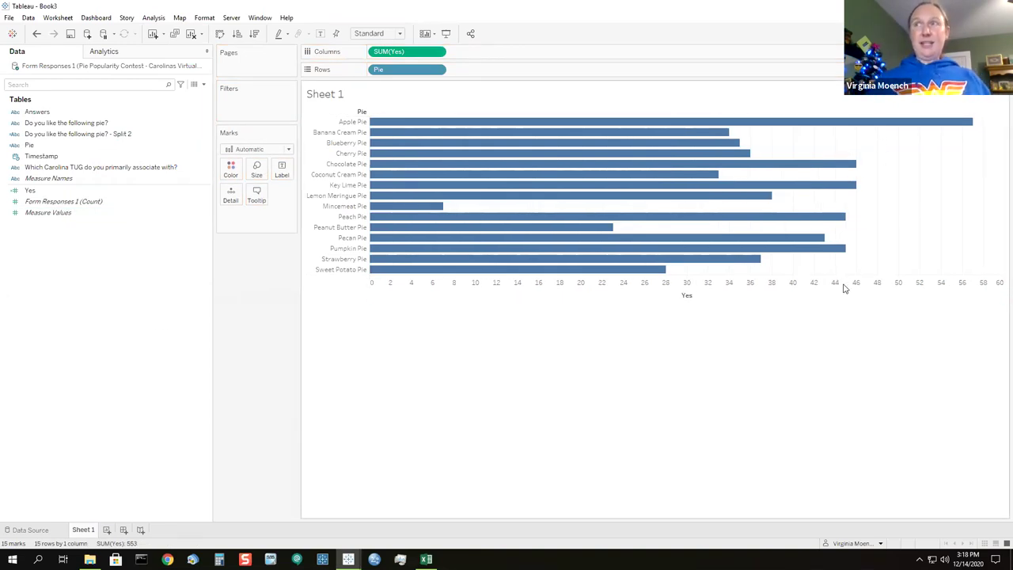
# Rename the Sheet 1 worksheet to Bar
pyautogui.doubleClick(82, 530)
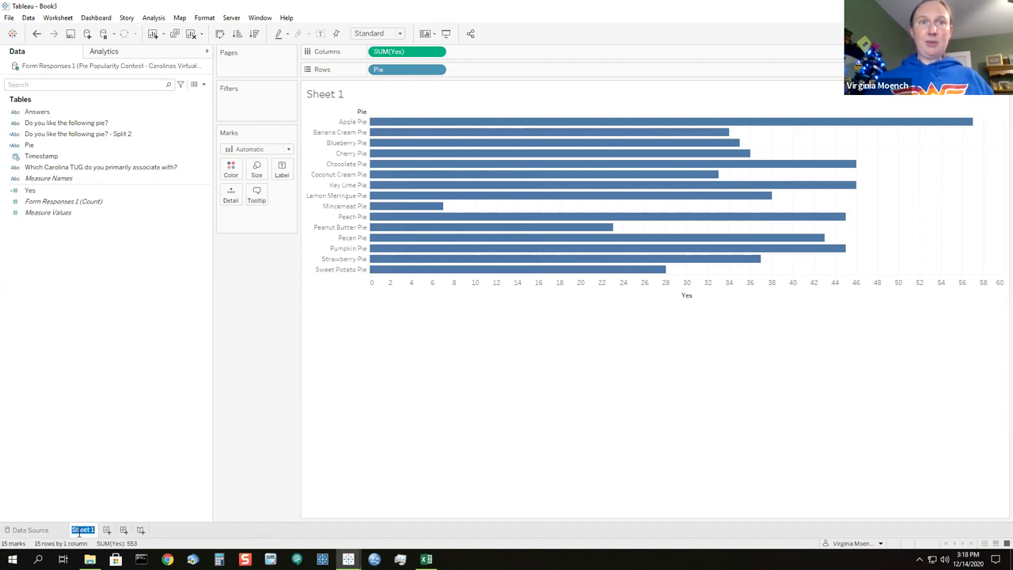
pyautogui.write('Bar')
pyautogui.press('Return')
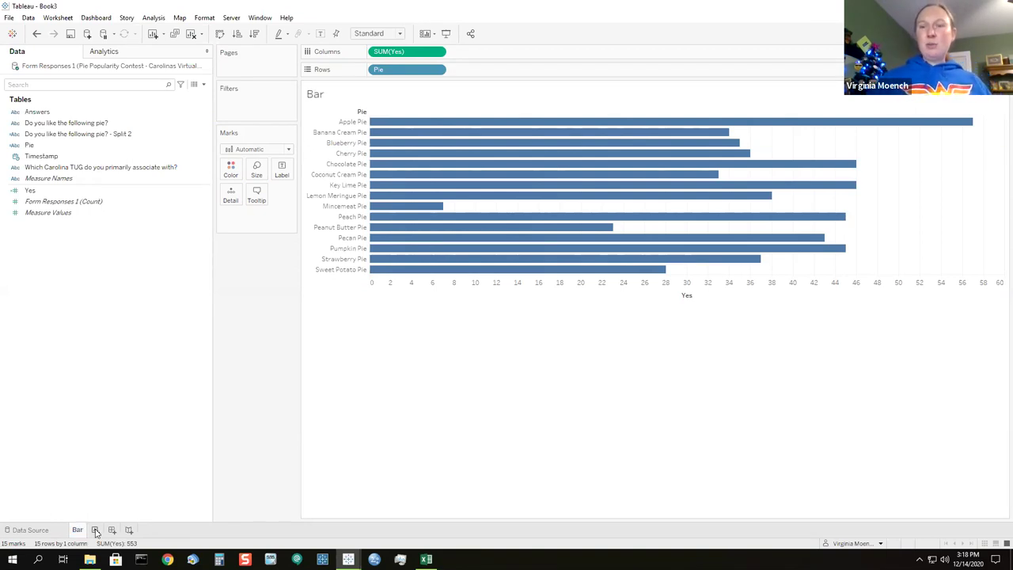
# Create a new worksheet with Answers assigned to Color and the mark type set to Pie
pyautogui.click(96, 530)
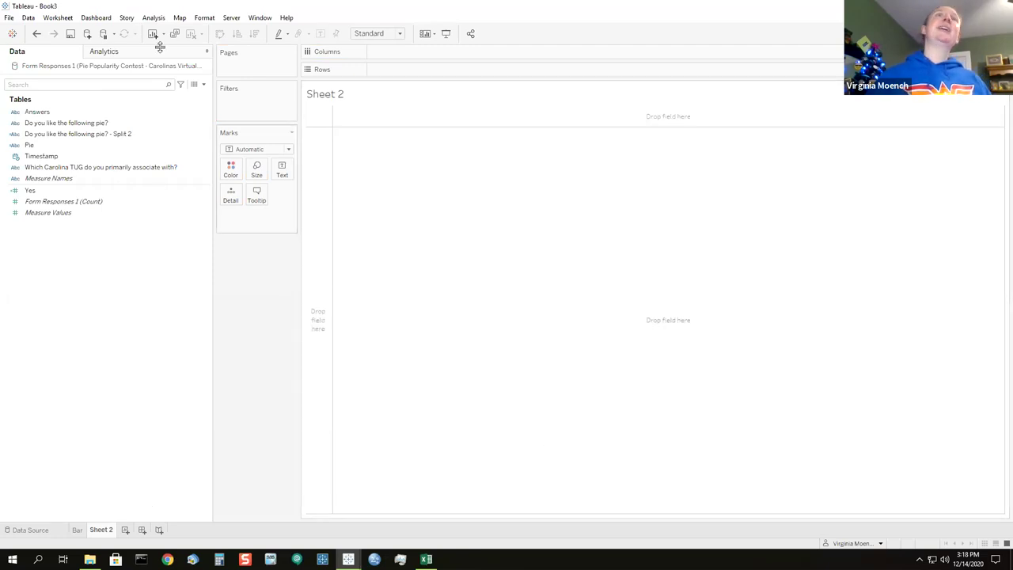
pyautogui.click(37, 111)
pyautogui.moveTo(37, 111); pyautogui.dragTo(231, 168)
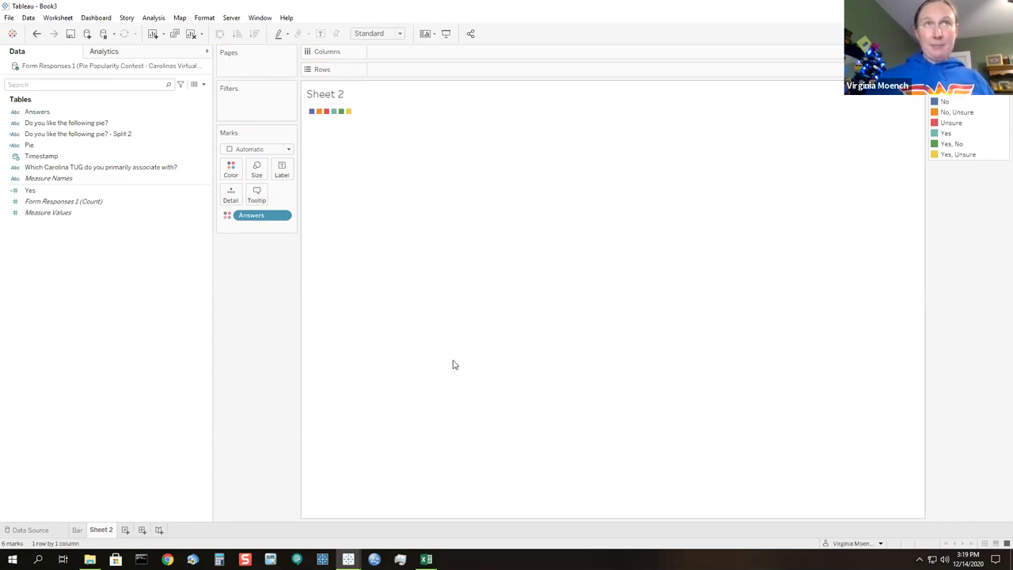
pyautogui.click(288, 149)
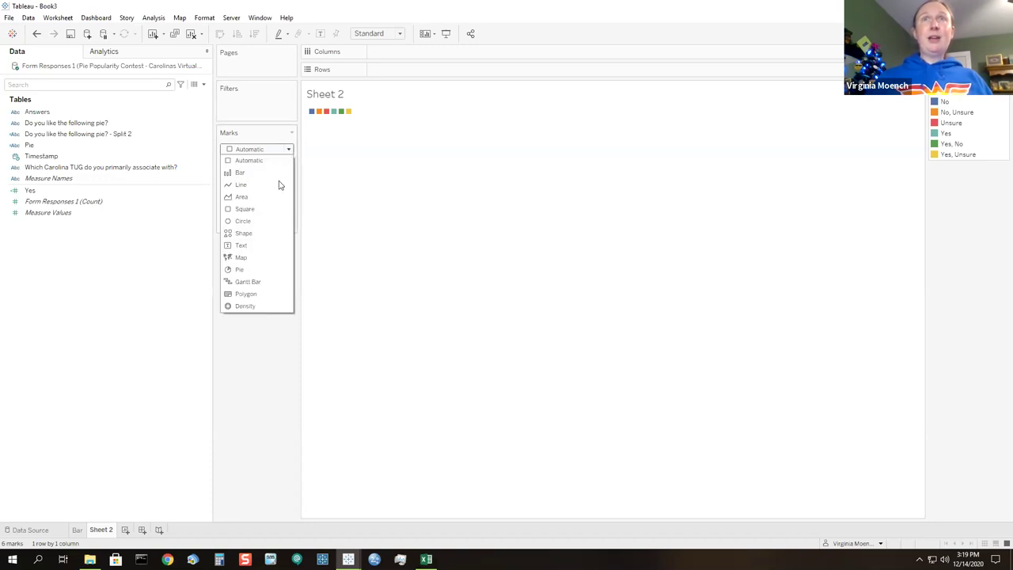
pyautogui.click(253, 269)
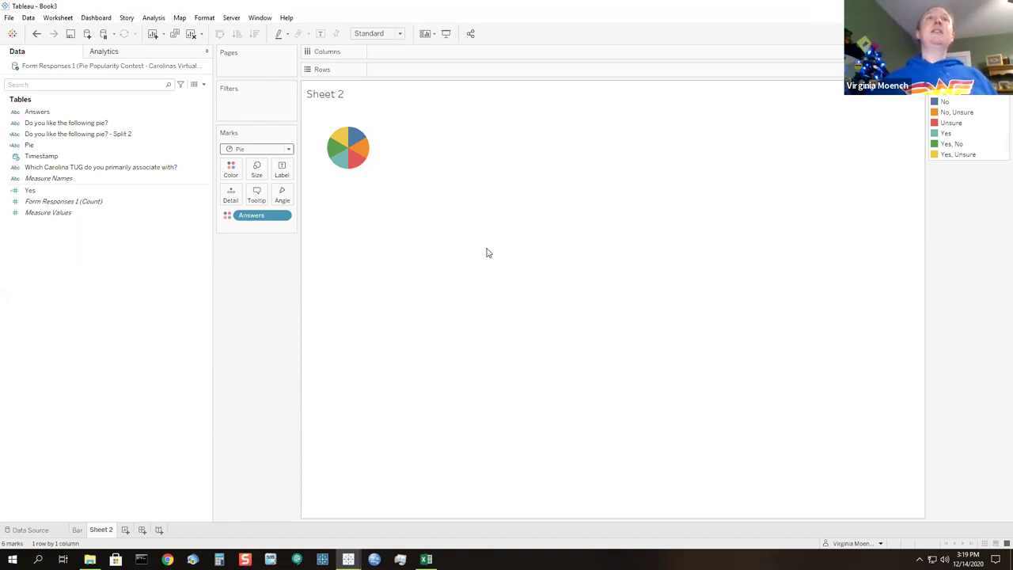
# Start a group field from Answers and combine "No", "No, Unsure" and "Unsure" into a group named No
pyautogui.rightClick(64, 114)
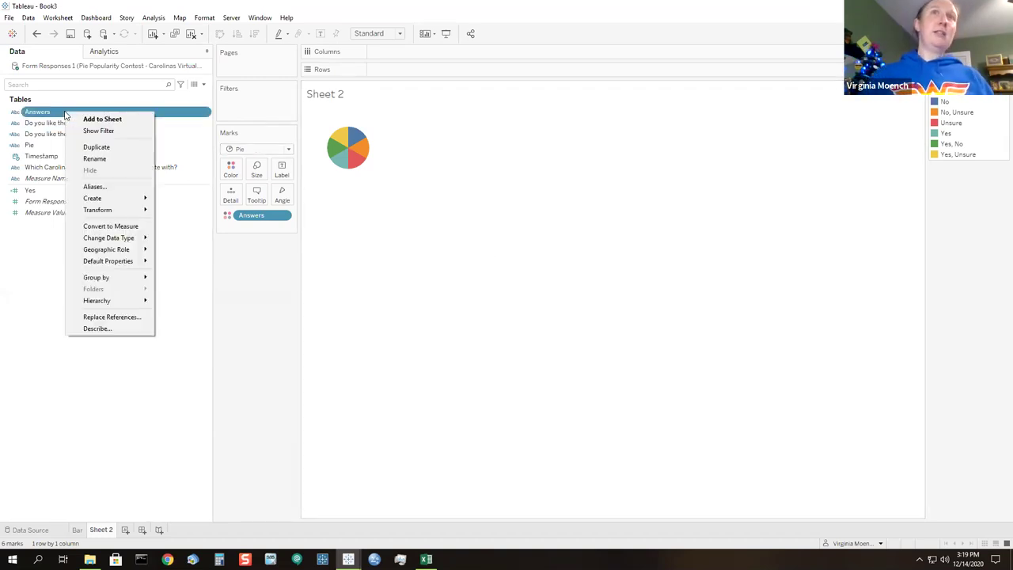
pyautogui.moveTo(121, 197)
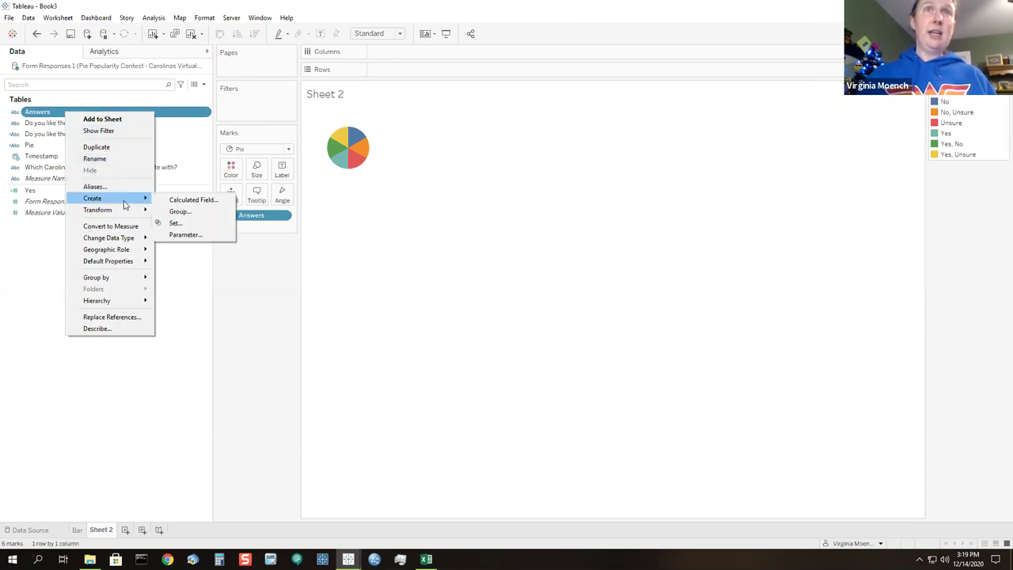
pyautogui.click(186, 212)
pyautogui.click(448, 213)
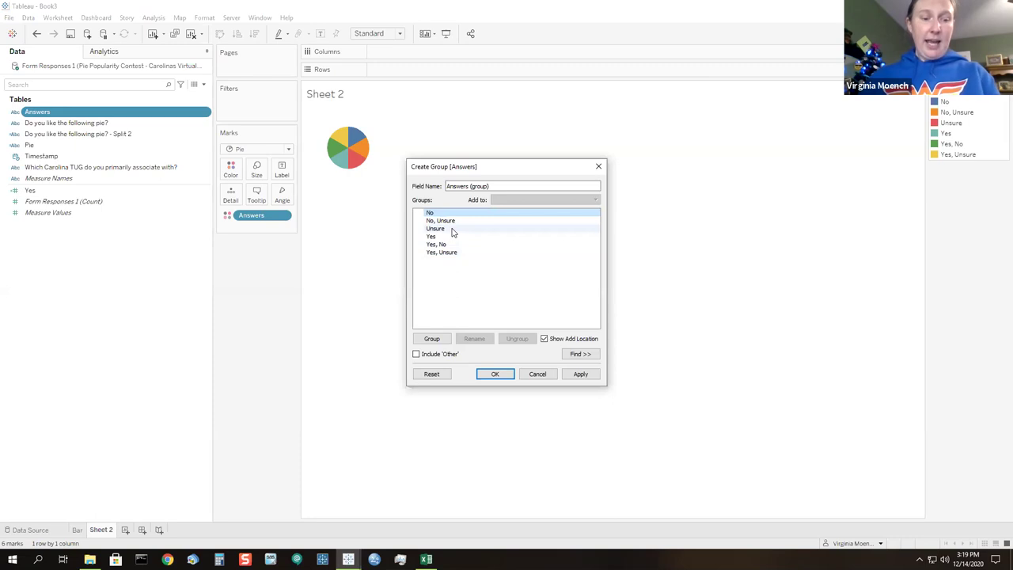
pyautogui.keyDown('shift'); pyautogui.click(453, 231); pyautogui.keyUp('shift')
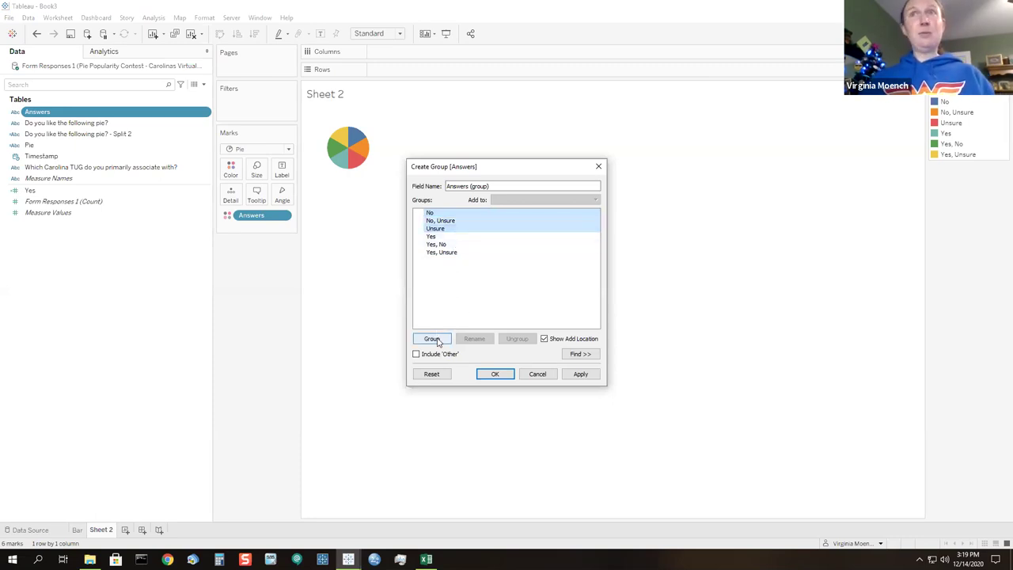
pyautogui.click(433, 339)
pyautogui.write('No')
pyautogui.press('Return')
pyautogui.click(418, 214)
# Combine "Yes", "Yes, No" and "Yes, Unsure" into a group named Yes and save the Answers (group) field
pyautogui.click(435, 226)
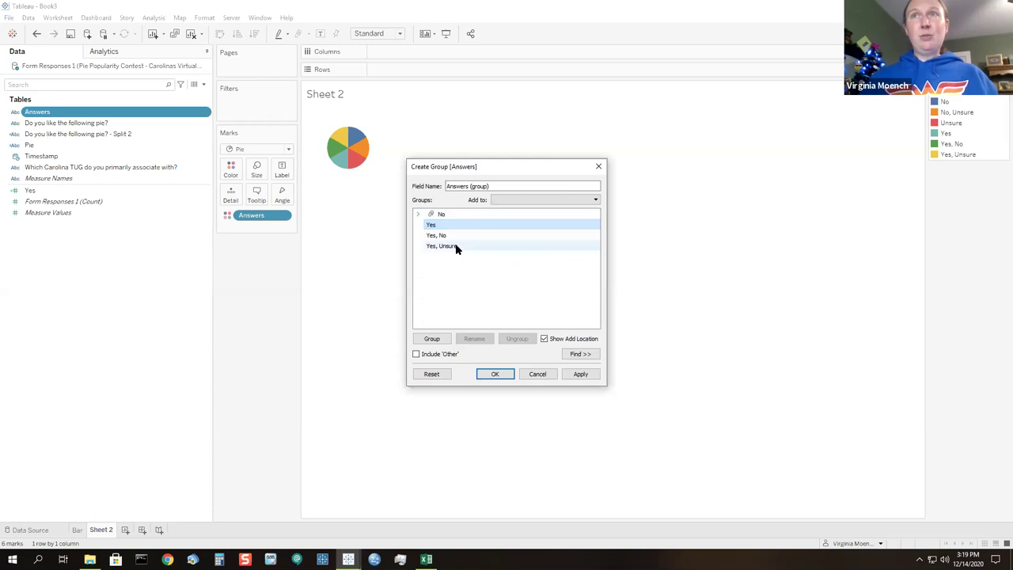
pyautogui.keyDown('shift'); pyautogui.click(451, 246); pyautogui.keyUp('shift')
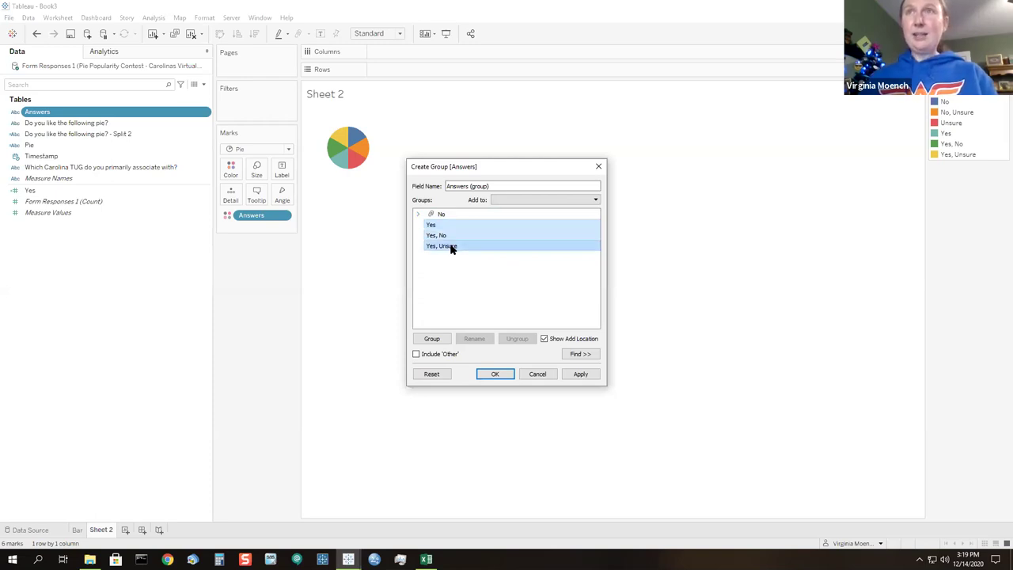
pyautogui.click(432, 338)
pyautogui.write('Yes')
pyautogui.press('Return')
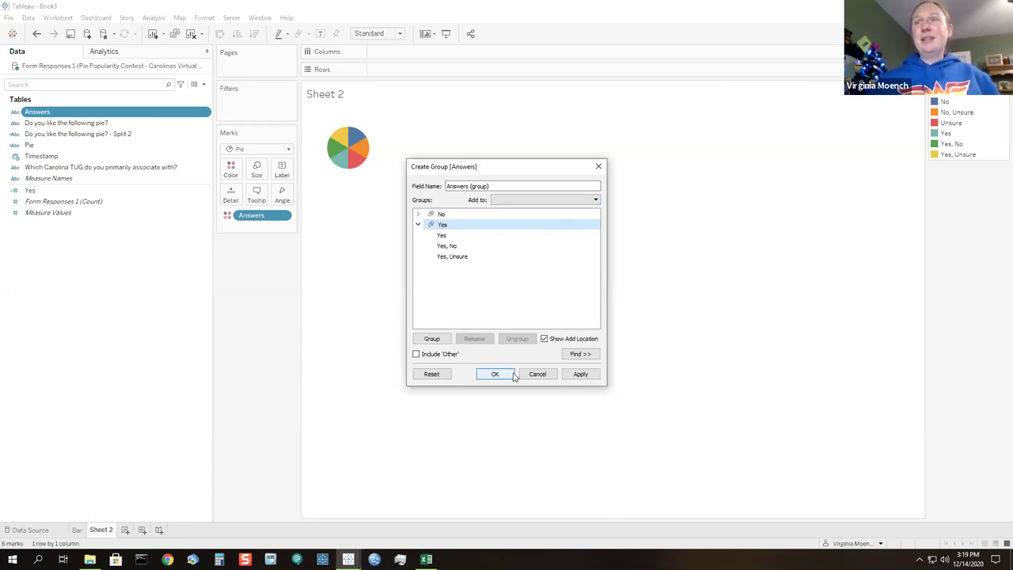
pyautogui.press('Return')
# Color the pie chart by Answers (group) instead of Answers and size its slices by the Form Responses 1 (Count) angle
pyautogui.moveTo(55, 124); pyautogui.dragTo(293, 233)
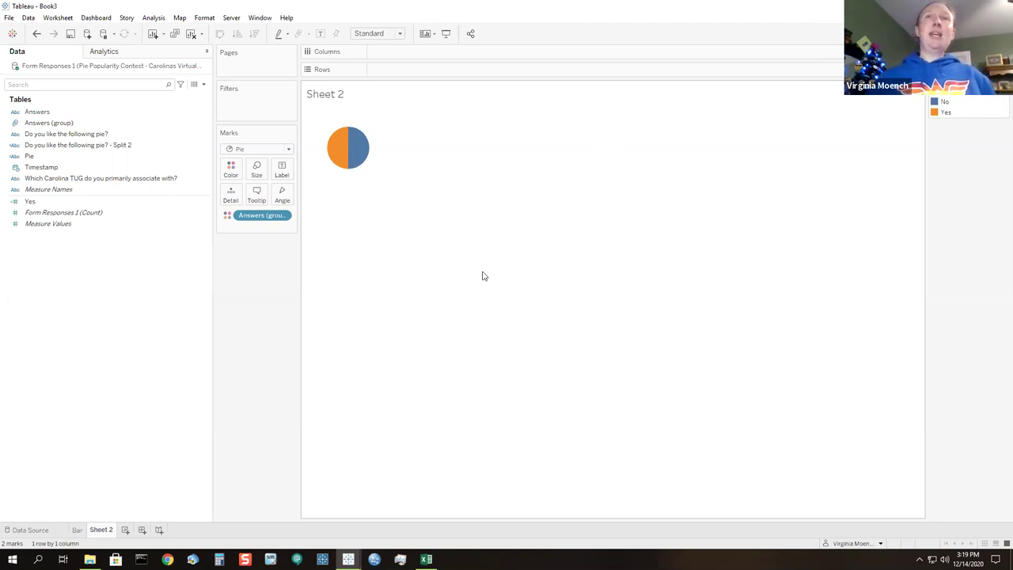
pyautogui.click(82, 217)
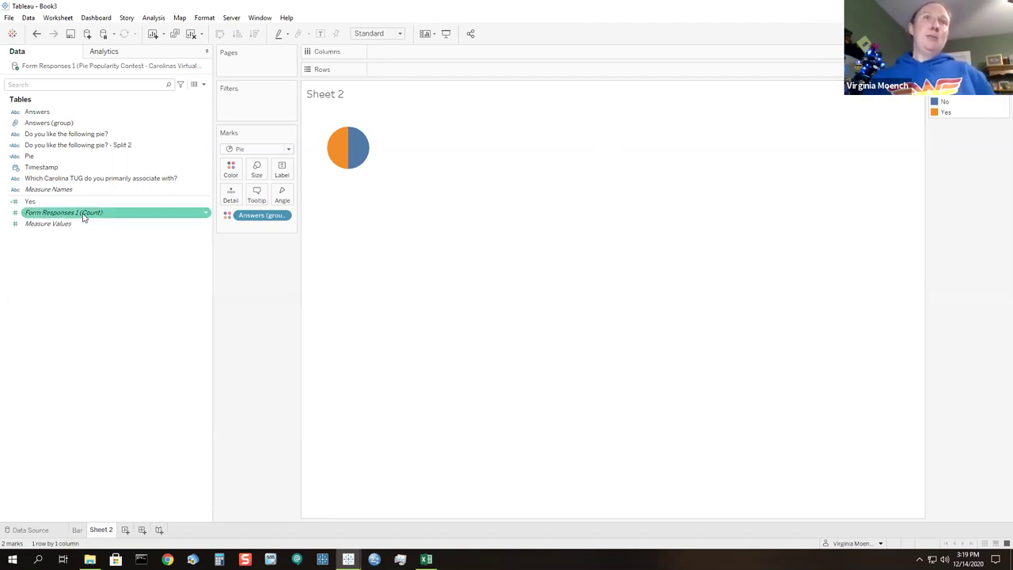
pyautogui.moveTo(84, 216); pyautogui.dragTo(483, 224)
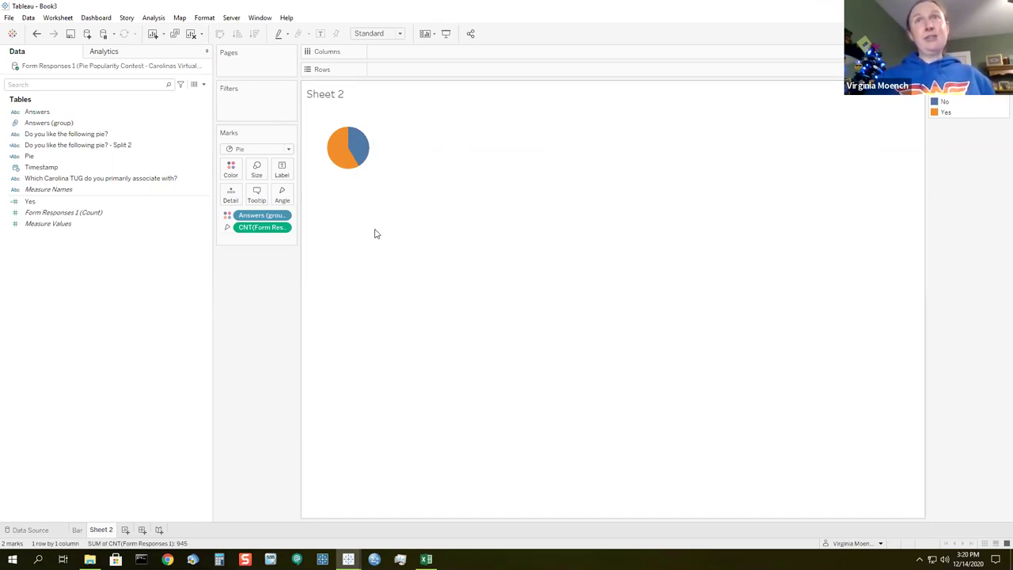
# Add the Pie field to Rows to split the chart into one pie per pie type
pyautogui.click(70, 223)
pyautogui.click(66, 190)
pyautogui.click(56, 159)
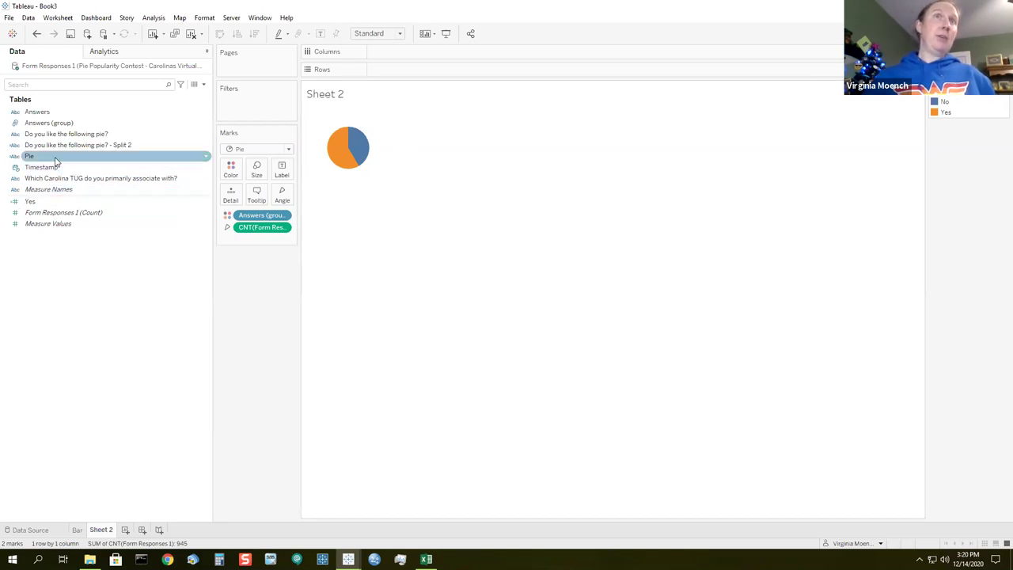
pyautogui.moveTo(56, 161); pyautogui.dragTo(411, 72)
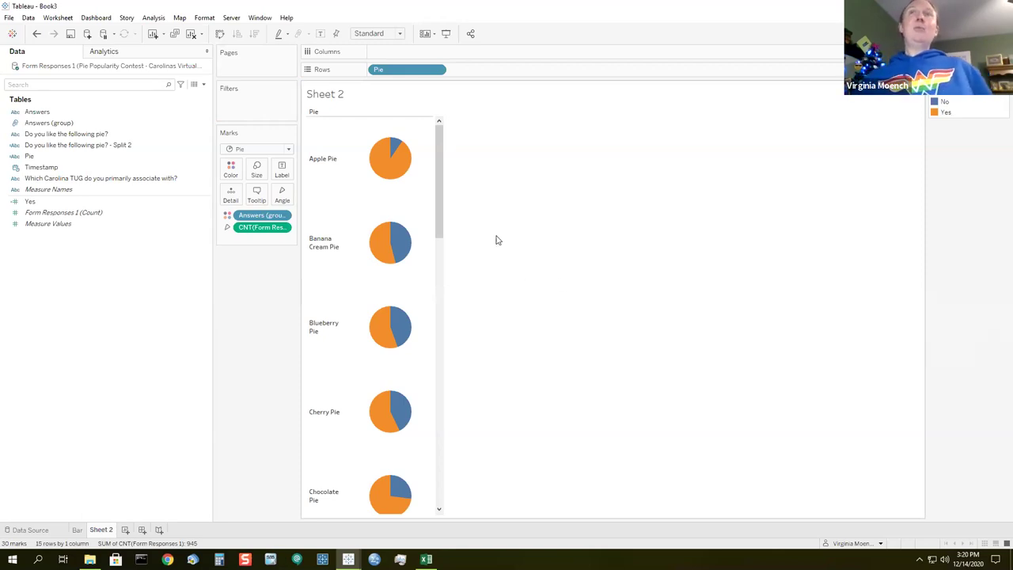
pyautogui.moveTo(403, 172)
pyautogui.moveTo(393, 146)
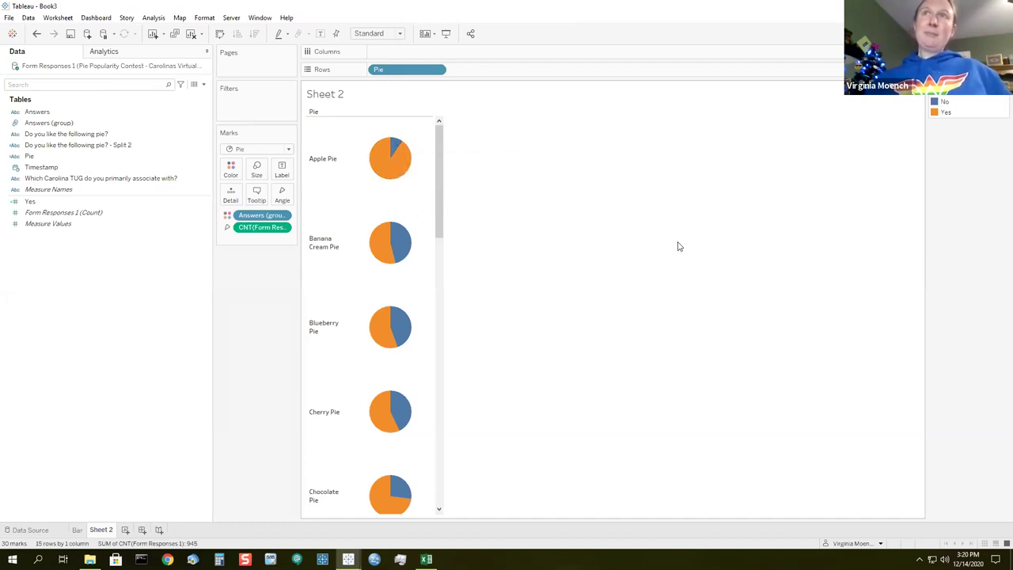
# Rename the Sheet 2 worksheet as Pie
pyautogui.doubleClick(106, 527)
pyautogui.write('Pi')
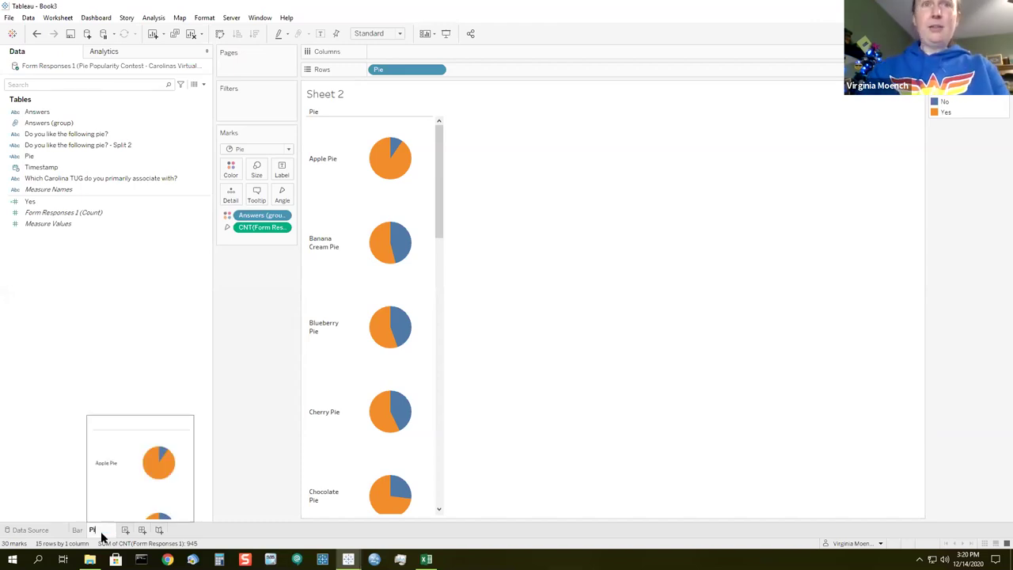
pyautogui.write('e')
pyautogui.press('Return')
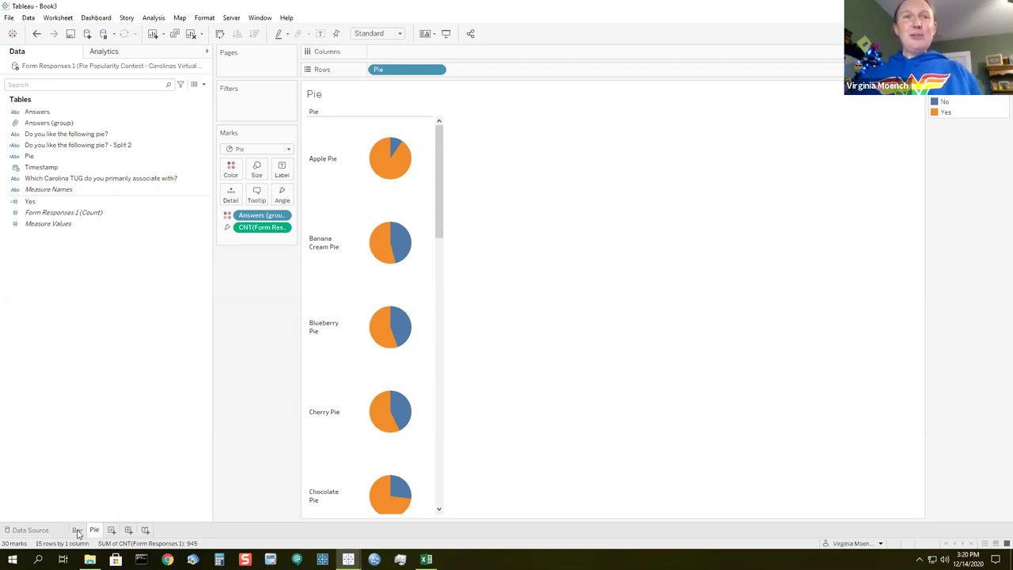
# On the Bar worksheet, duplicate the SUM(Yes) measure on Columns to make a second set of bars
pyautogui.click(78, 530)
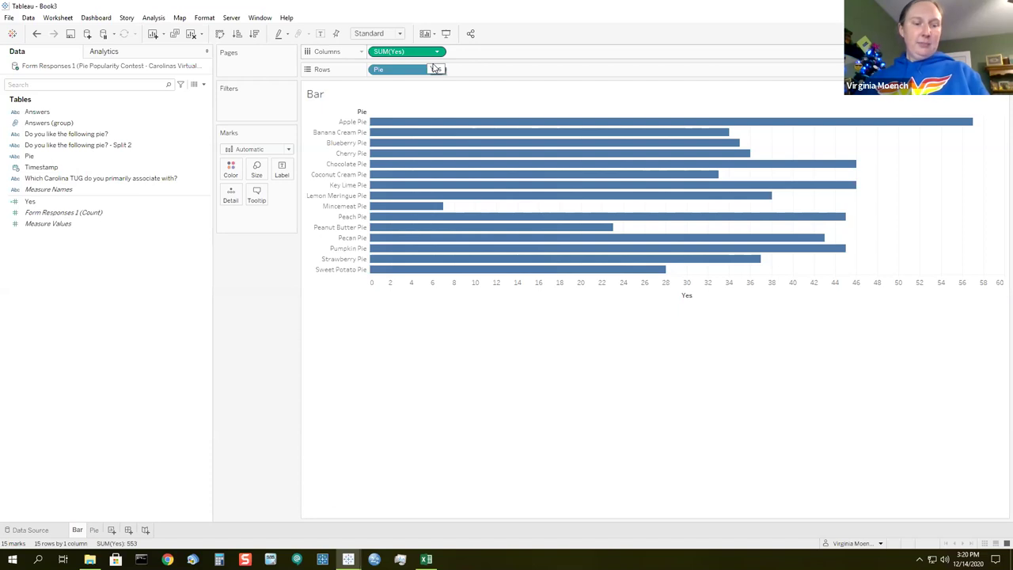
pyautogui.moveTo(424, 52); pyautogui.dragTo(505, 53)
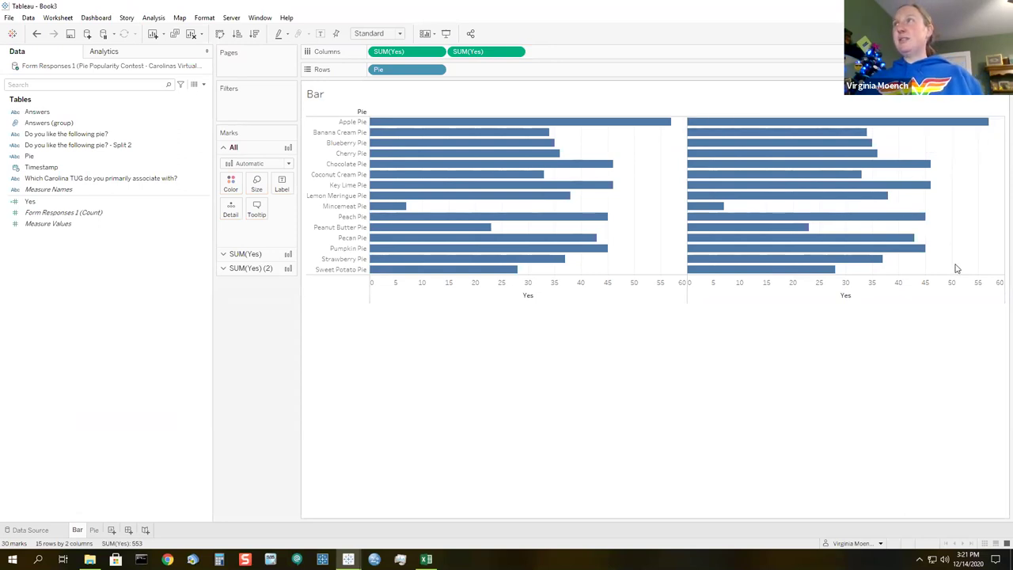
pyautogui.moveTo(988, 129)
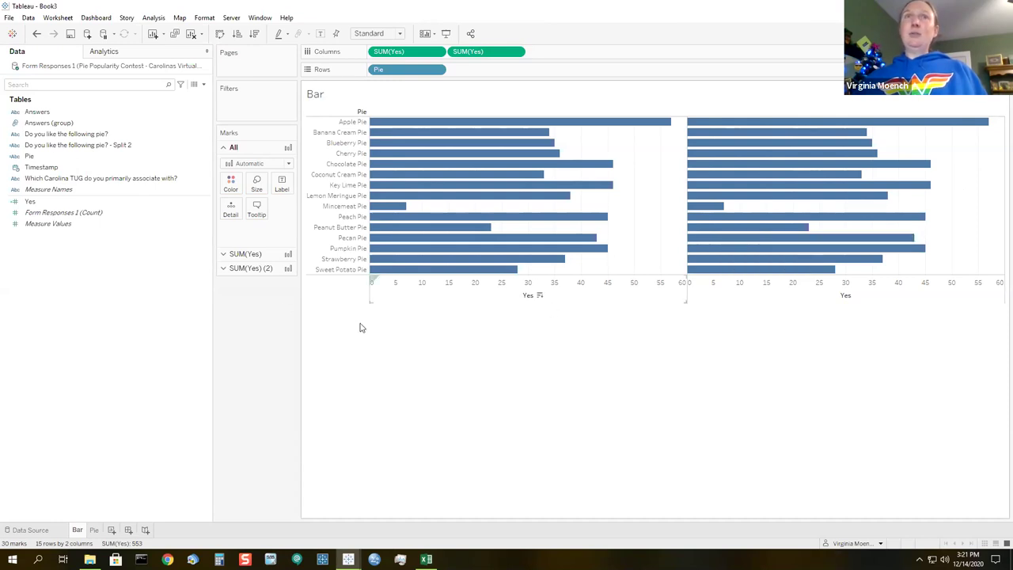
# Set the mark type of the second SUM(Yes) to Pie and color those marks by Answers (group)
pyautogui.click(251, 270)
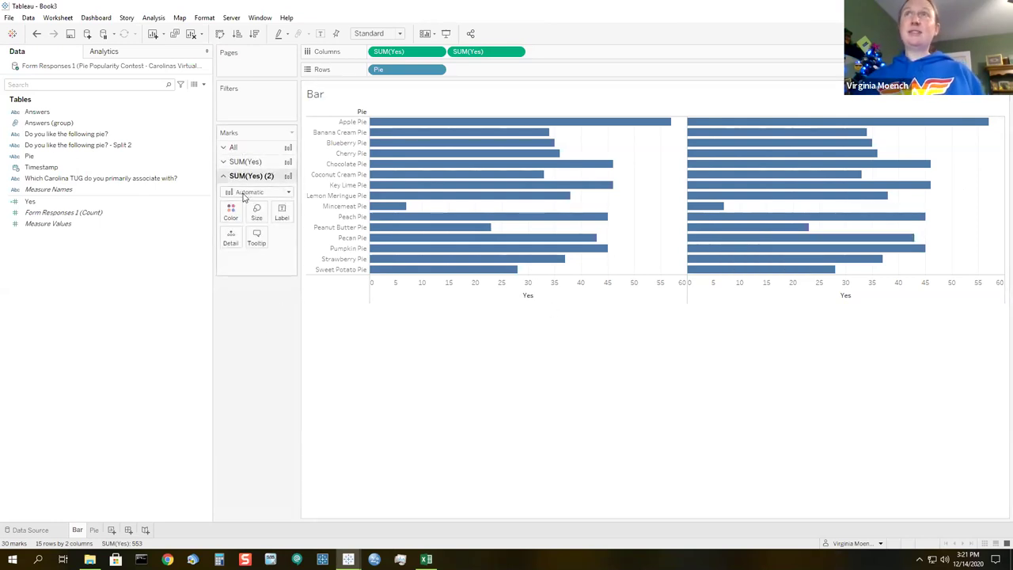
pyautogui.click(290, 195)
pyautogui.click(258, 314)
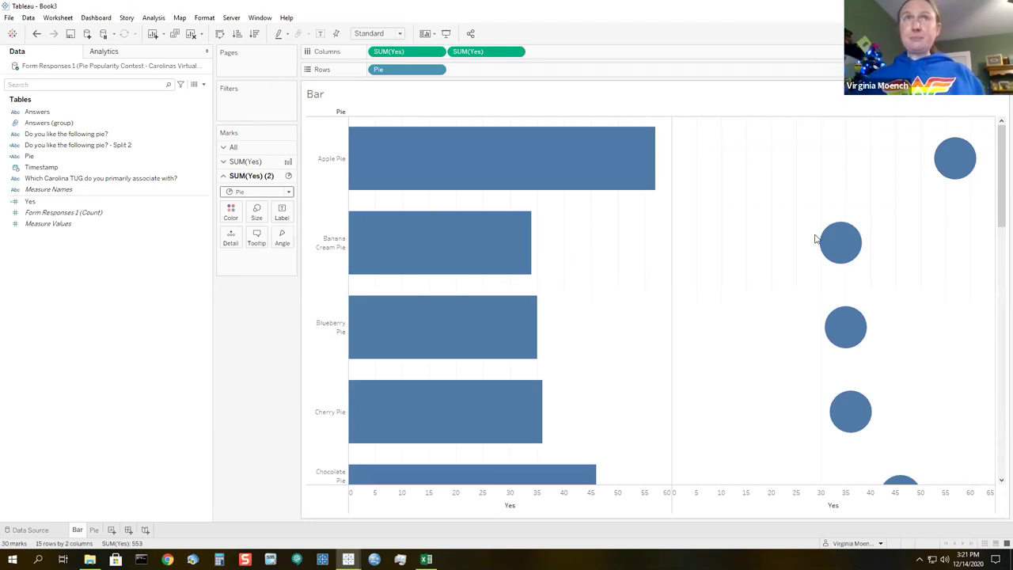
pyautogui.moveTo(970, 162)
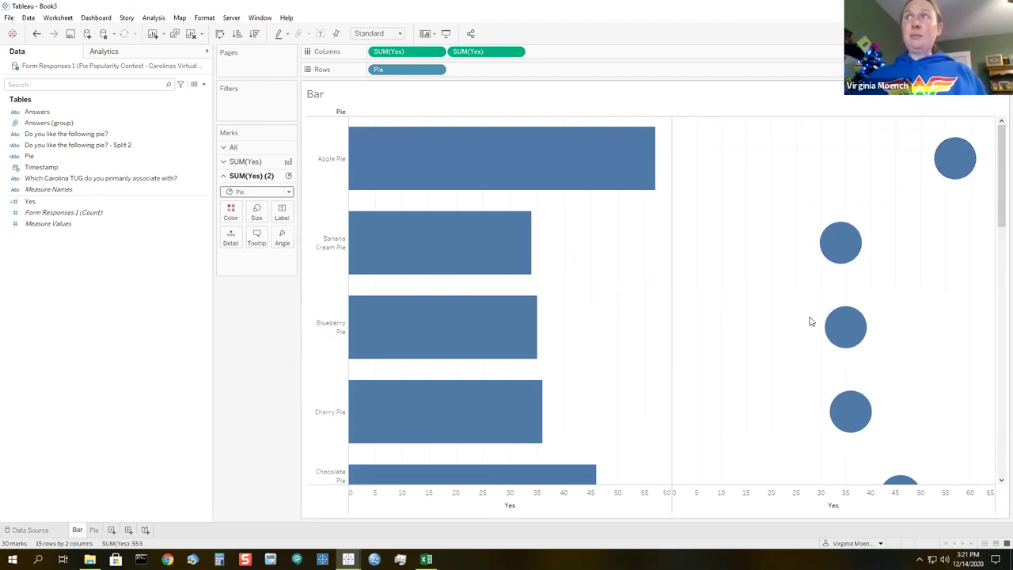
pyautogui.moveTo(56, 125); pyautogui.dragTo(228, 213)
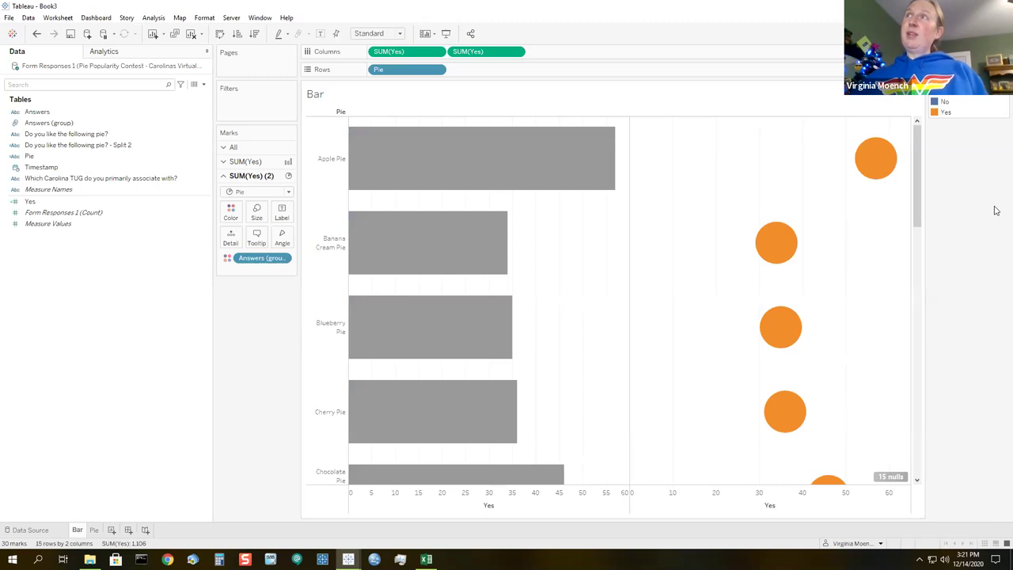
pyautogui.moveTo(876, 172)
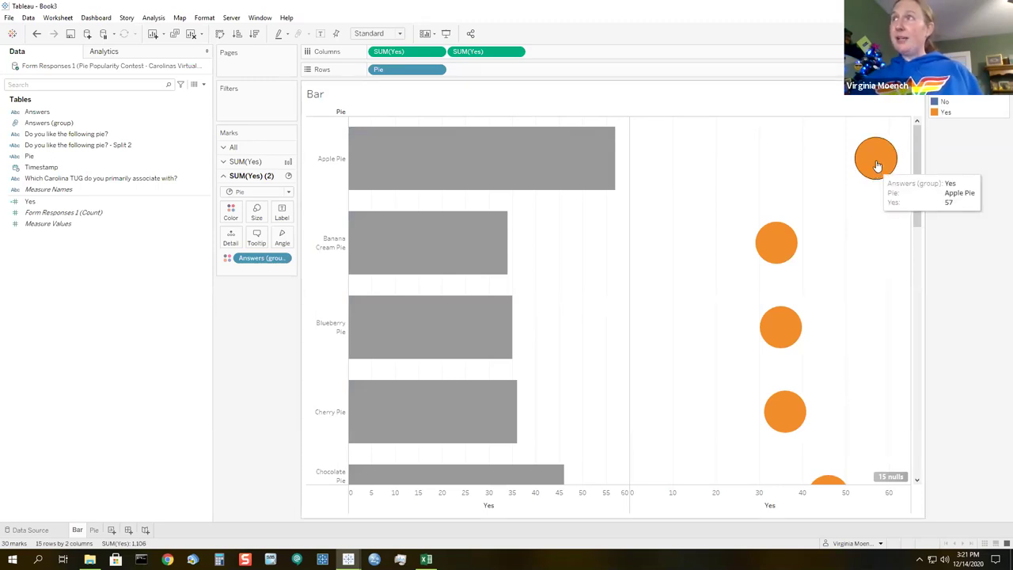
pyautogui.moveTo(780, 253)
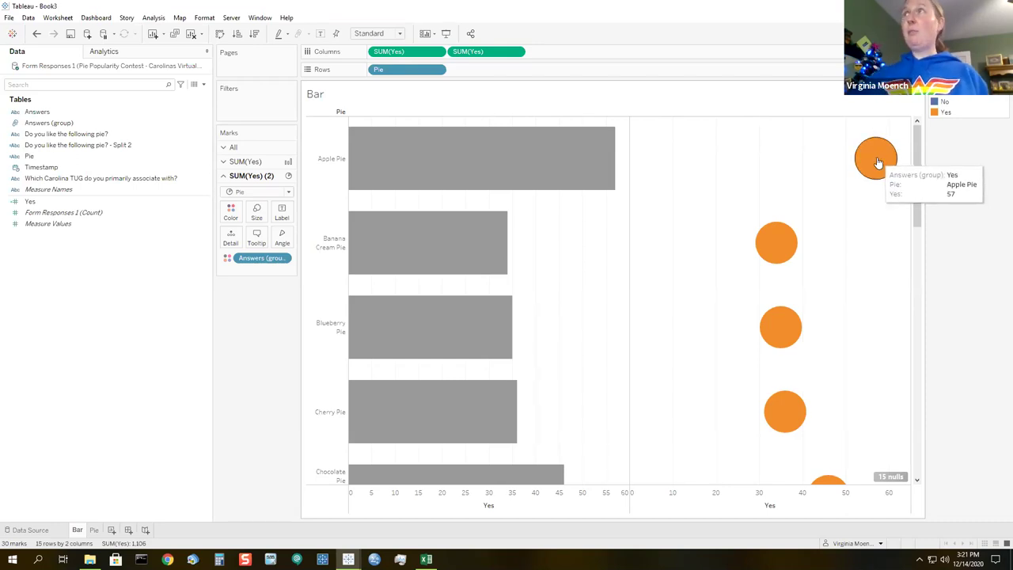
# On the Pie worksheet, add Form Responses 1 (Count) to Columns
pyautogui.click(93, 530)
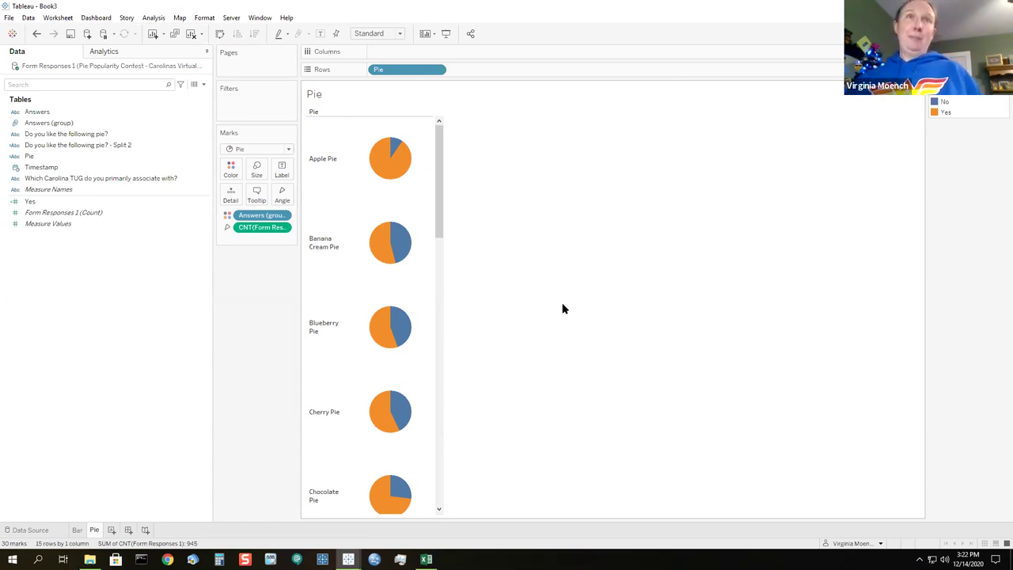
pyautogui.moveTo(71, 212); pyautogui.dragTo(418, 57)
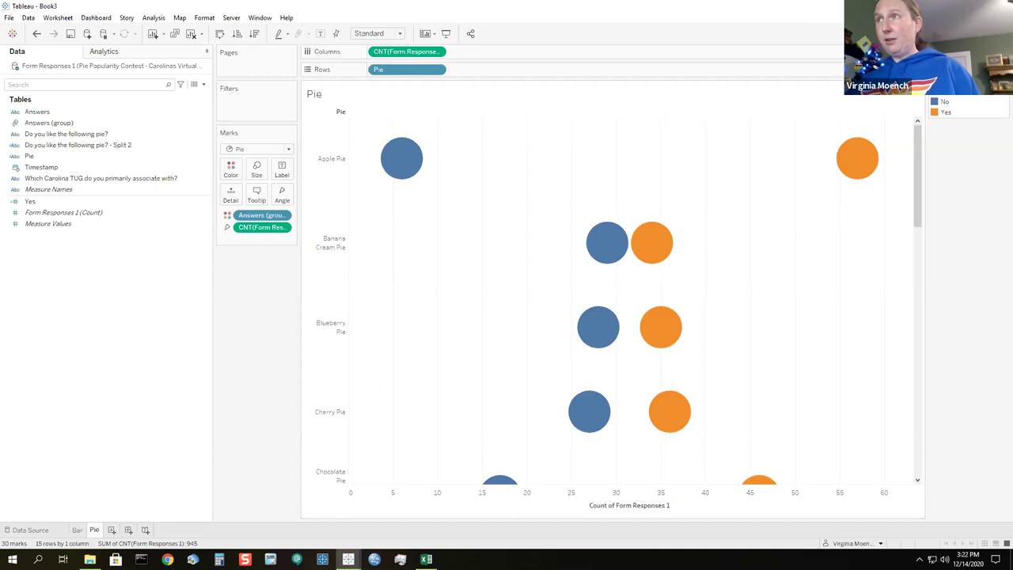
# Create a new worksheet and start a calculated field named Secret Ingredient
pyautogui.click(111, 530)
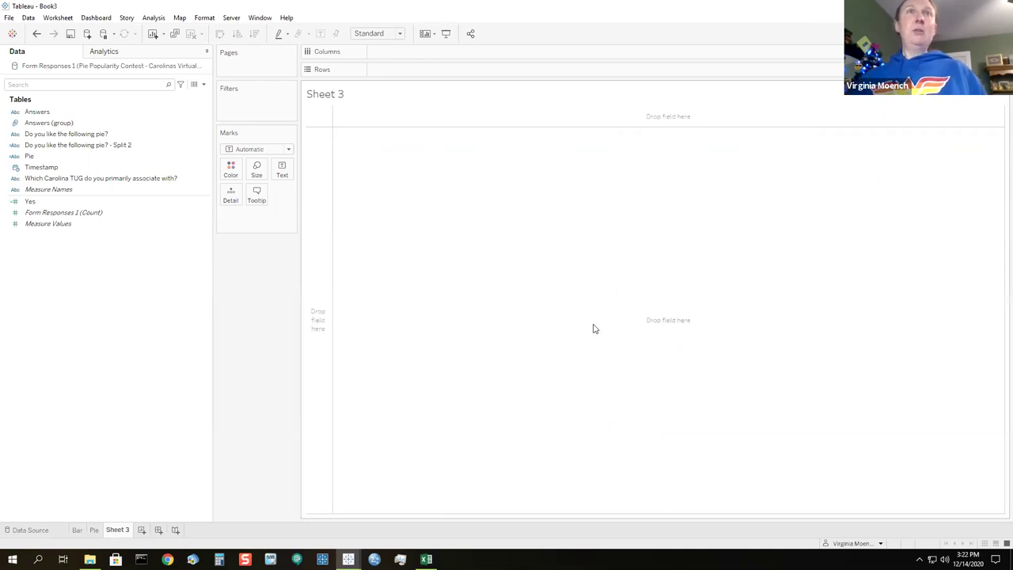
pyautogui.click(204, 85)
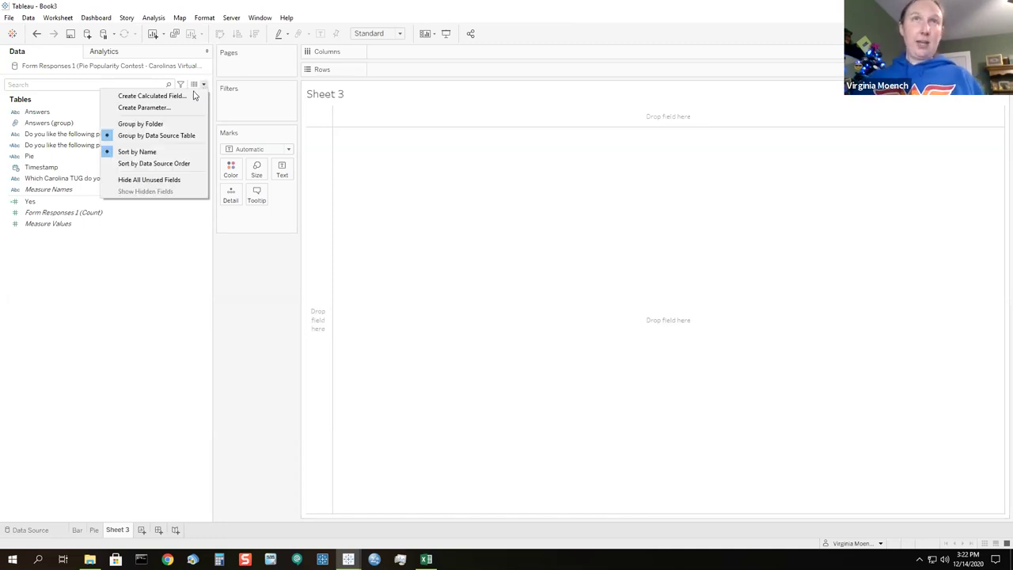
pyautogui.click(189, 97)
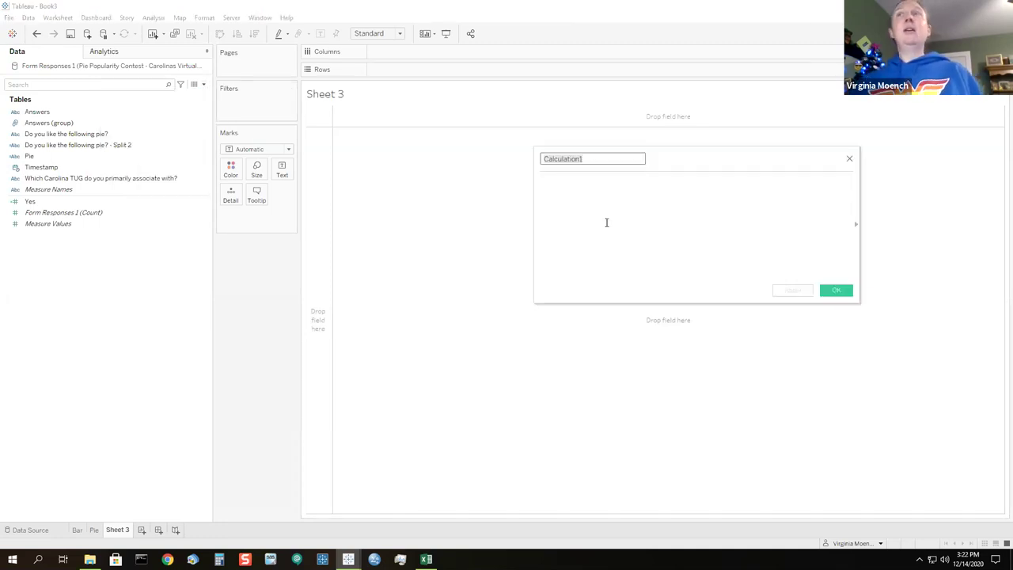
pyautogui.write('S')
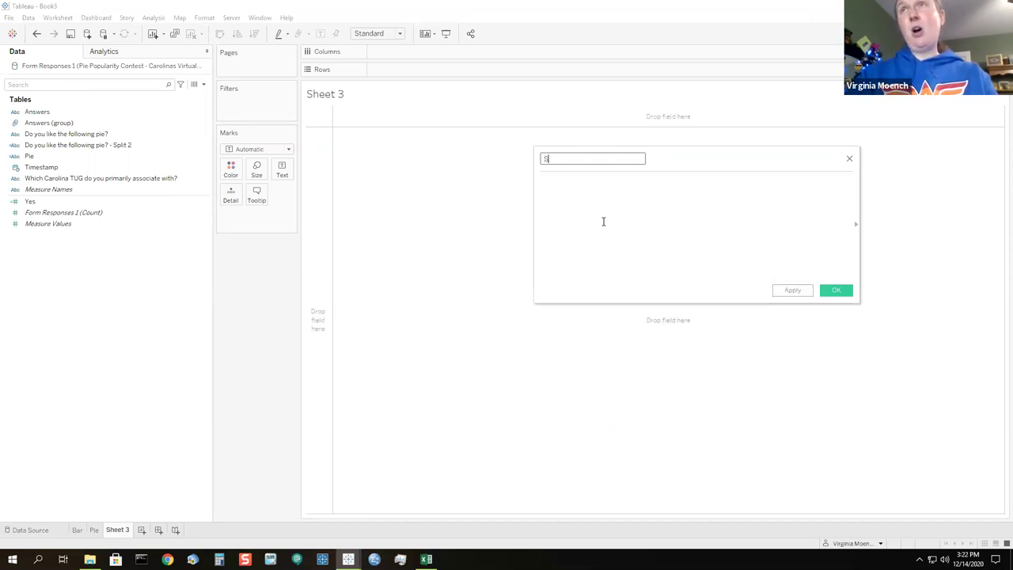
pyautogui.write('ecret Ingredient')
pyautogui.click(603, 221)
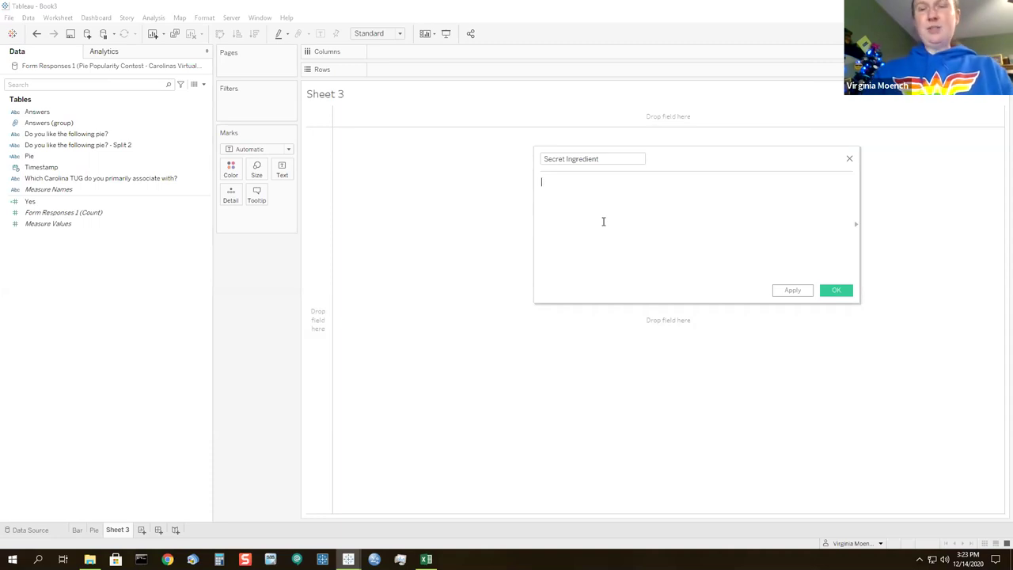
# Enter the formula { FIXED [Pie]: SUM([Yes])} for the Secret Ingredient calculation and save the field
pyautogui.write('{ FIXED')
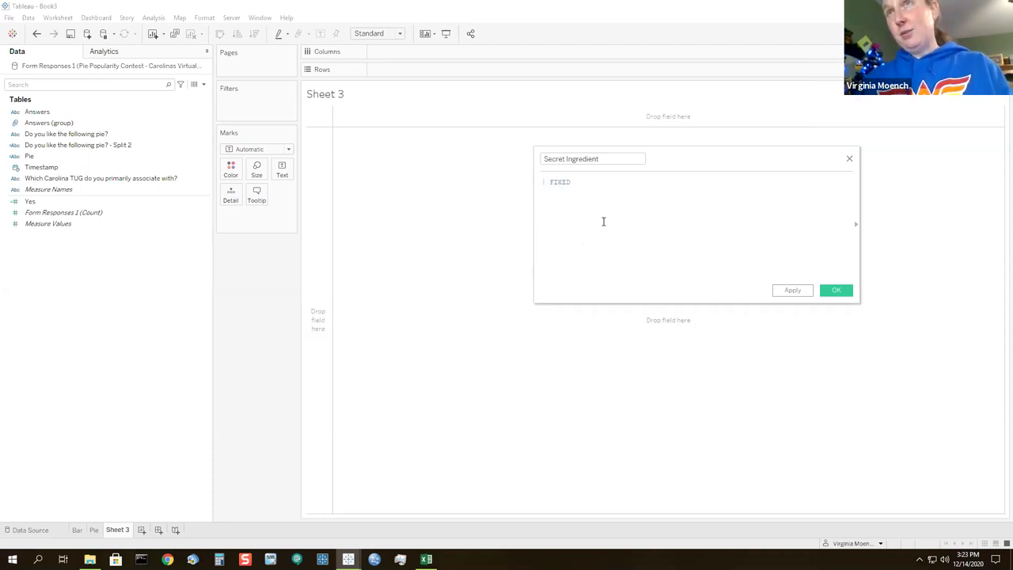
pyautogui.write(' pi')
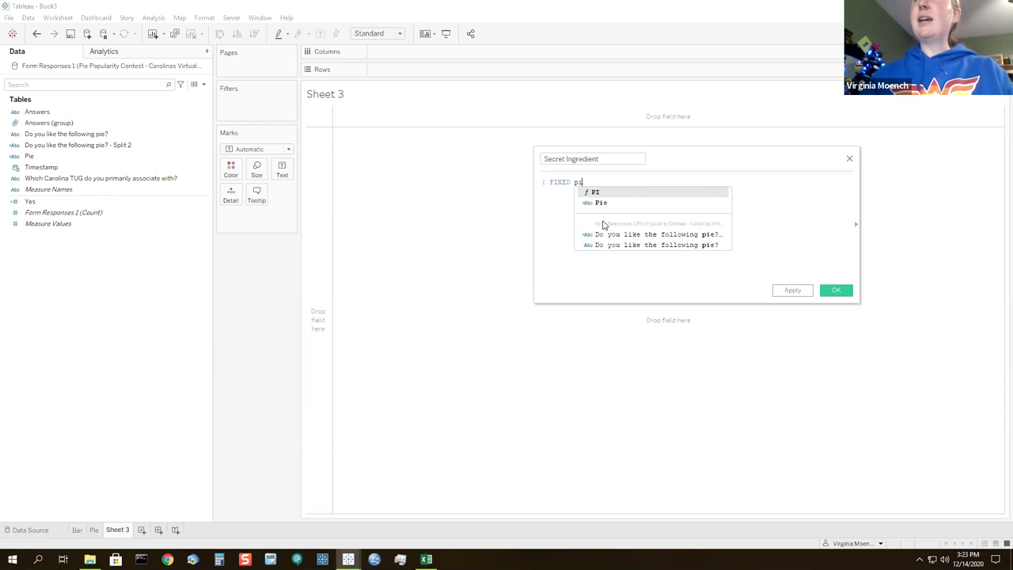
pyautogui.write('e')
pyautogui.press('Return')
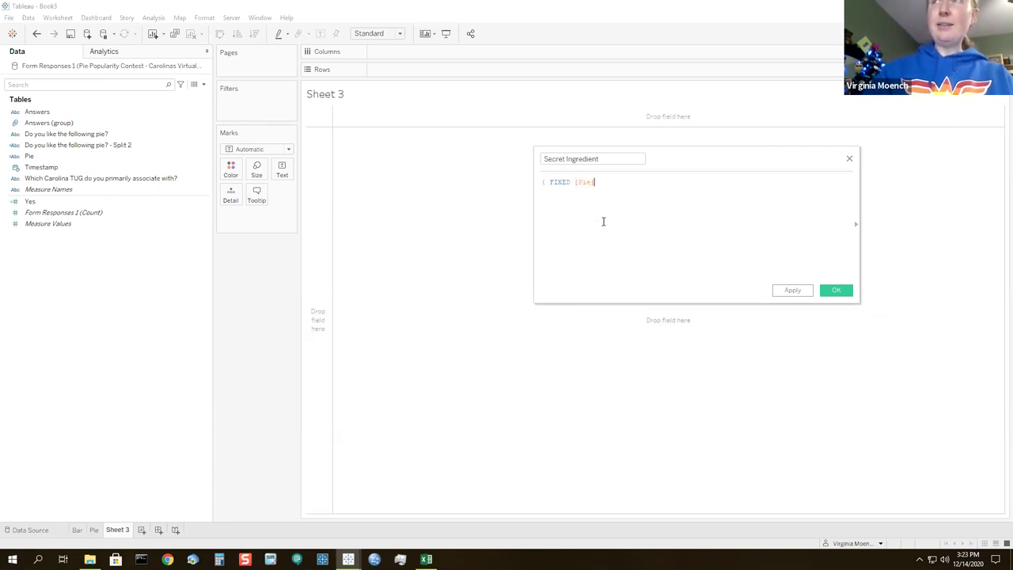
pyautogui.write(':')
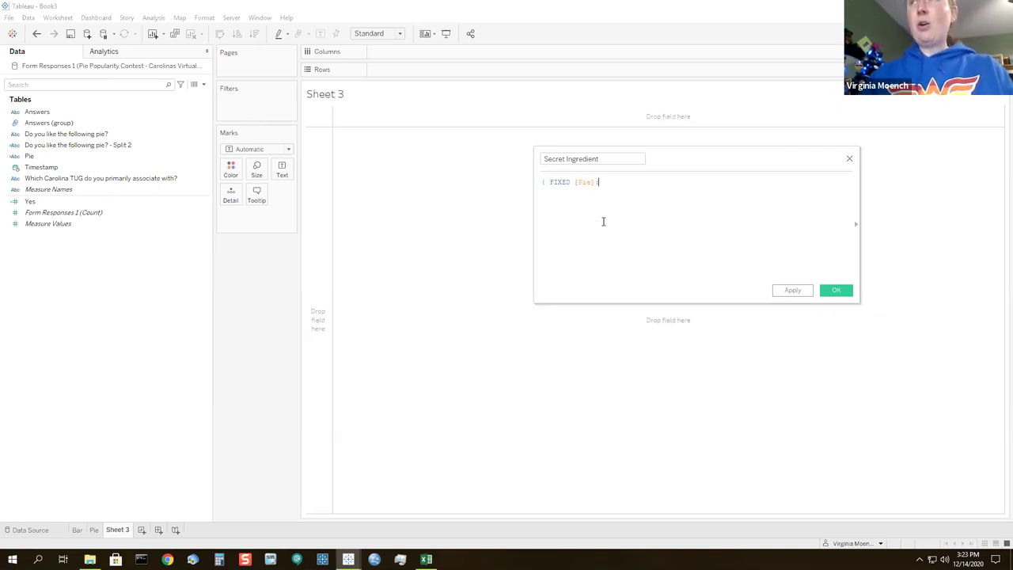
pyautogui.write(' su')
pyautogui.press('Return')
pyautogui.write('yes)')
pyautogui.press('Return')
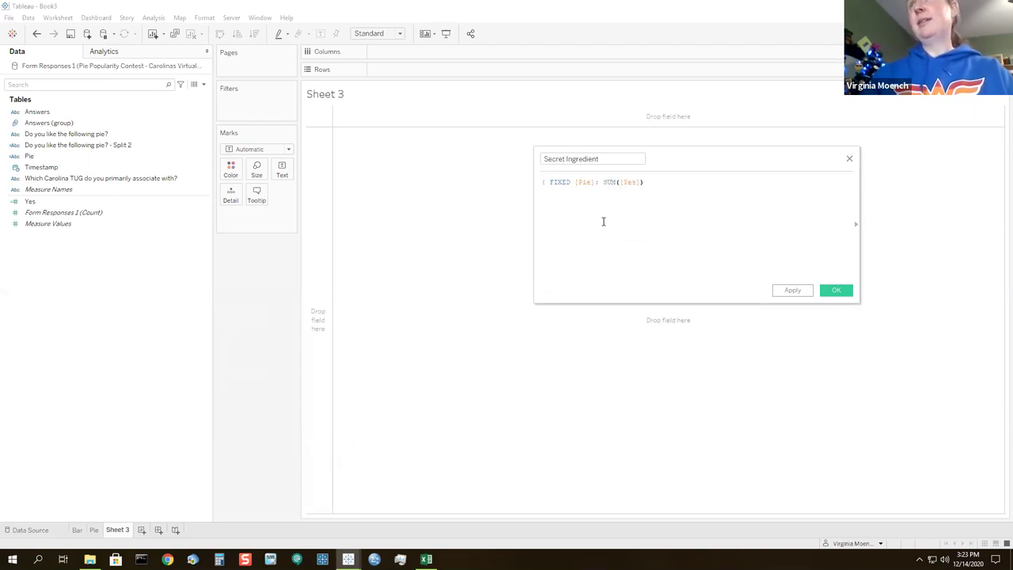
pyautogui.write(',')
pyautogui.write('}')
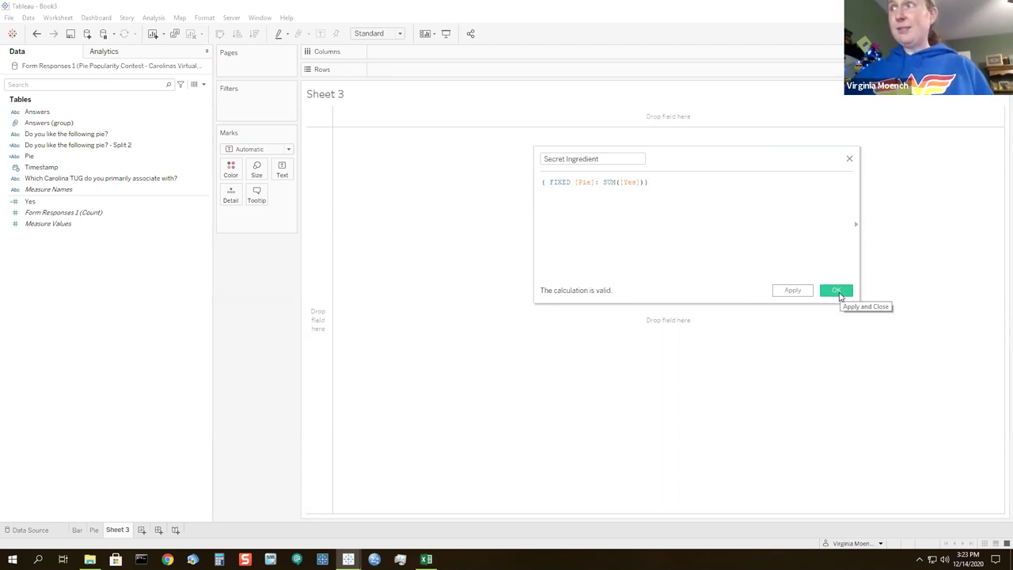
pyautogui.click(840, 294)
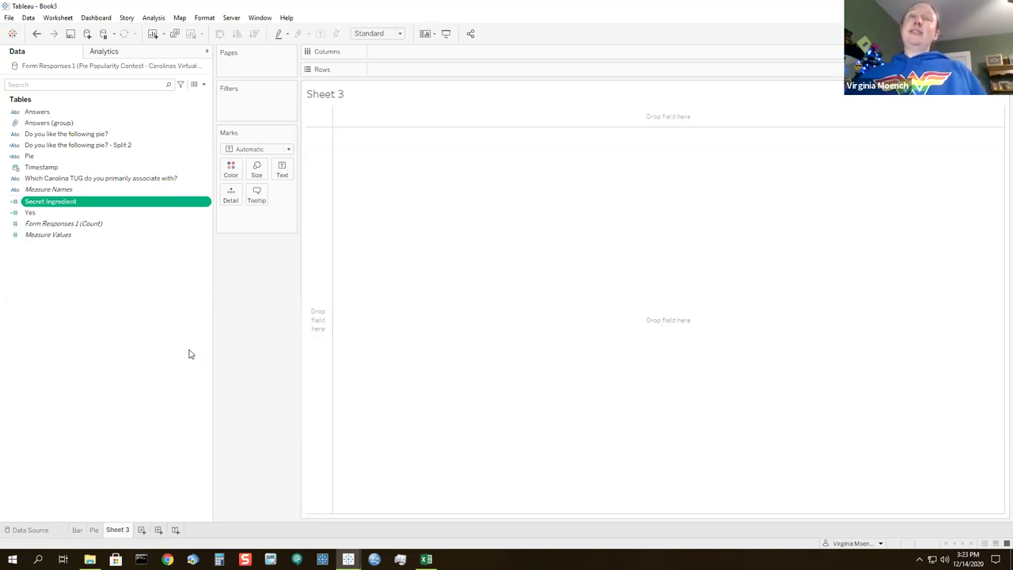
# Build side-by-side bar charts on Sheet 3 with Yes and Secret Ingredient on Columns and Pie on Rows
pyautogui.moveTo(82, 213); pyautogui.dragTo(409, 54)
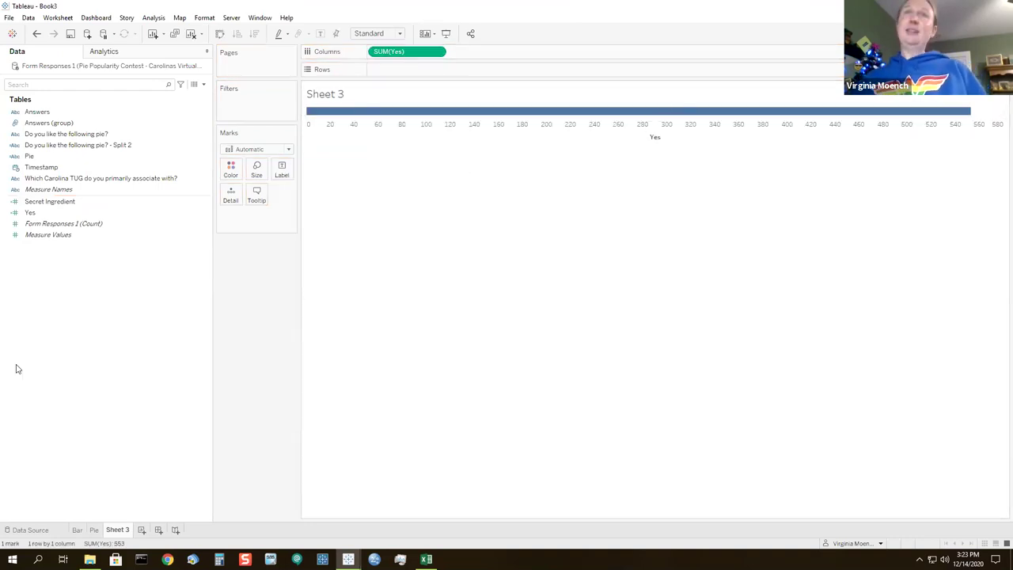
pyautogui.moveTo(68, 156); pyautogui.dragTo(405, 72)
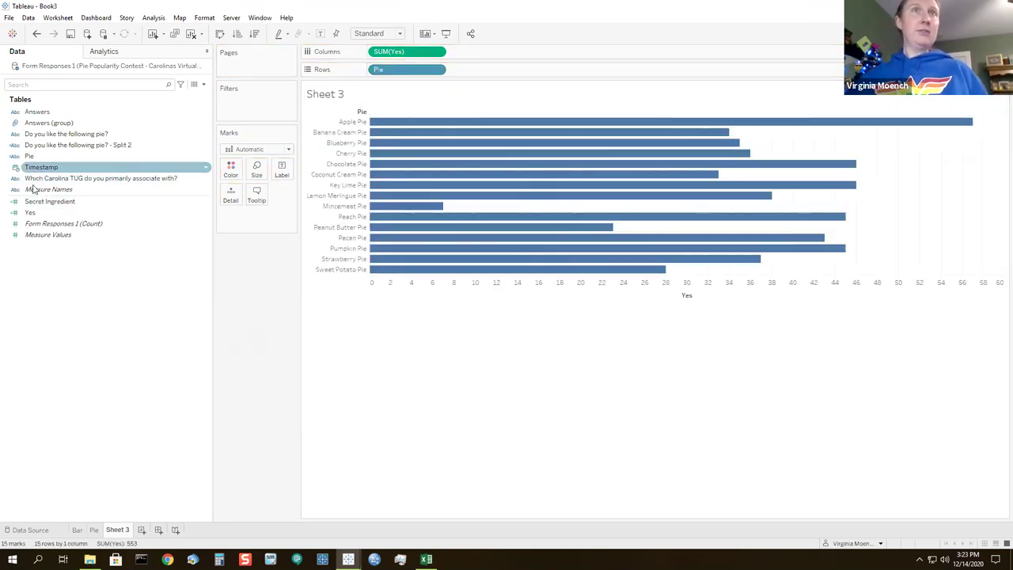
pyautogui.moveTo(45, 204); pyautogui.dragTo(492, 53)
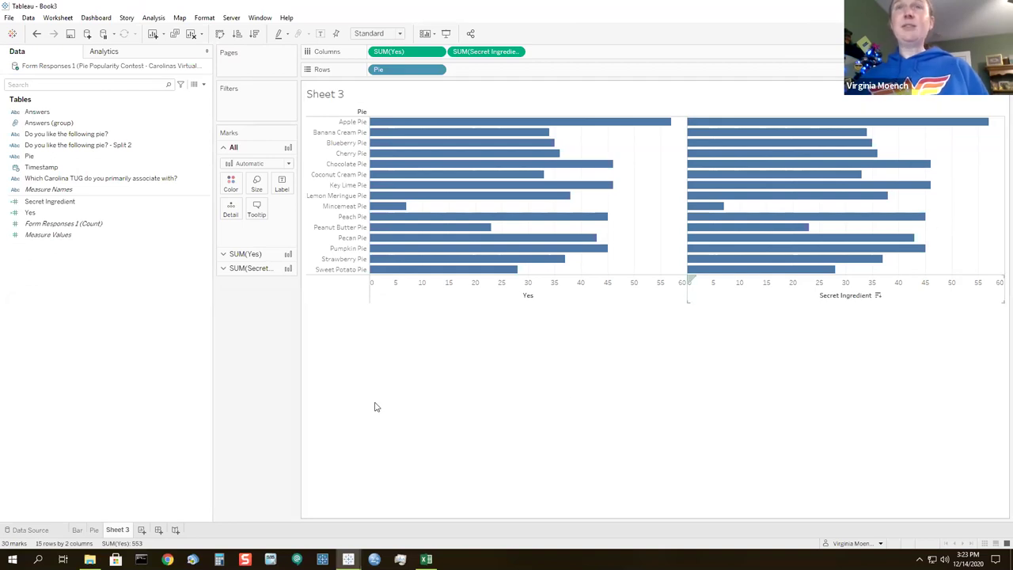
# Turn the Secret Ingredient marks into pies colored by Answers (group), with Form Responses 1 (Count) as the angle
pyautogui.click(242, 268)
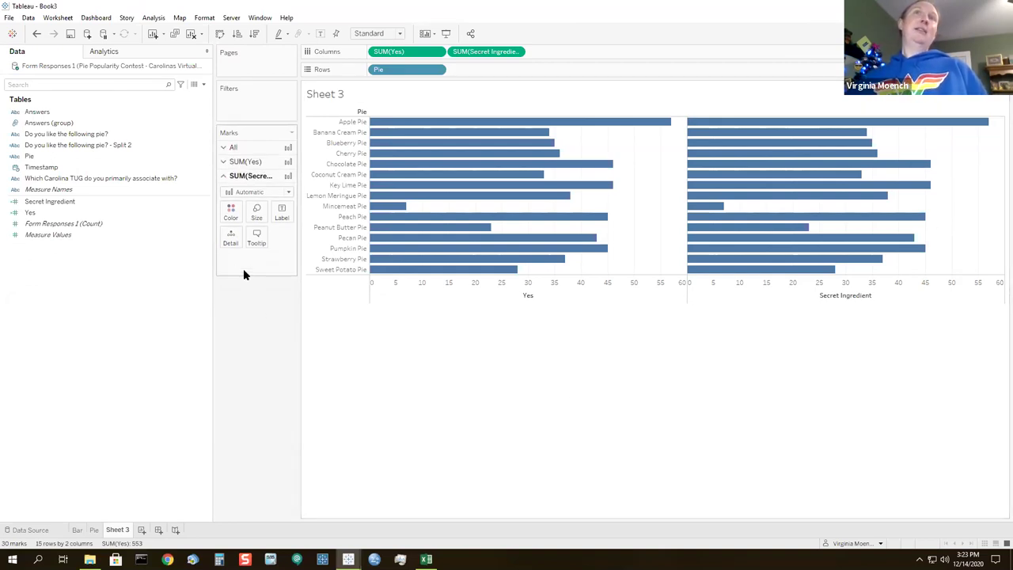
pyautogui.click(288, 192)
pyautogui.click(254, 312)
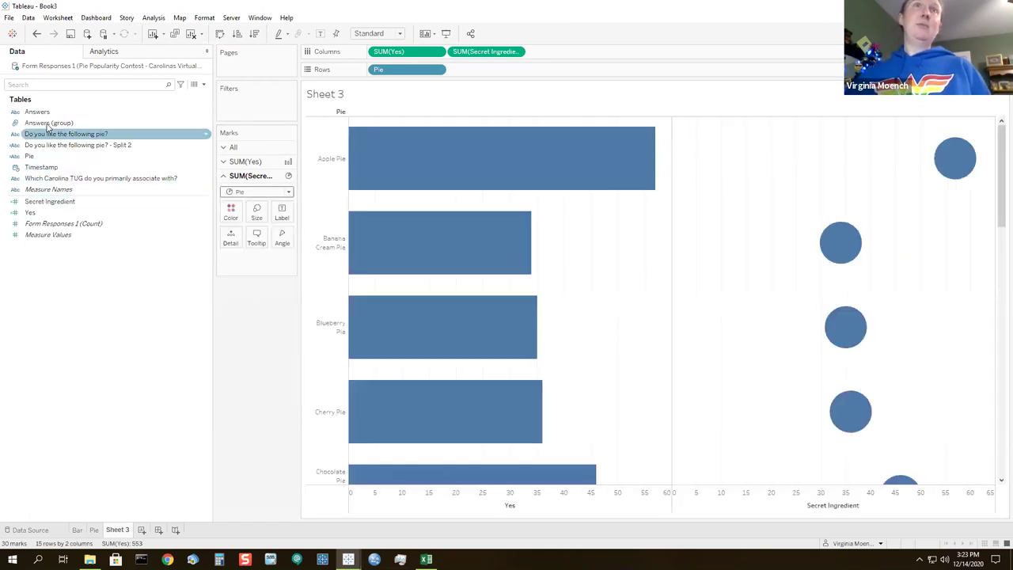
pyautogui.moveTo(43, 123); pyautogui.dragTo(231, 219)
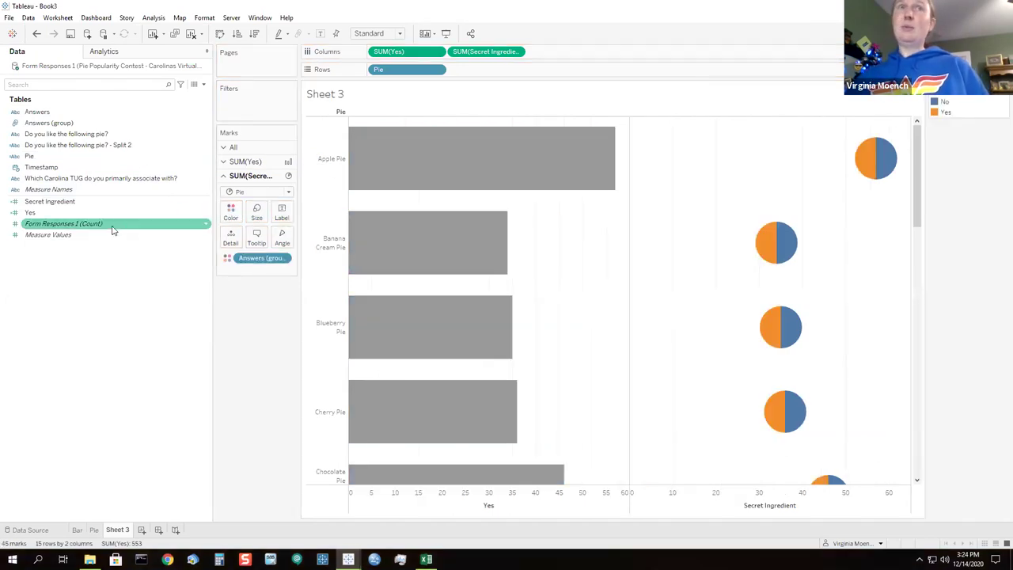
pyautogui.moveTo(119, 229); pyautogui.dragTo(283, 236)
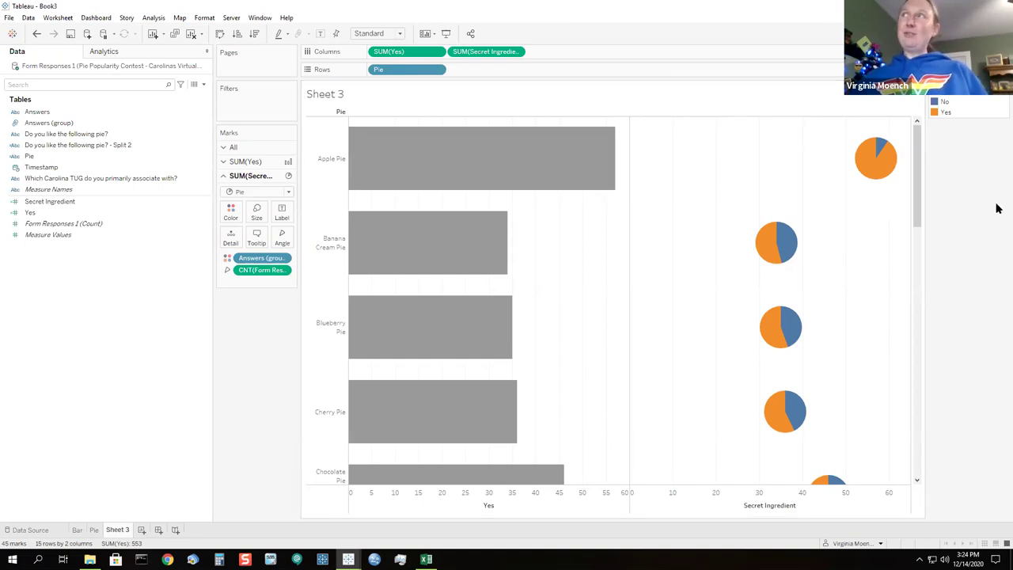
# Turn the Yes and Secret Ingredient charts into a dual-axis chart
pyautogui.click(515, 53)
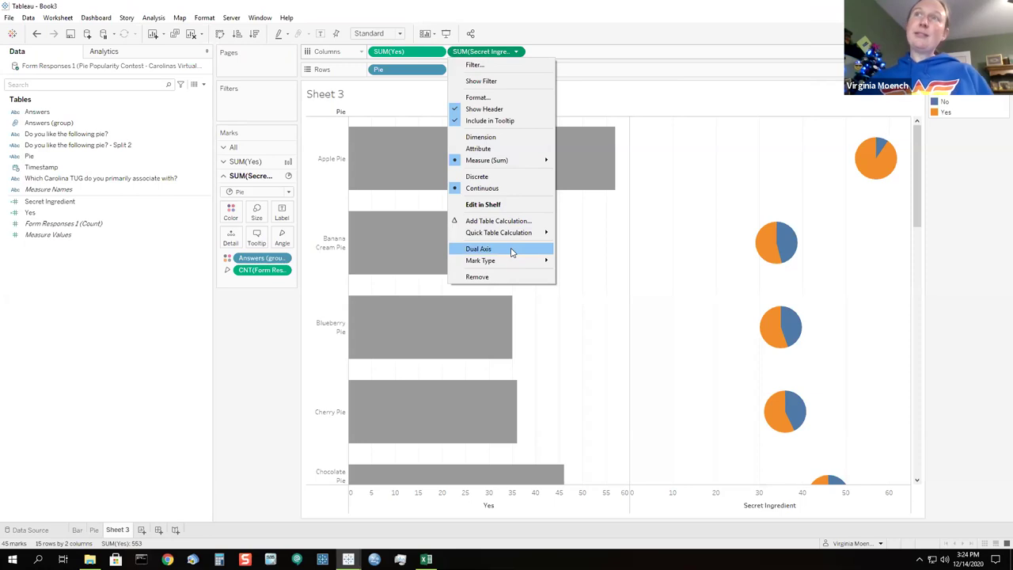
pyautogui.click(511, 250)
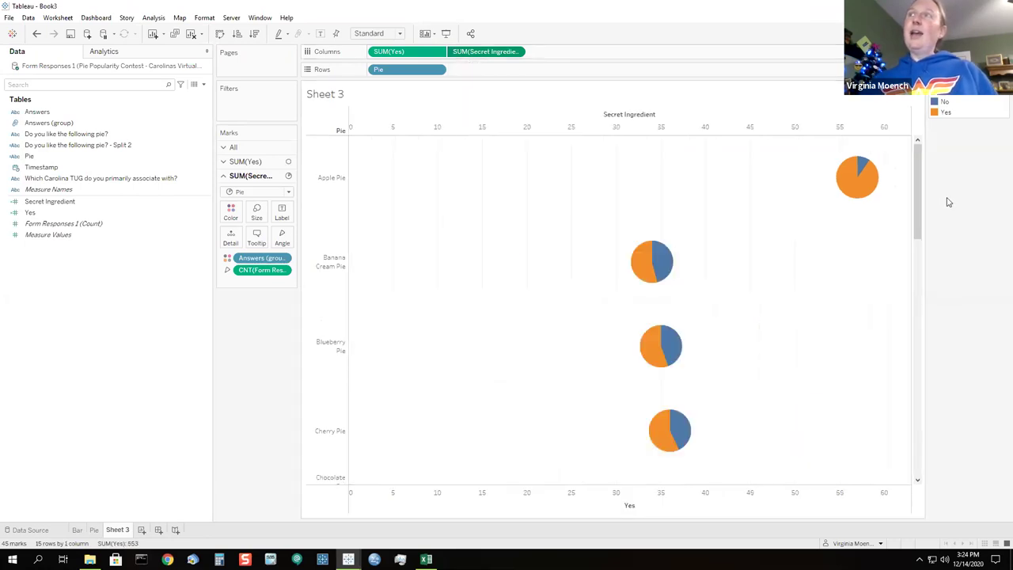
pyautogui.moveTo(854, 186)
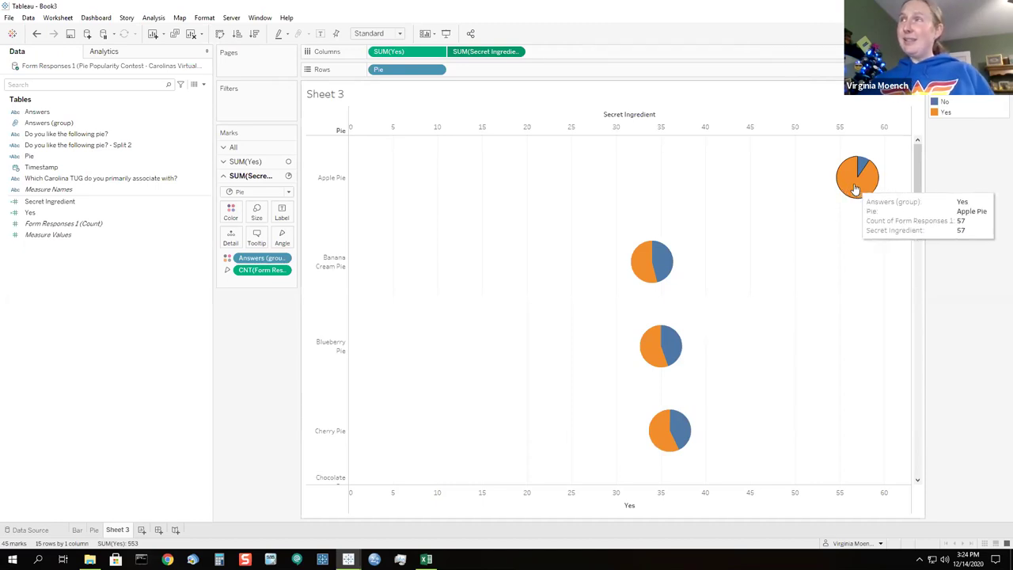
# Set the SUM(Yes) mark type to Bar and synchronize the Secret Ingredient axis with the Yes axis
pyautogui.click(265, 162)
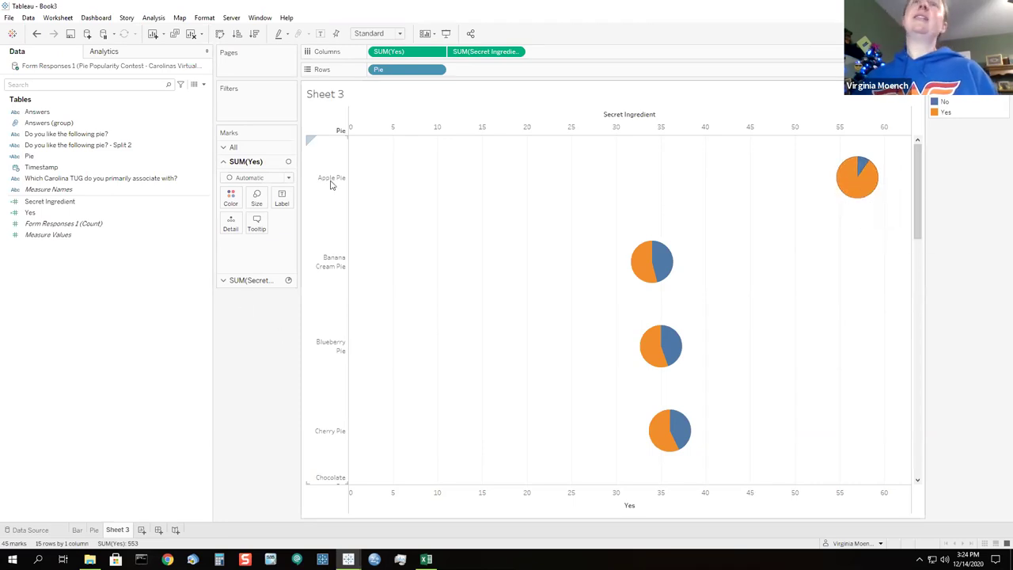
pyautogui.click(289, 178)
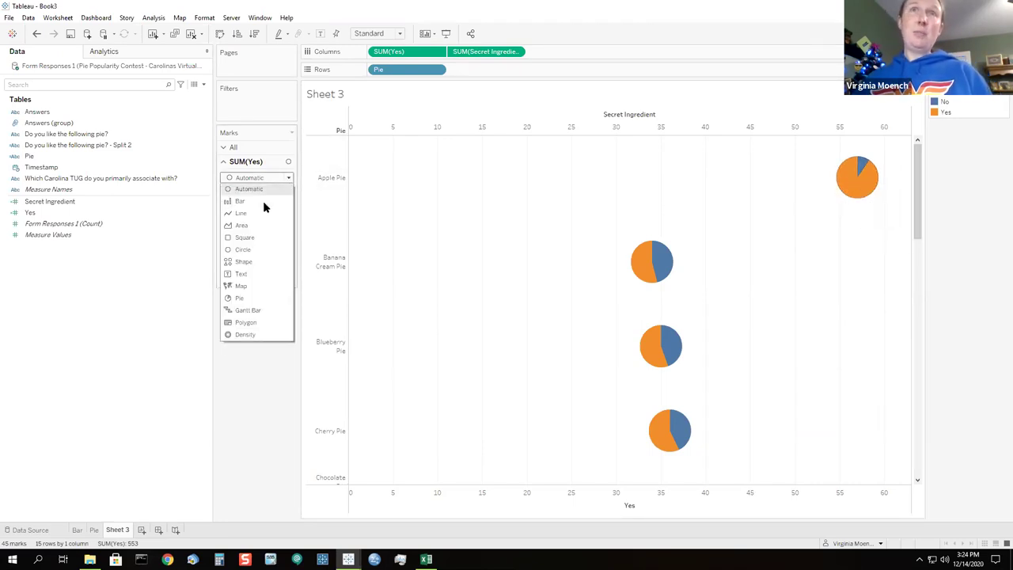
pyautogui.click(240, 201)
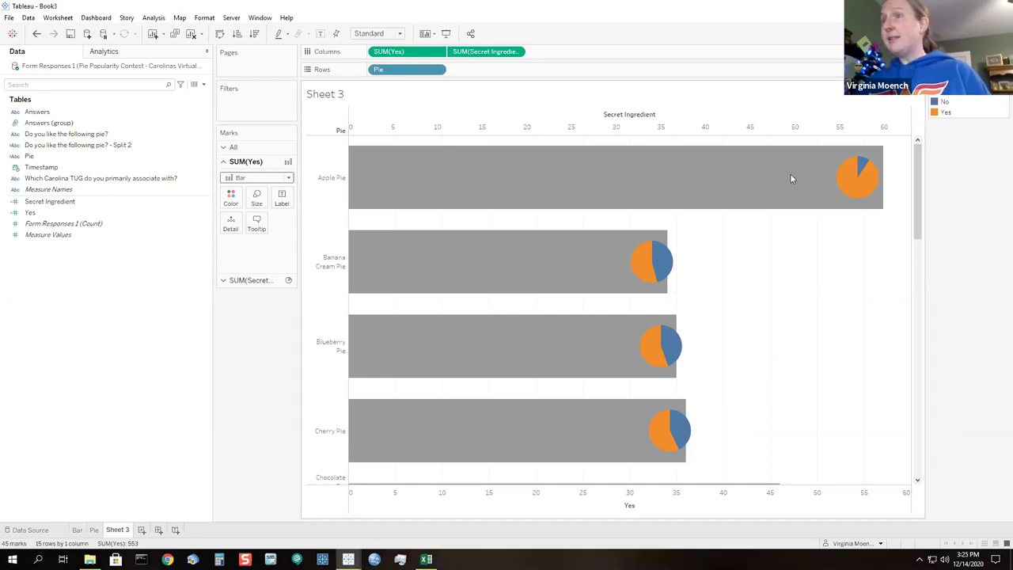
pyautogui.rightClick(718, 120)
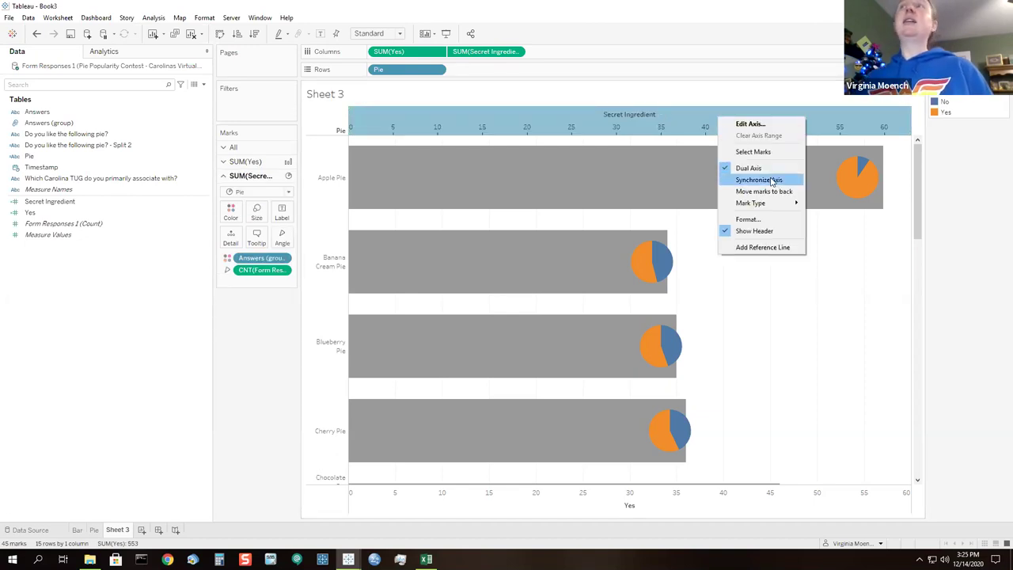
pyautogui.click(771, 181)
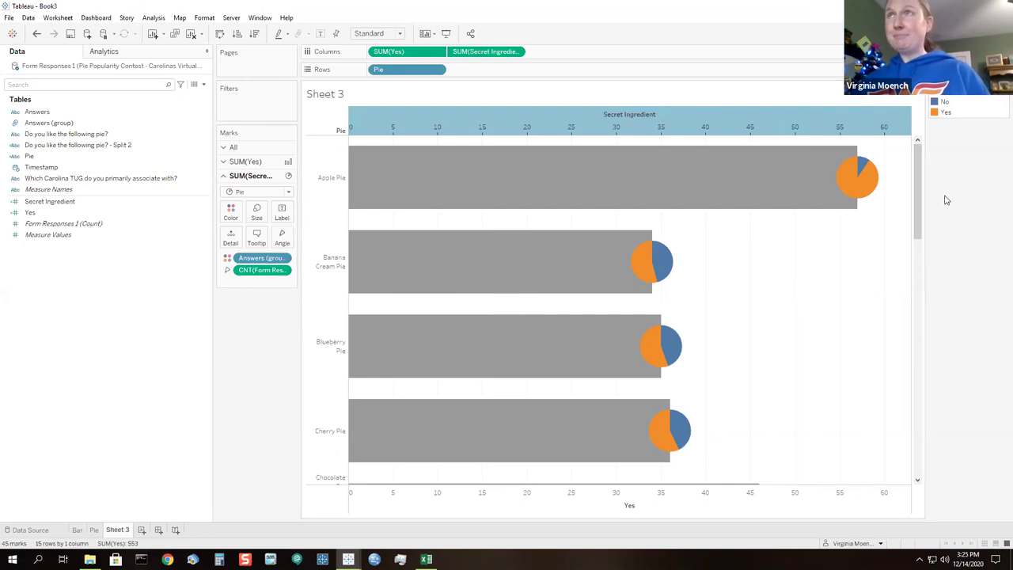
# Hide the headers of the Secret Ingredient and Yes axes and make the Yes bars much thinner
pyautogui.rightClick(810, 123)
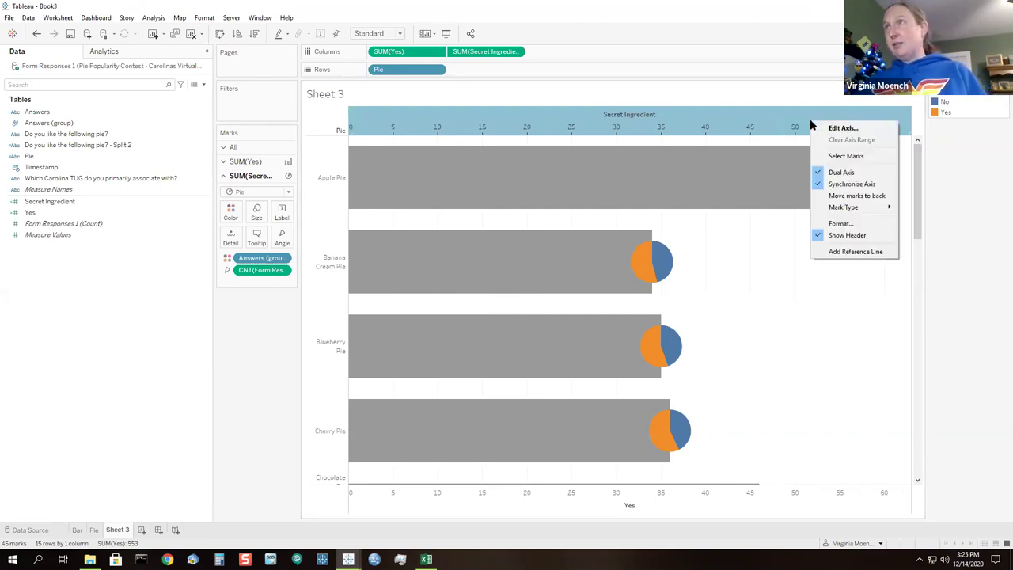
pyautogui.click(870, 235)
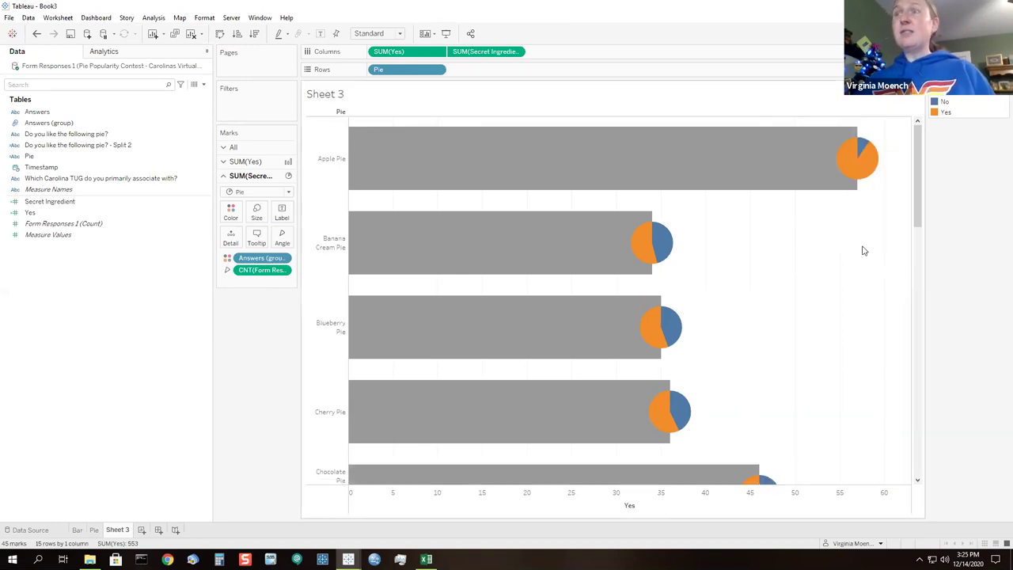
pyautogui.rightClick(721, 503)
pyautogui.click(751, 472)
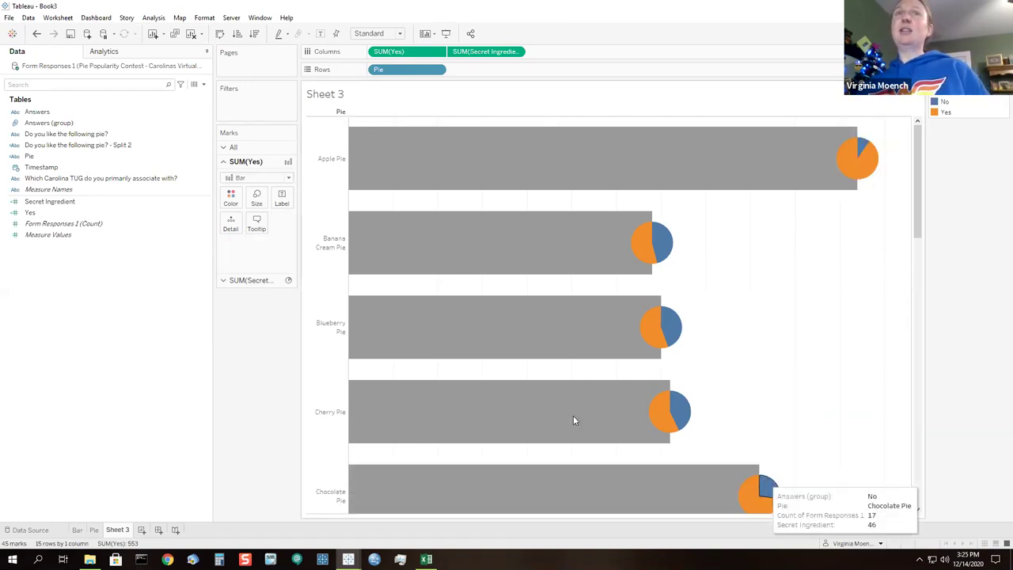
pyautogui.click(257, 200)
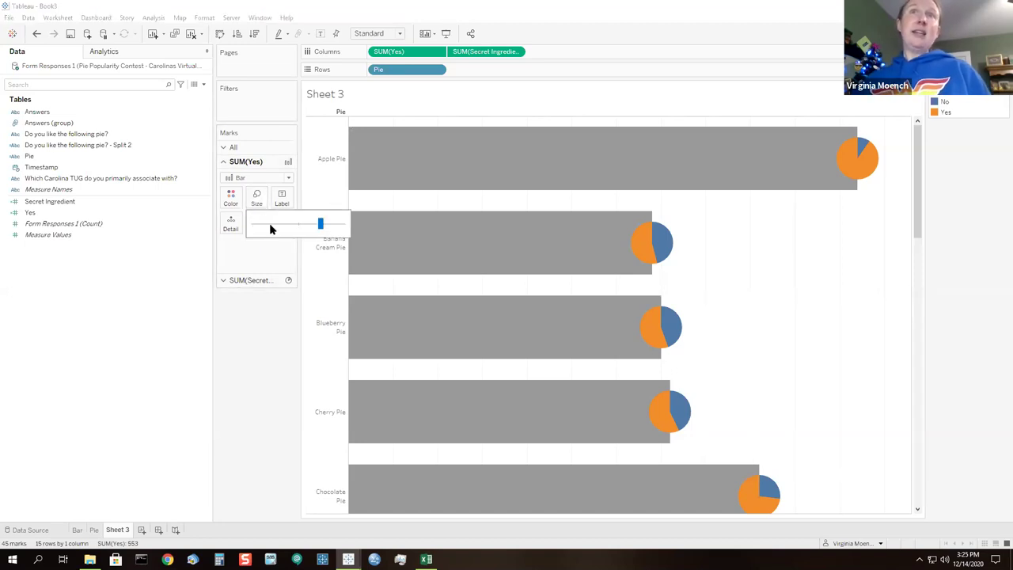
pyautogui.moveTo(320, 223); pyautogui.dragTo(266, 225)
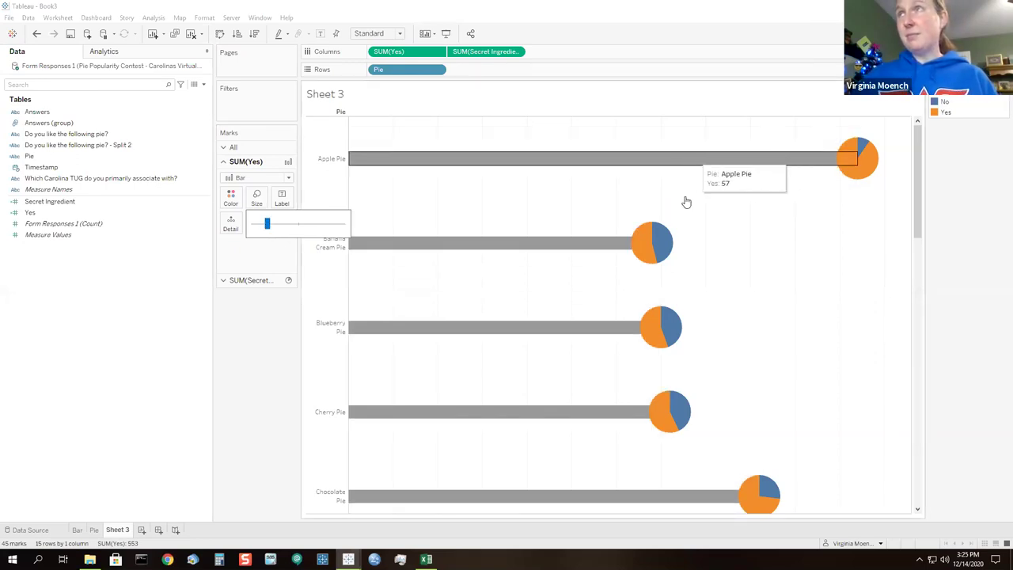
# Recolor the pie slices with the Jewel Bright palette, making Yes red and No teal
pyautogui.click(249, 281)
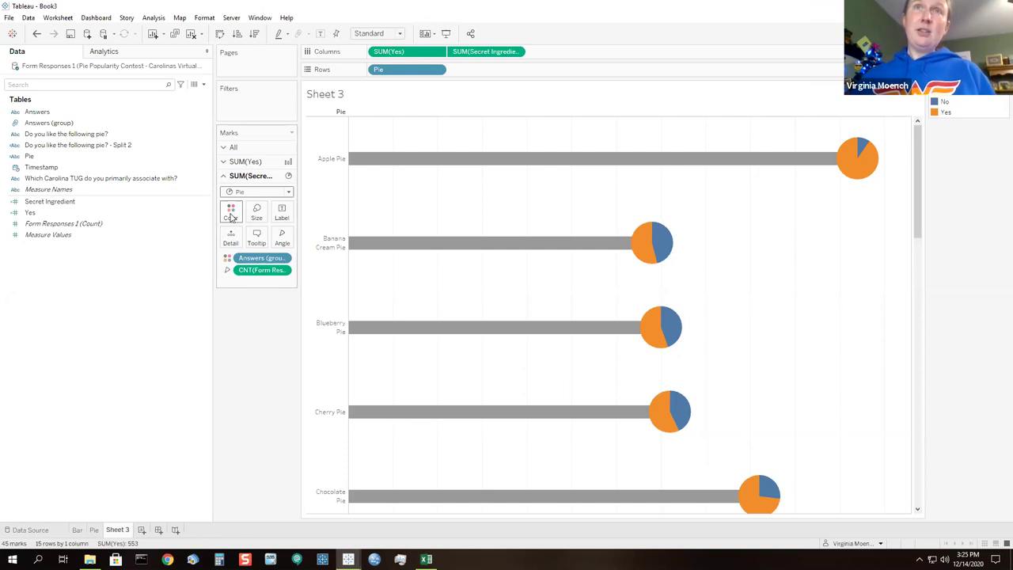
pyautogui.click(230, 212)
pyautogui.click(269, 246)
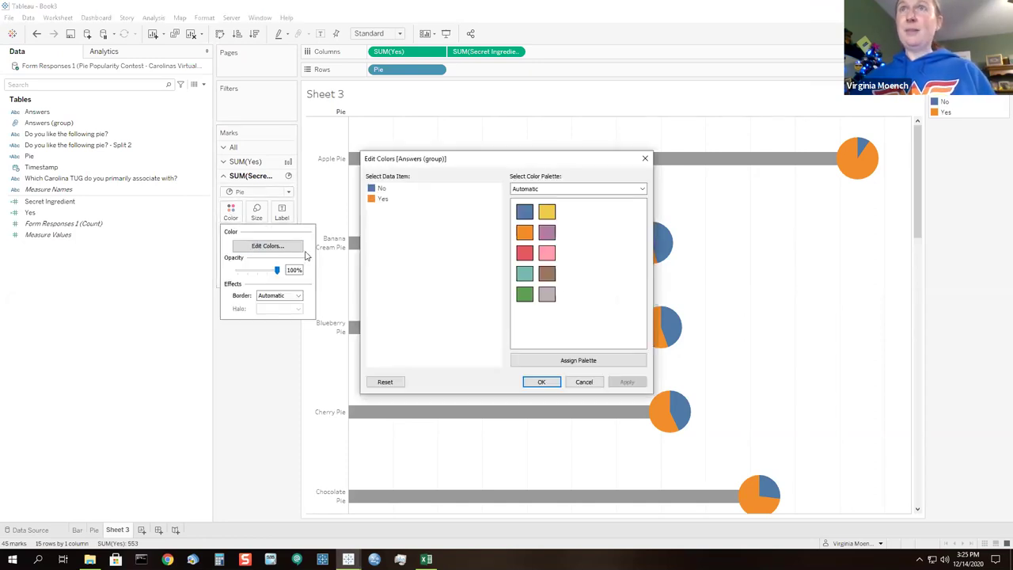
pyautogui.click(552, 188)
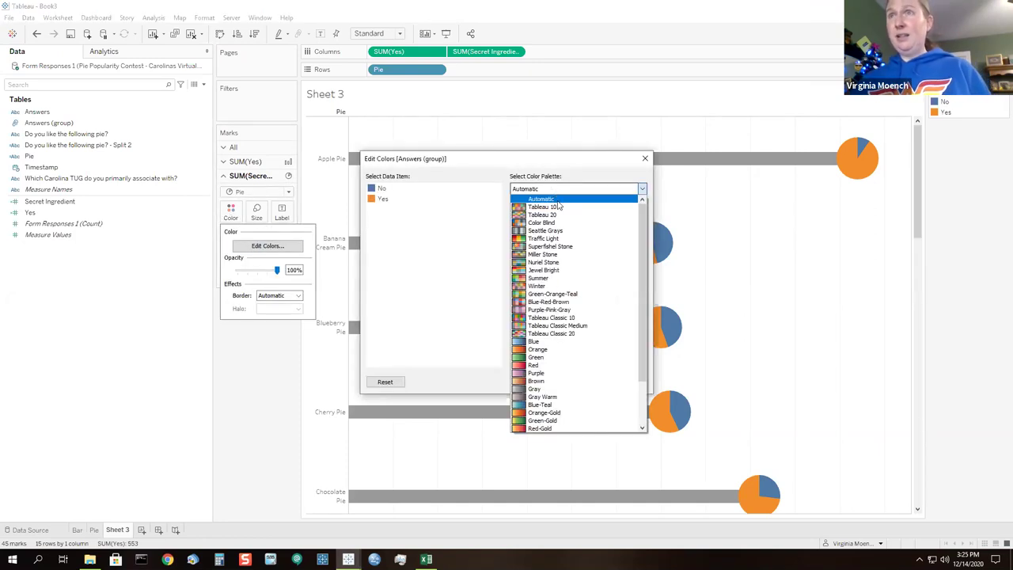
pyautogui.click(564, 272)
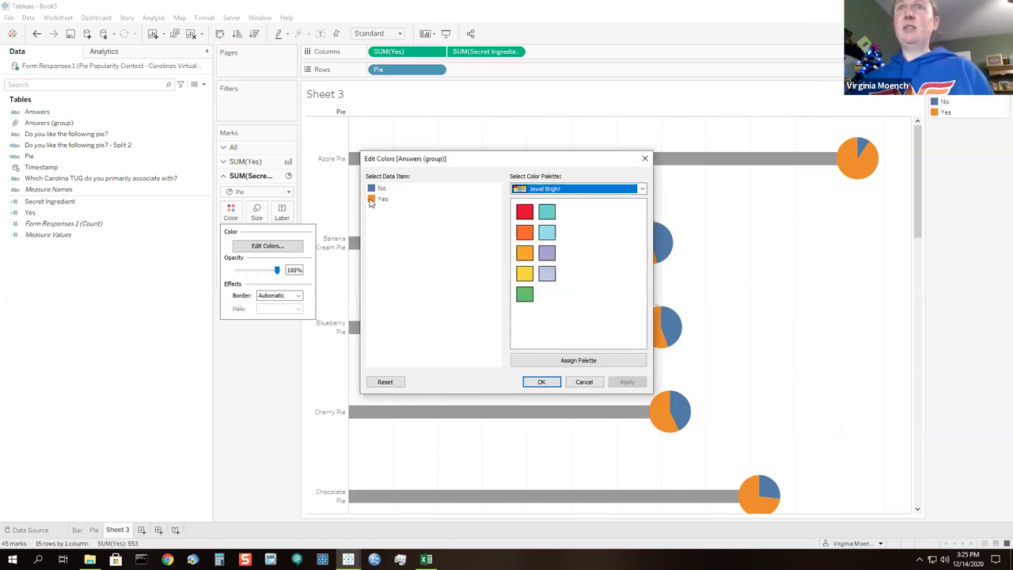
pyautogui.click(371, 199)
pyautogui.click(525, 211)
pyautogui.click(372, 189)
pyautogui.click(546, 211)
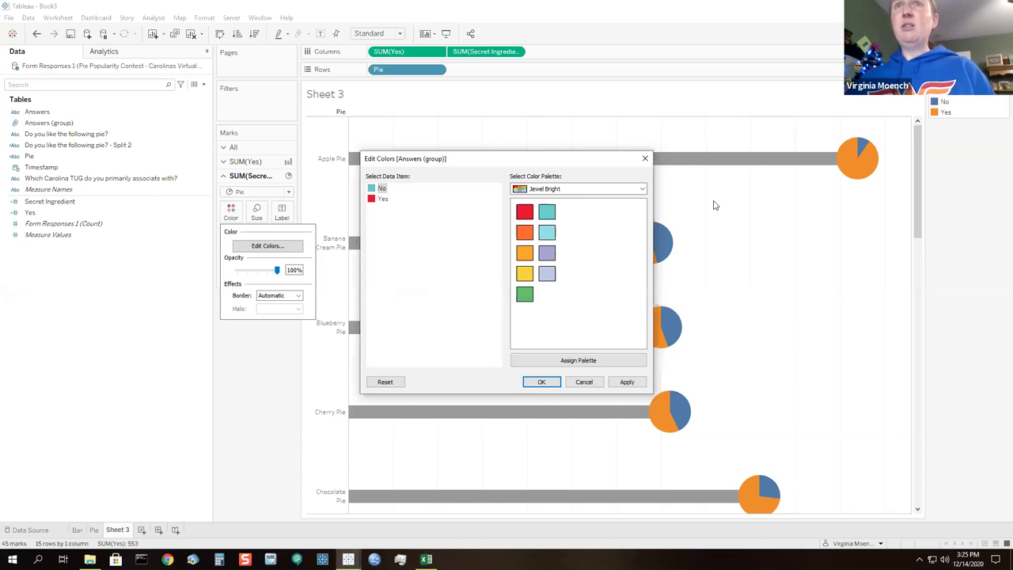
pyautogui.click(541, 381)
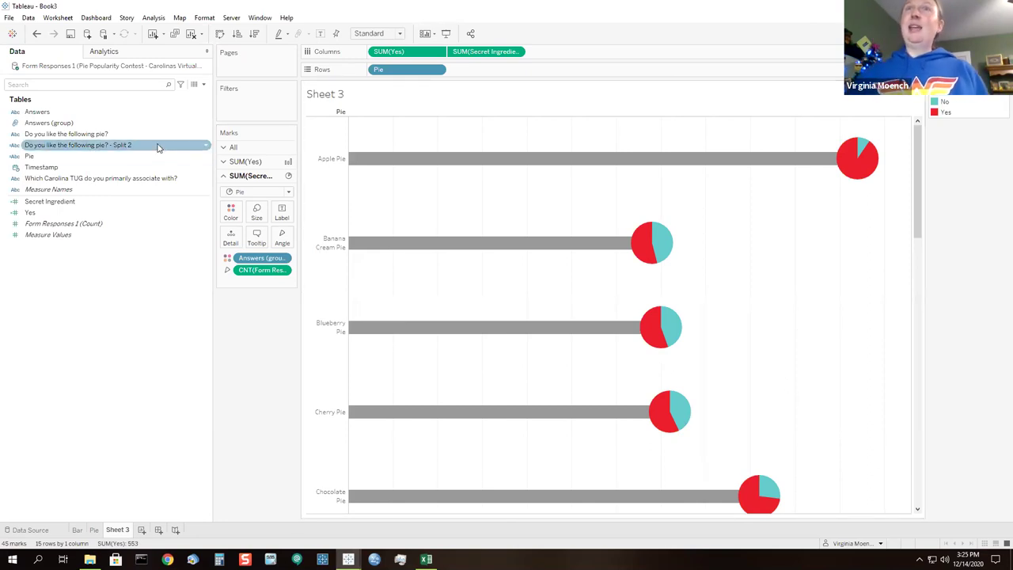
# Hide the row field label, and set the sheet's zero lines and the column grid lines to None
pyautogui.rightClick(338, 112)
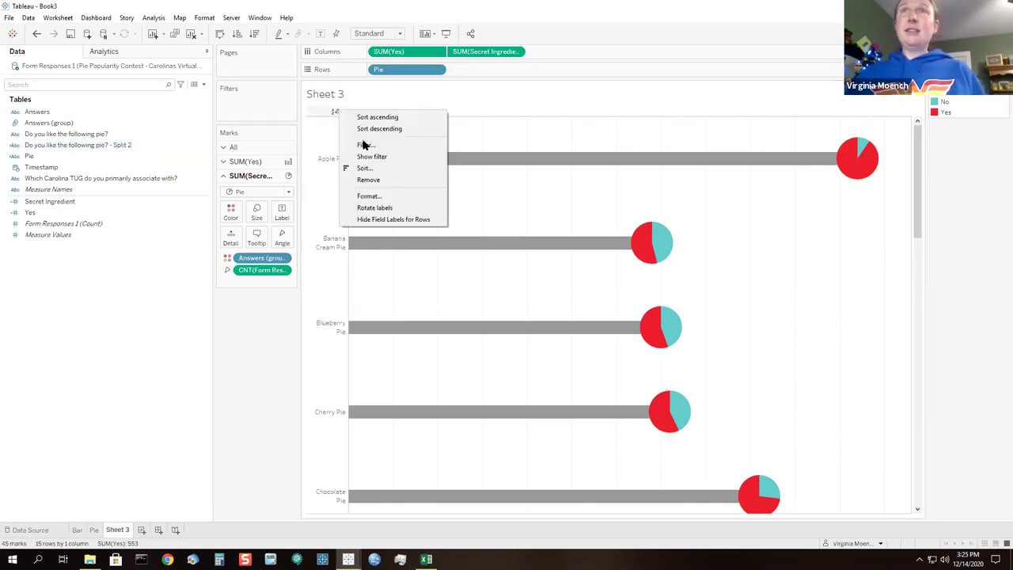
pyautogui.click(377, 219)
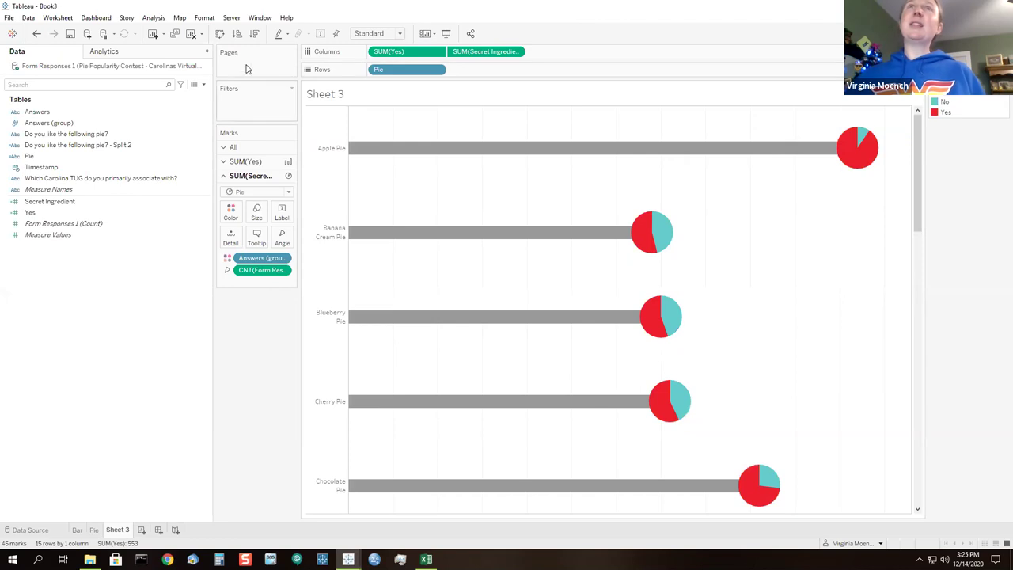
pyautogui.click(204, 17)
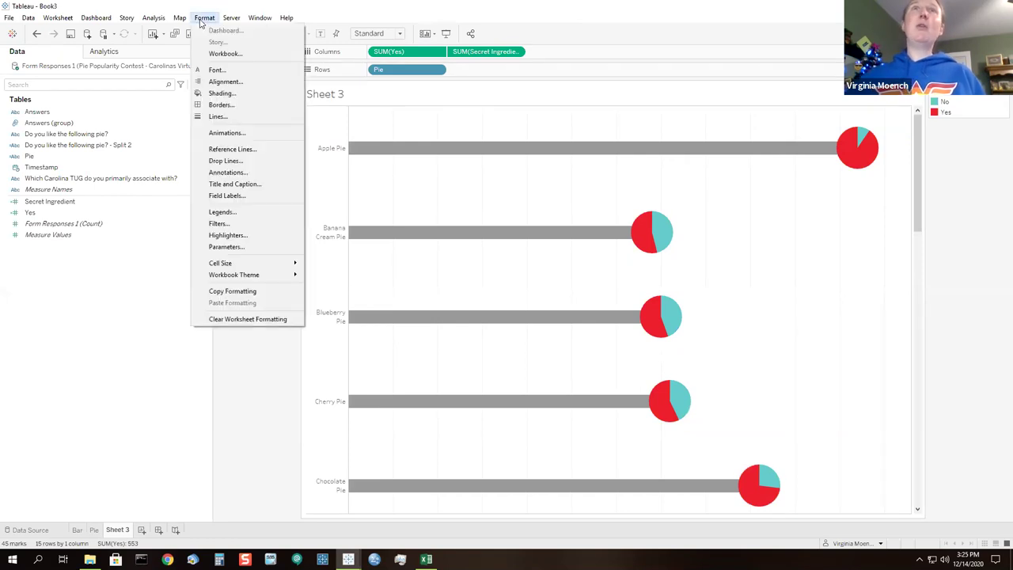
pyautogui.click(227, 120)
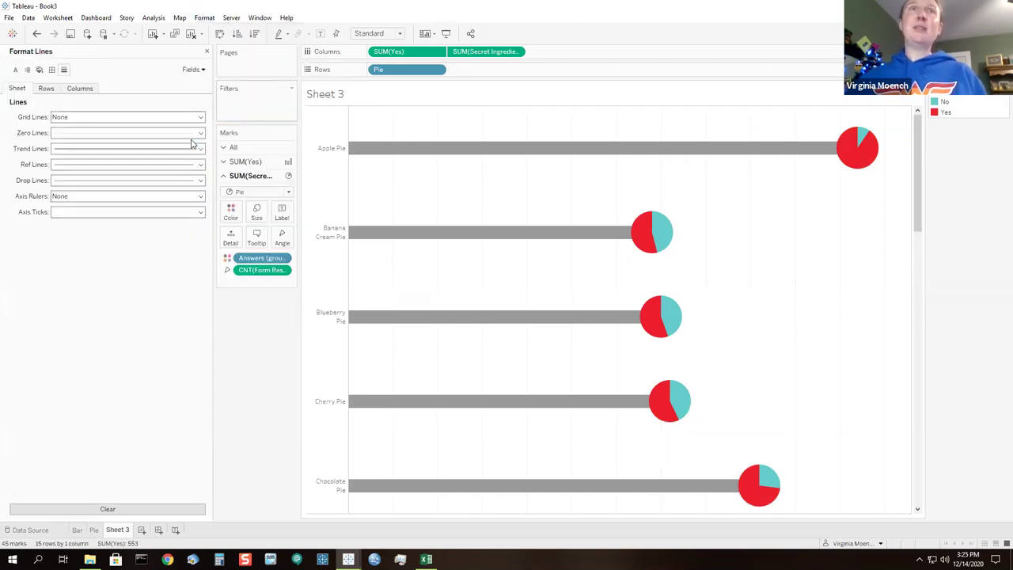
pyautogui.click(65, 133)
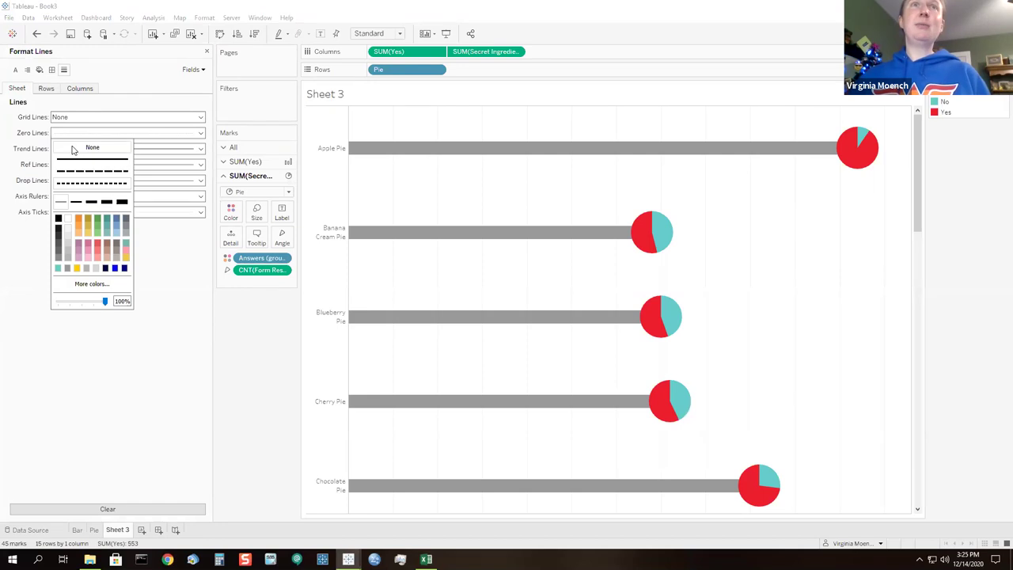
pyautogui.click(46, 89)
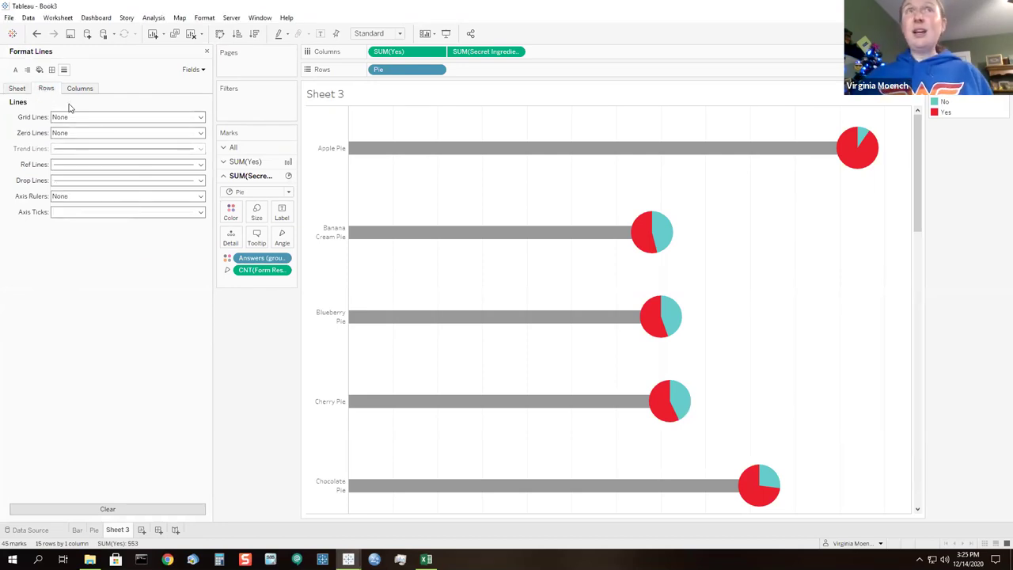
pyautogui.click(73, 89)
pyautogui.click(75, 117)
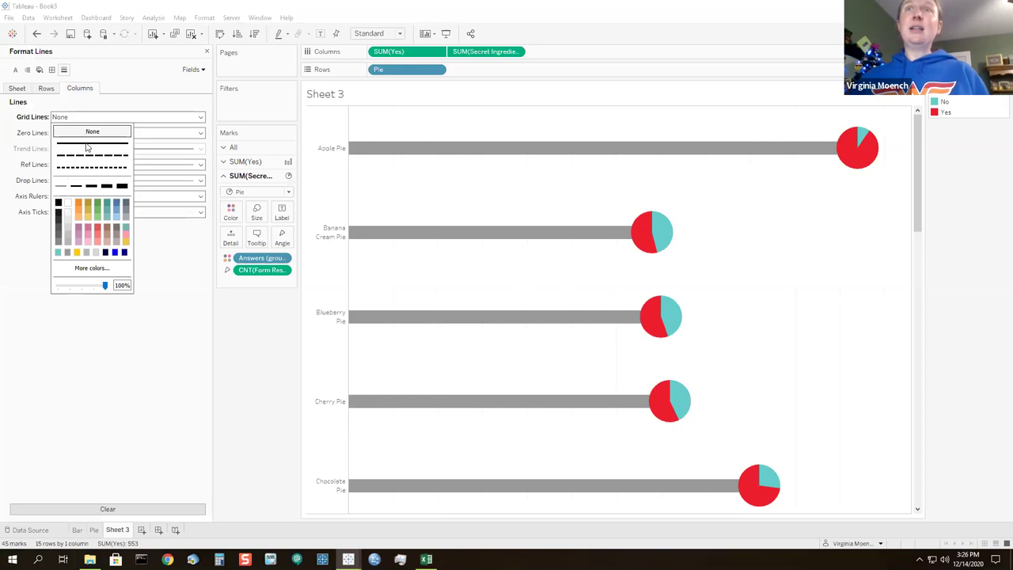
# Set the pane borders of both the column divider and the row divider to None
pyautogui.click(53, 70)
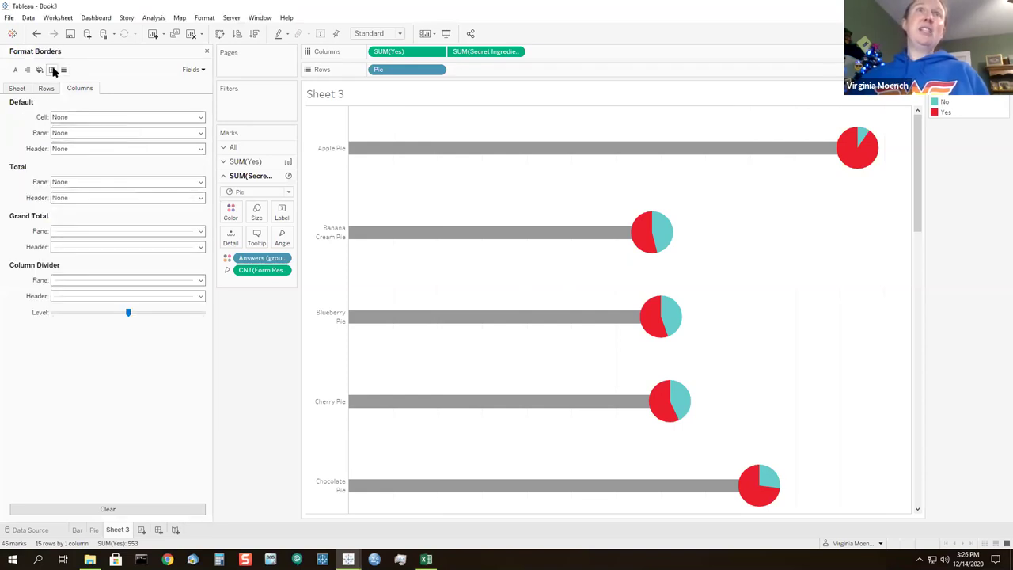
pyautogui.click(79, 280)
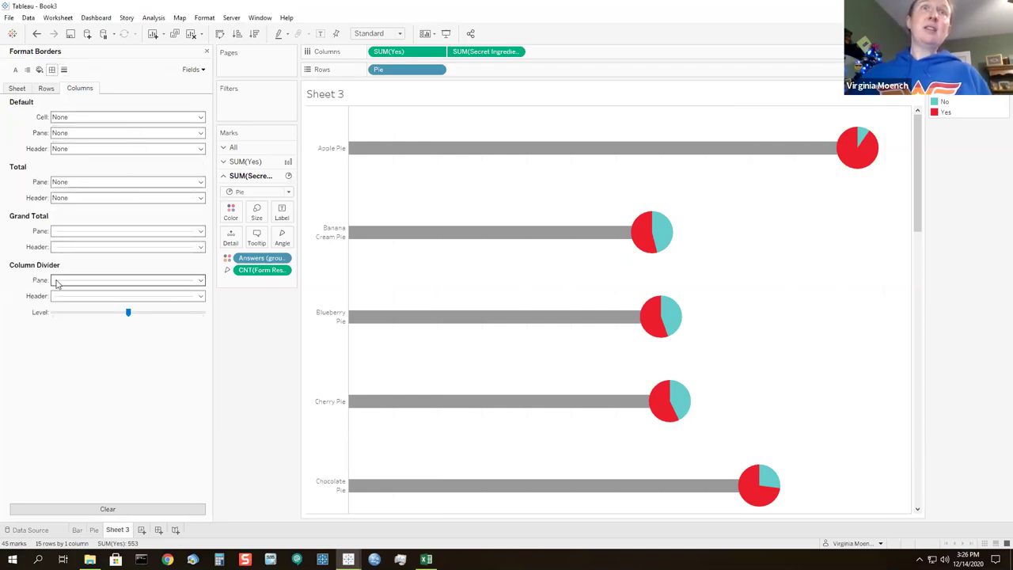
pyautogui.click(46, 88)
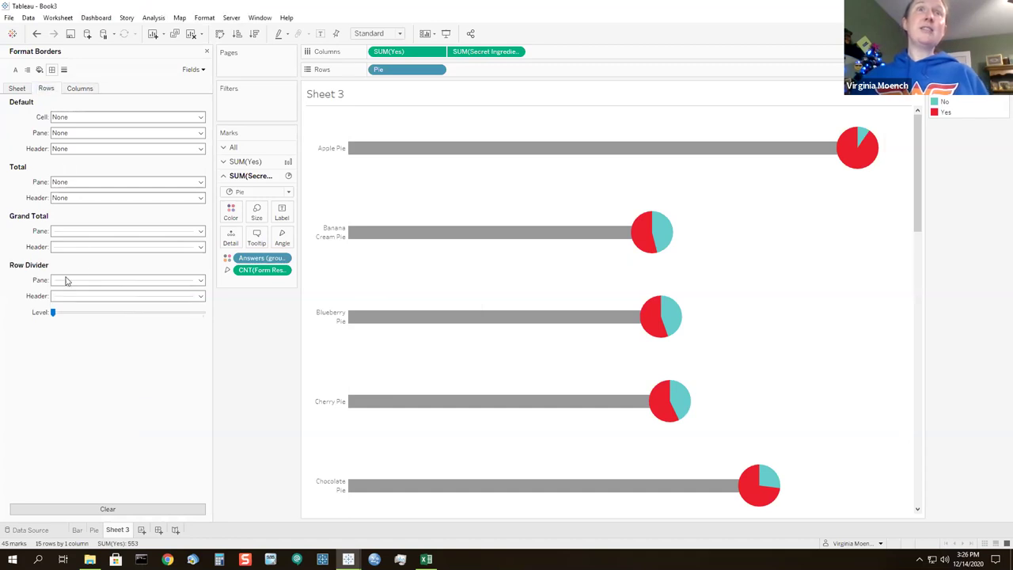
pyautogui.click(67, 280)
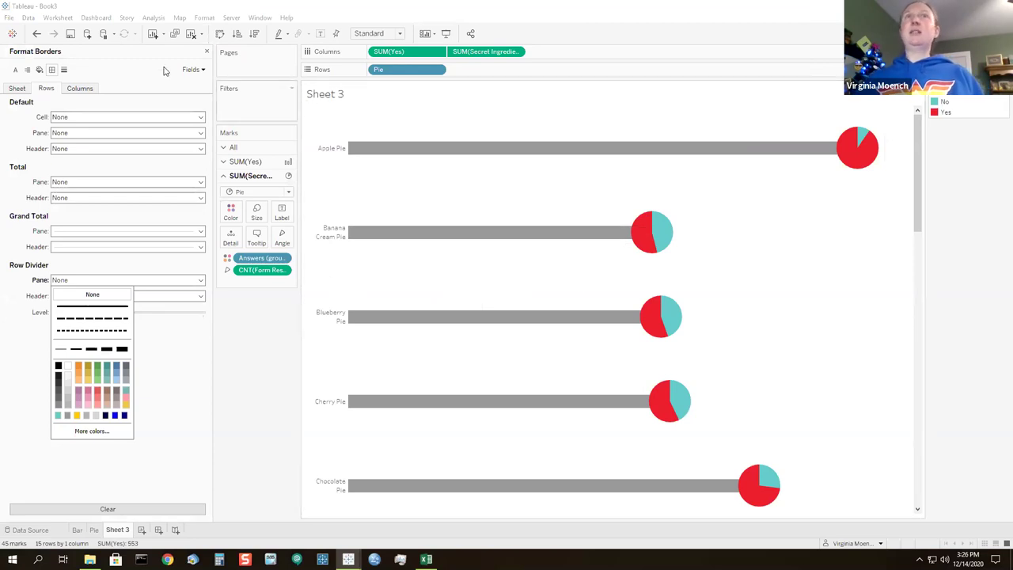
# Swap rows and columns so the bars stand vertically, and set the row grid lines to None
pyautogui.click(220, 34)
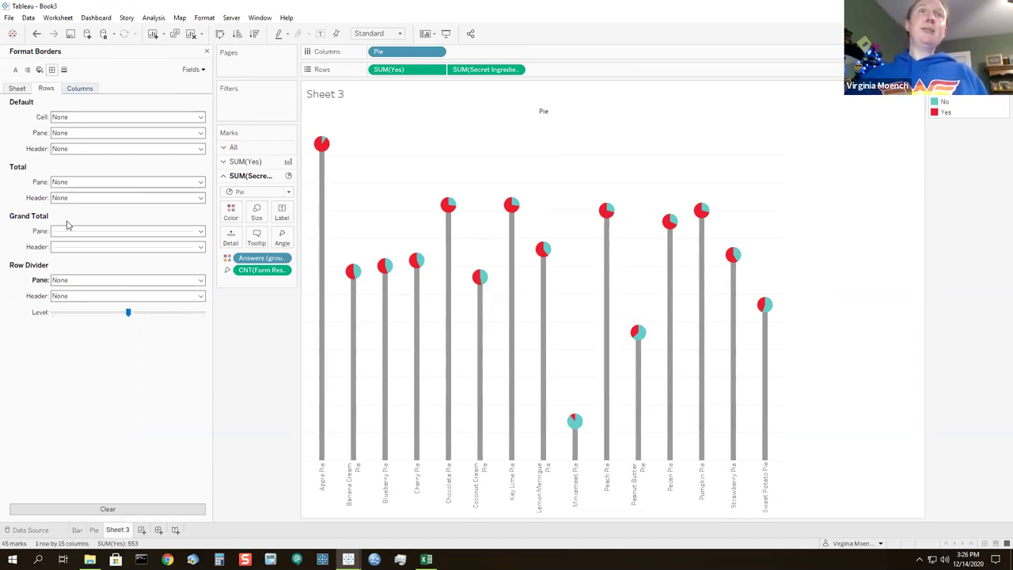
pyautogui.click(75, 89)
pyautogui.click(19, 89)
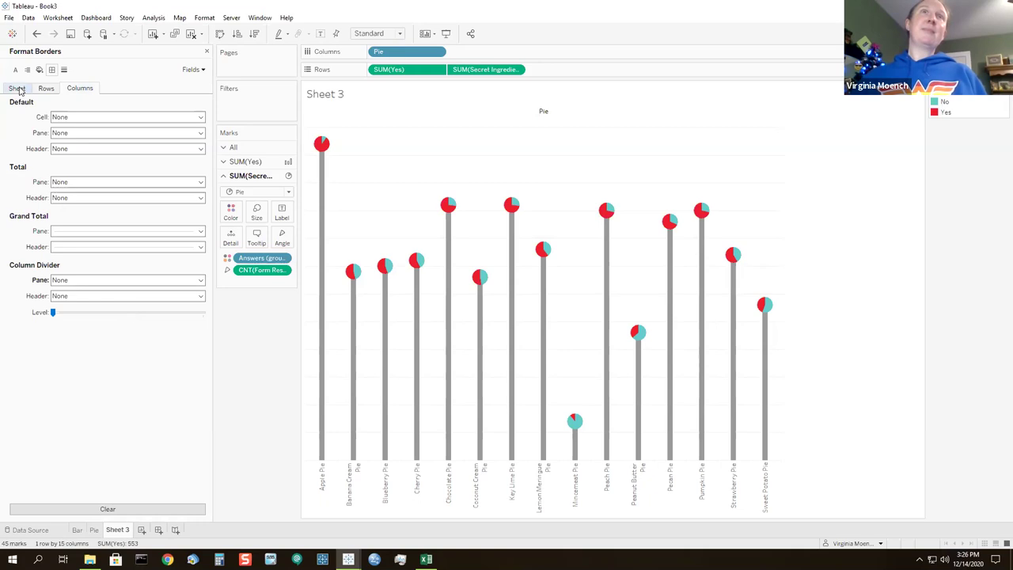
pyautogui.click(64, 69)
pyautogui.click(51, 88)
pyautogui.click(65, 117)
pyautogui.click(87, 132)
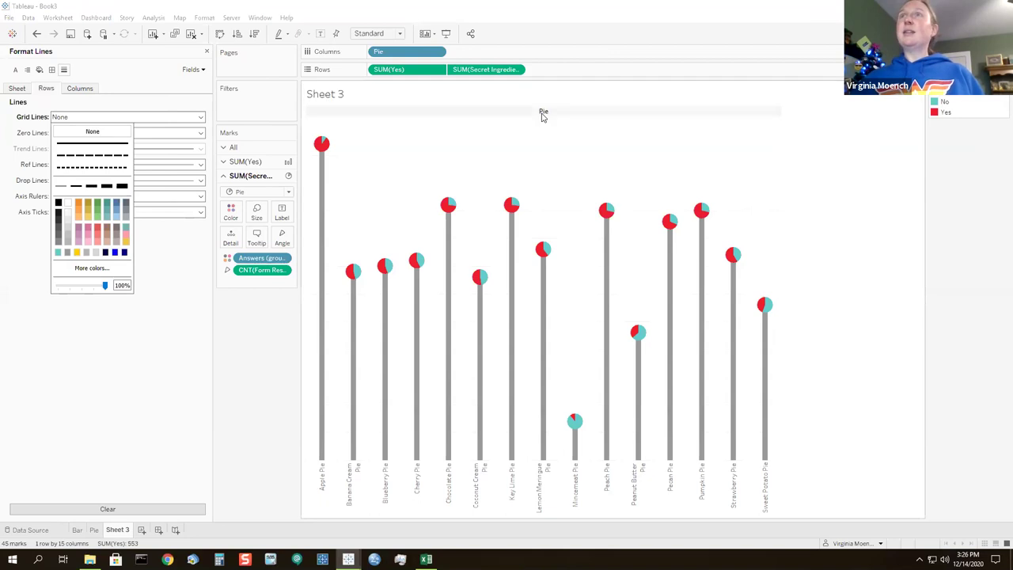
# Hide the Pie field label above the columns and sort the pies in descending order
pyautogui.rightClick(542, 113)
pyautogui.click(599, 159)
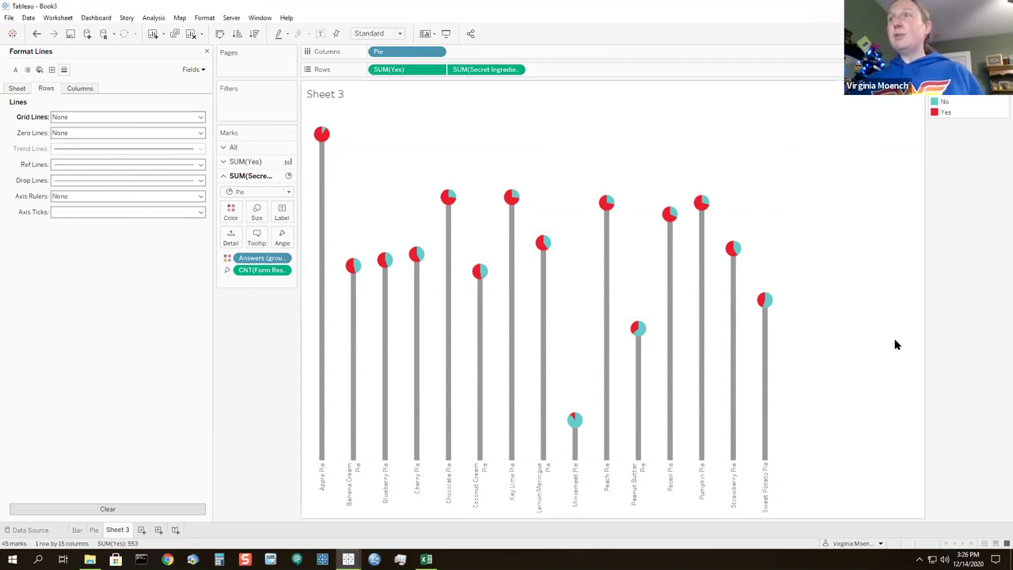
pyautogui.click(254, 33)
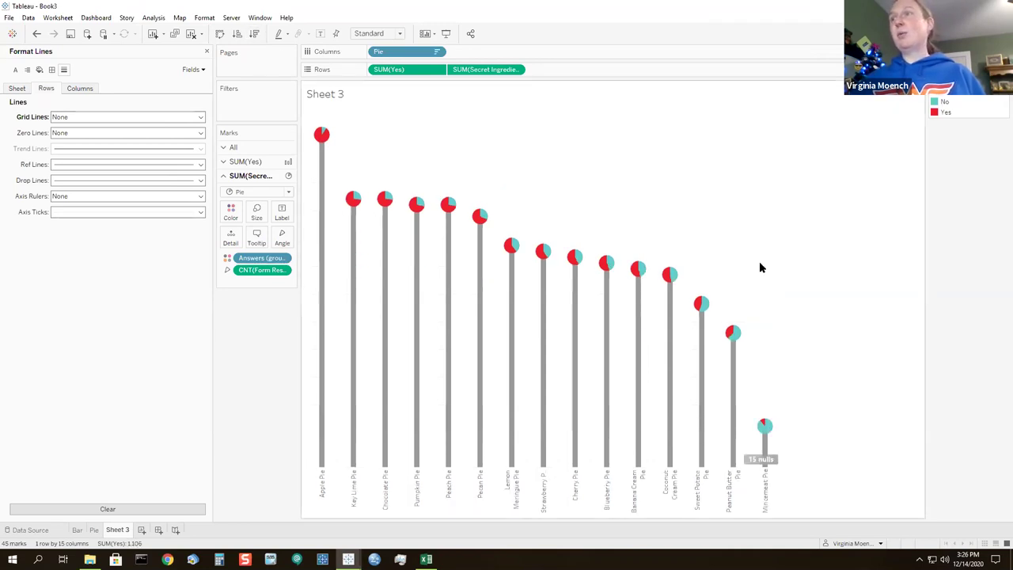
# Replace the sheet title with "What is the most popular type of pie and what percentage of people like it?"
pyautogui.moveTo(310, 316)
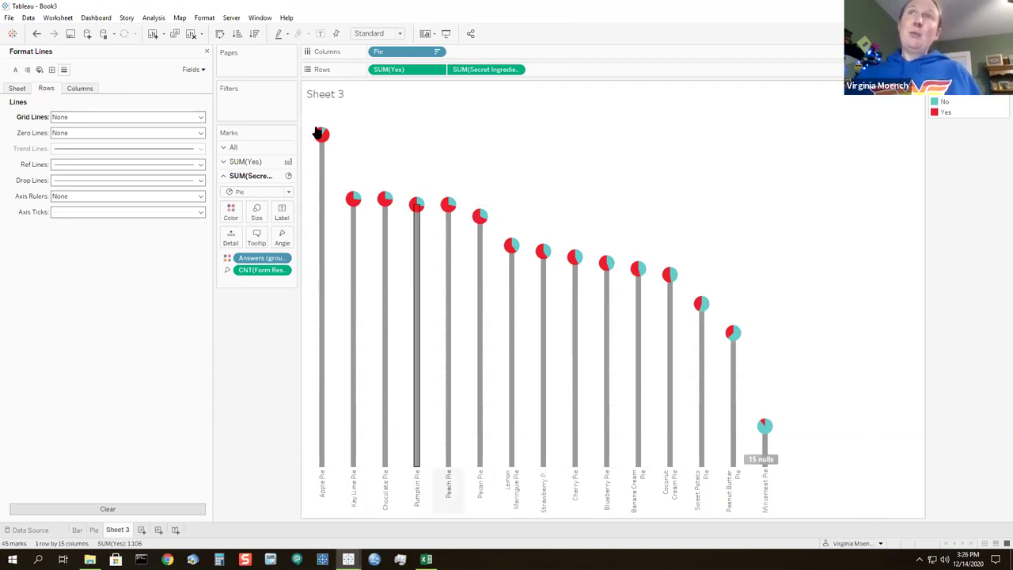
pyautogui.doubleClick(321, 101)
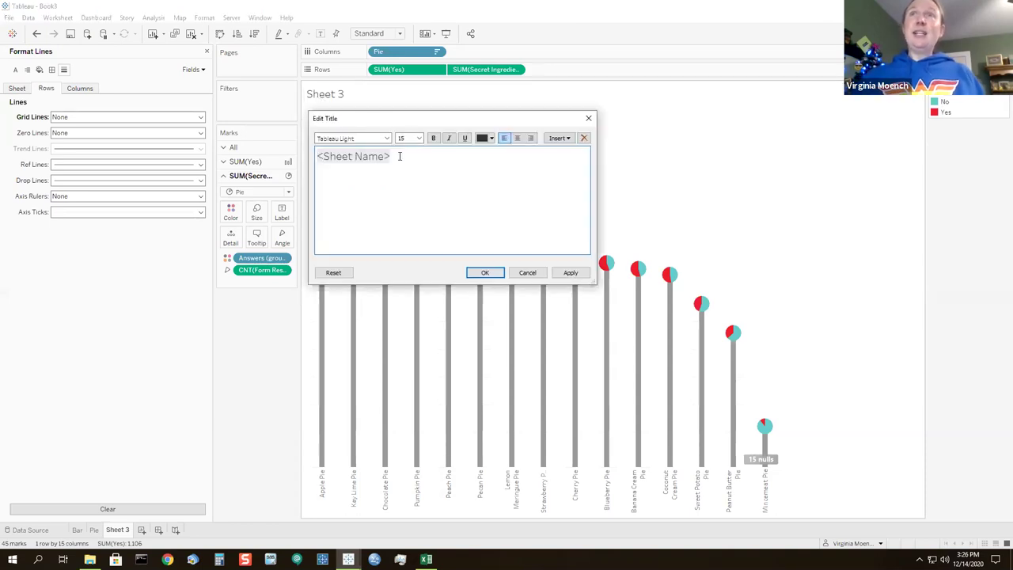
pyautogui.moveTo(400, 156); pyautogui.dragTo(293, 154)
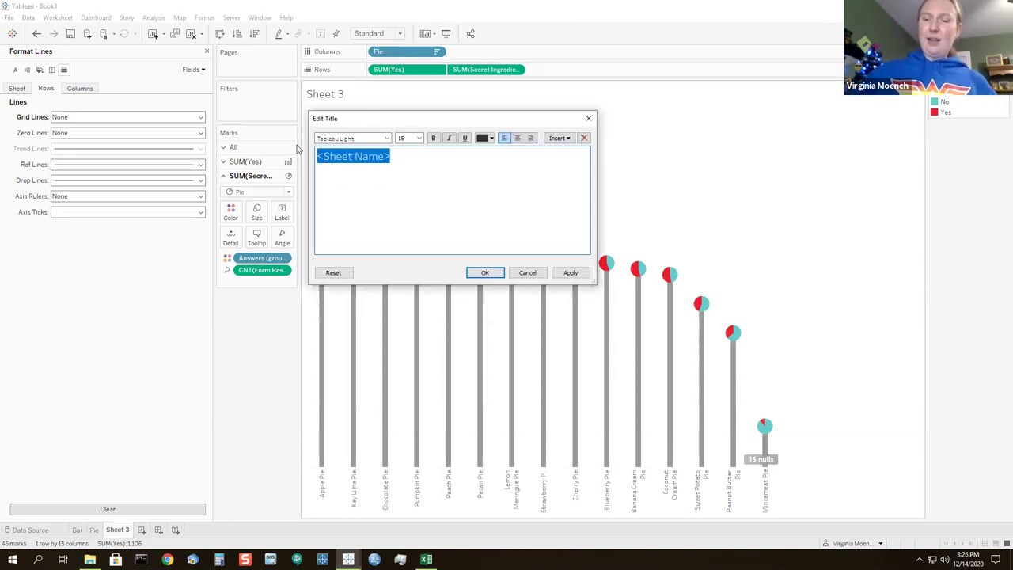
pyautogui.press('BackSpace')
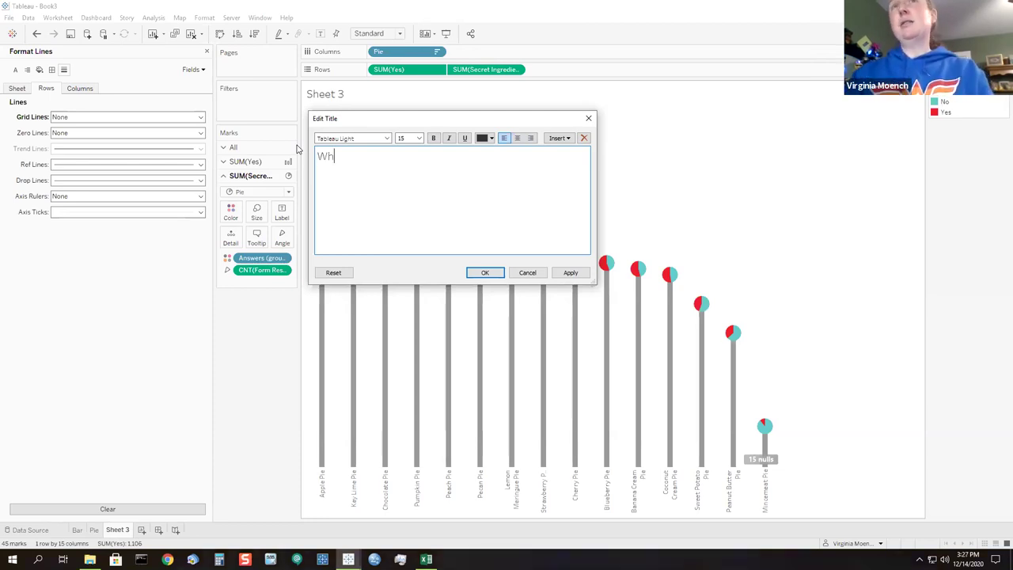
pyautogui.write('at is the most popular type')
pyautogui.write('and wha')
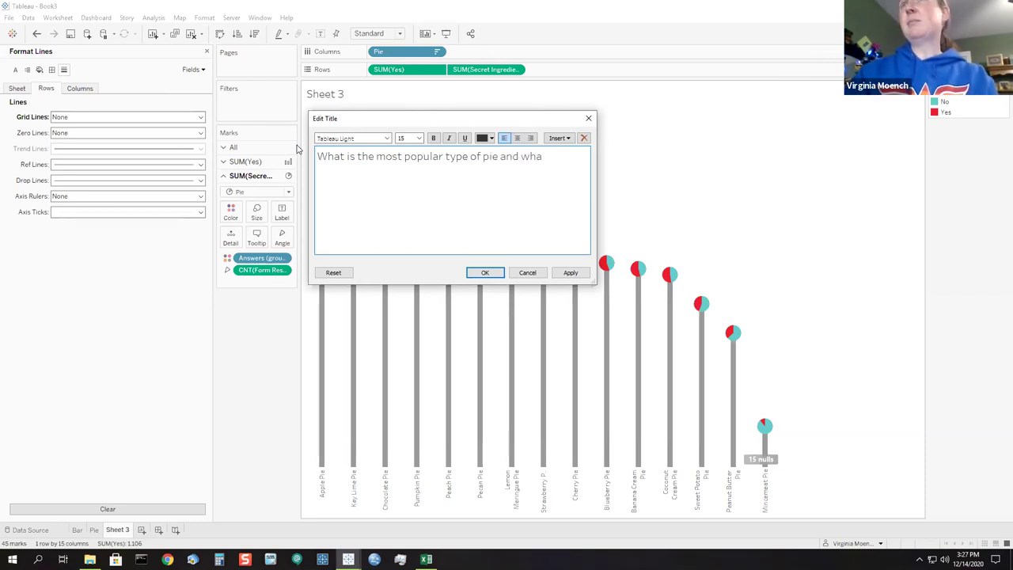
pyautogui.write('t percentage of people like it?')
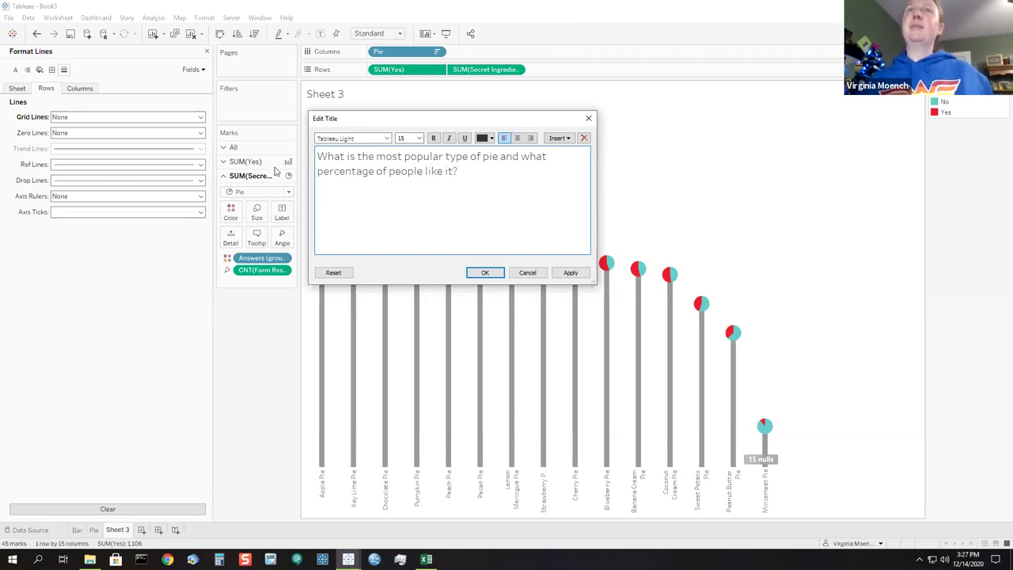
# Format the entire new title text as bold and black
pyautogui.tripleClick(325, 179)
pyautogui.click(433, 138)
pyautogui.click(490, 139)
pyautogui.click(483, 151)
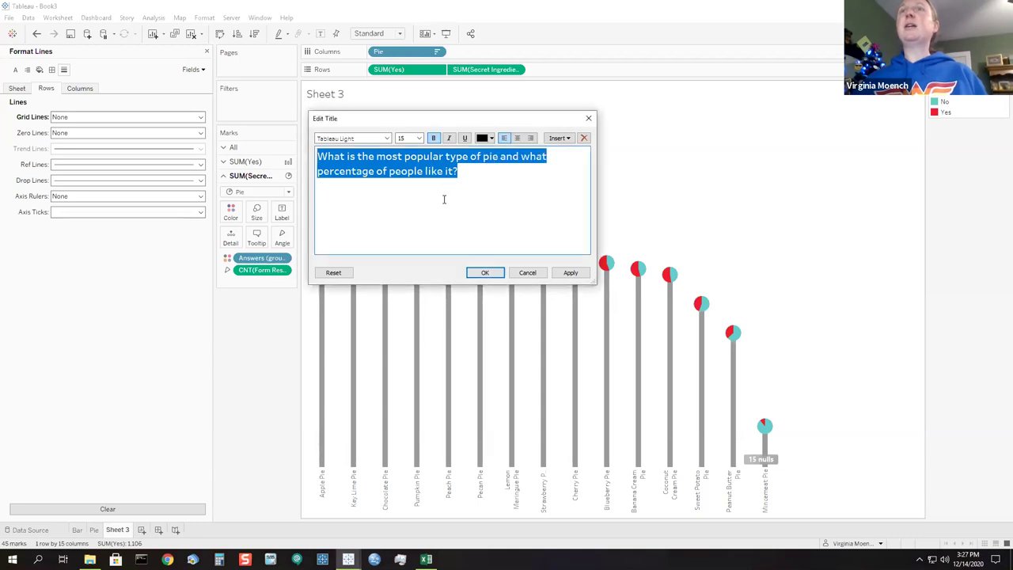
pyautogui.click(445, 199)
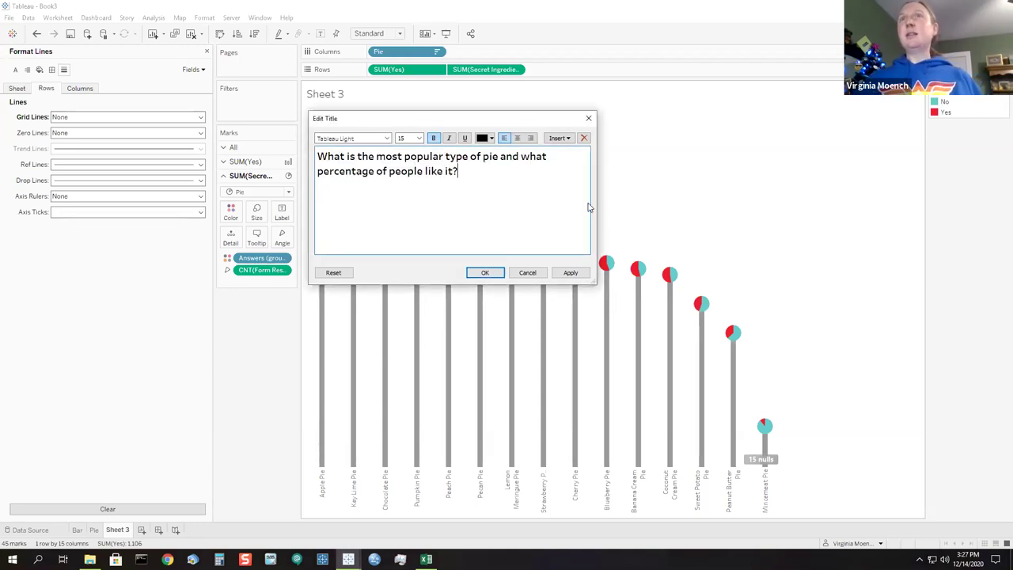
# Color the title words "most popular type" gray to match the bars
pyautogui.moveTo(377, 156); pyautogui.dragTo(466, 158)
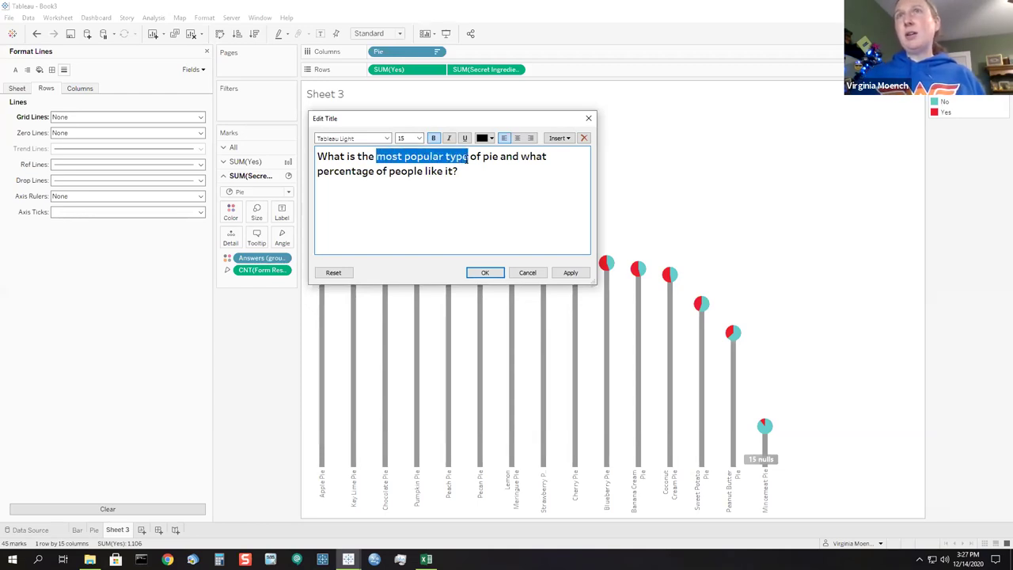
pyautogui.click(490, 139)
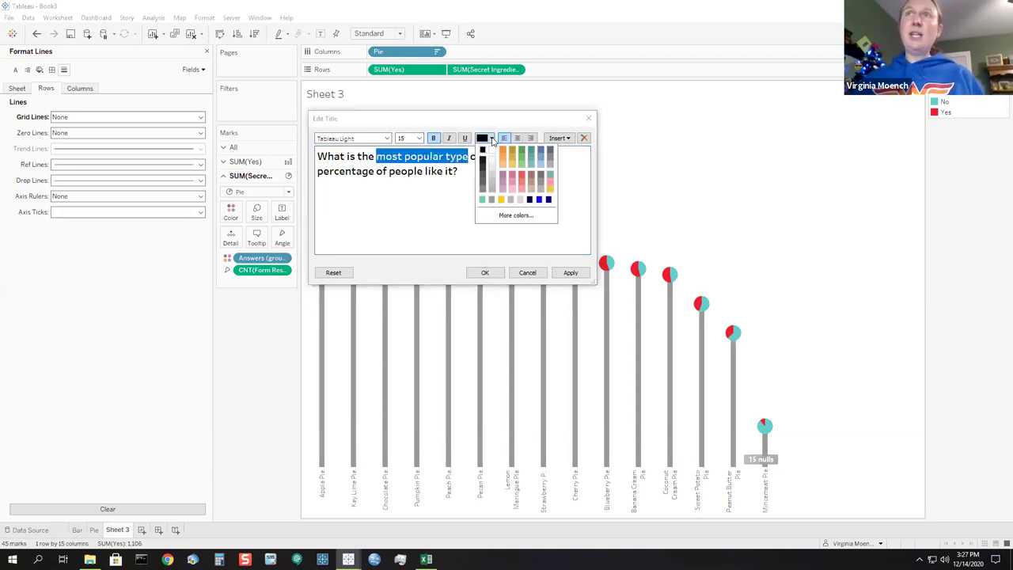
pyautogui.click(489, 200)
pyautogui.click(402, 219)
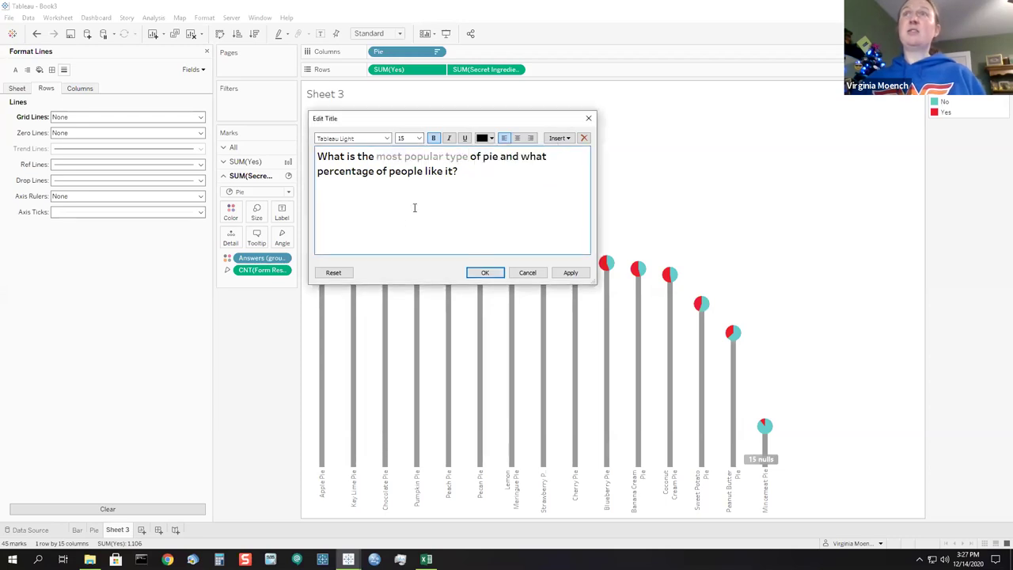
# Color the title words "percentage of people like it" teal like the No slices
pyautogui.moveTo(317, 171); pyautogui.dragTo(455, 171)
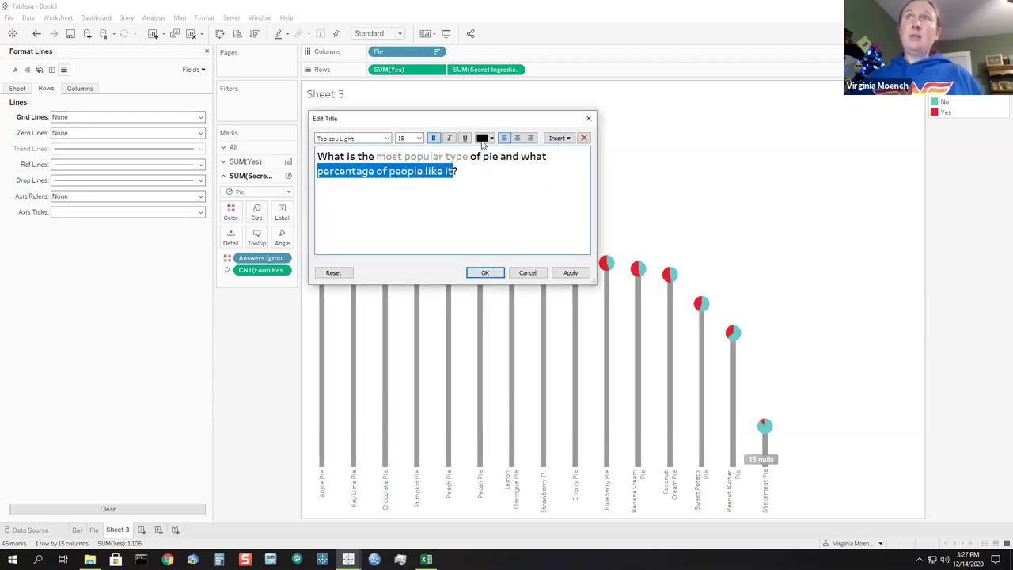
pyautogui.click(483, 140)
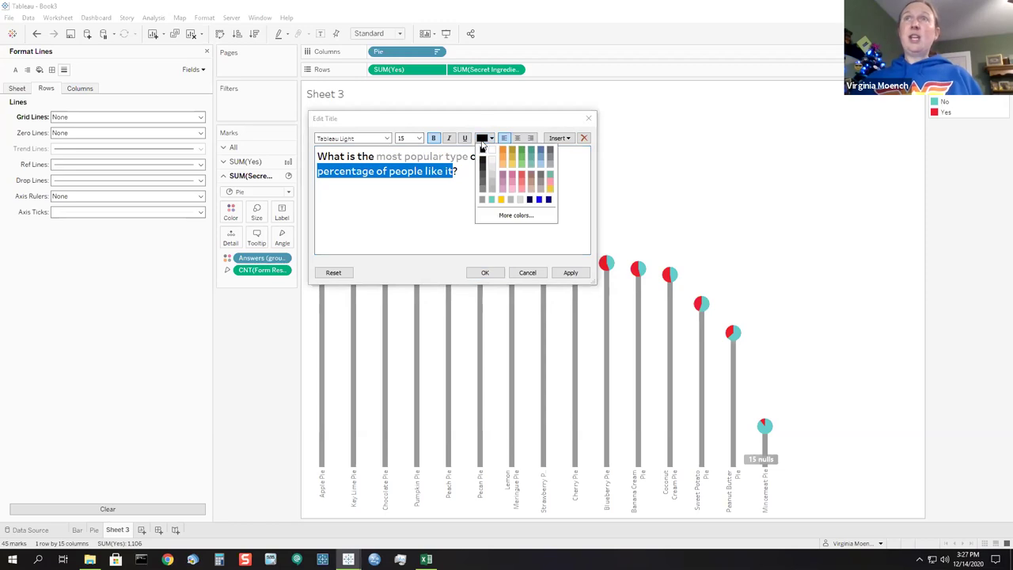
pyautogui.click(491, 200)
pyautogui.click(527, 199)
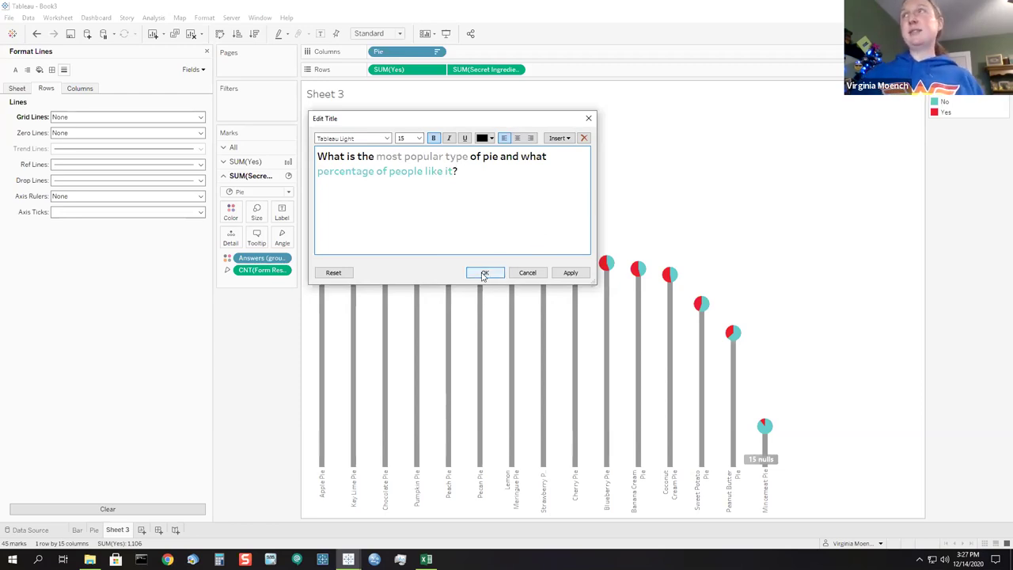
# Color the title words "percentage of people like it" red like the Yes slices and apply the title
pyautogui.moveTo(455, 171); pyautogui.dragTo(317, 171)
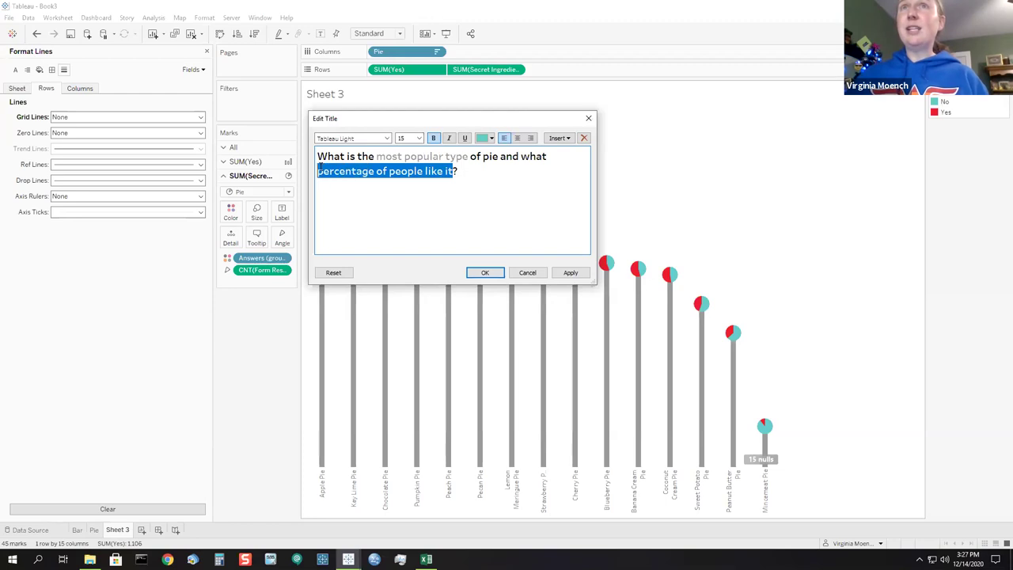
pyautogui.click(491, 138)
pyautogui.click(521, 178)
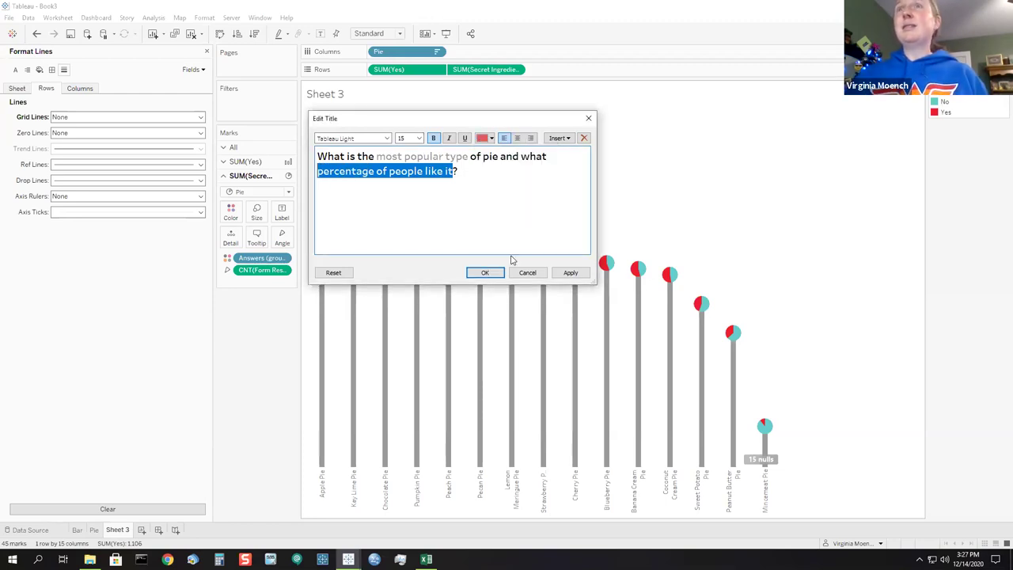
pyautogui.click(481, 272)
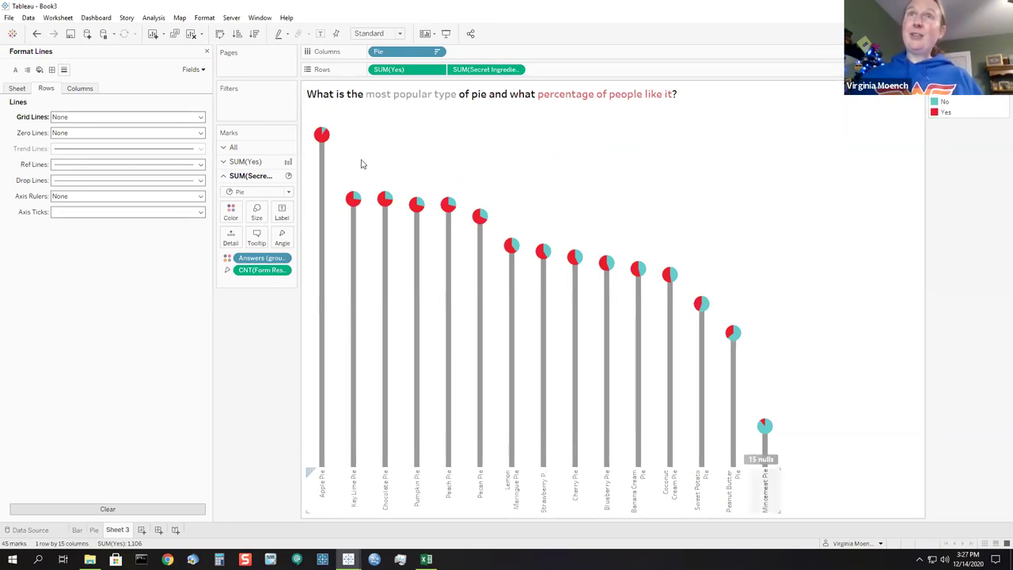
# Close the line formatting and review the tooltip fields shared by all marks without changing them
pyautogui.moveTo(324, 143)
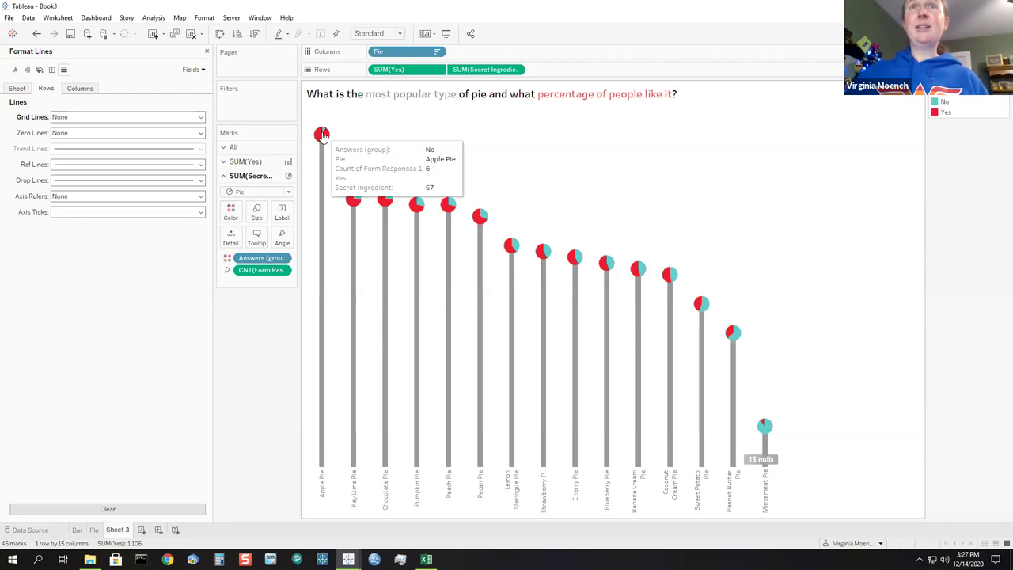
pyautogui.click(255, 149)
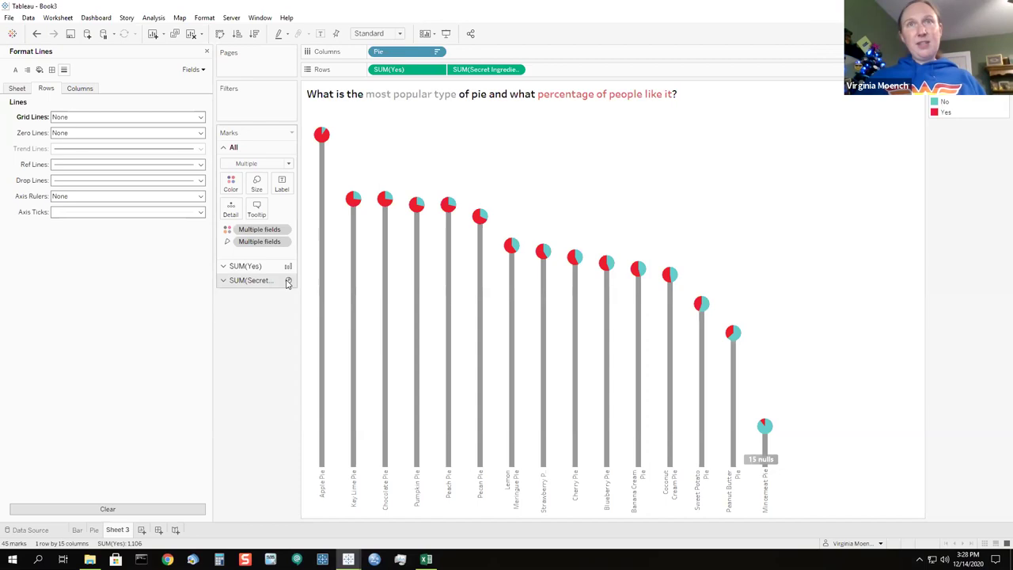
pyautogui.click(207, 50)
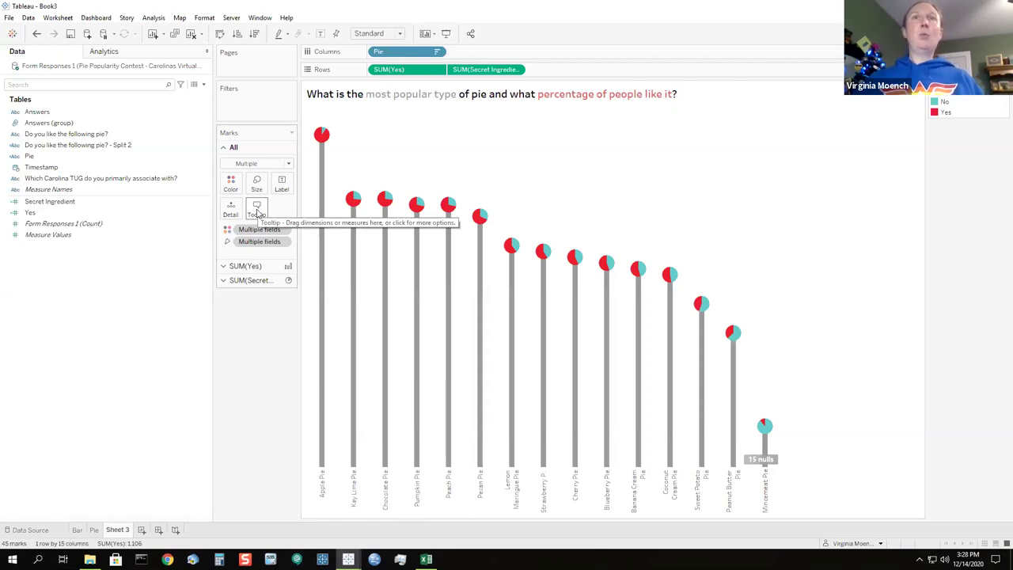
pyautogui.click(257, 209)
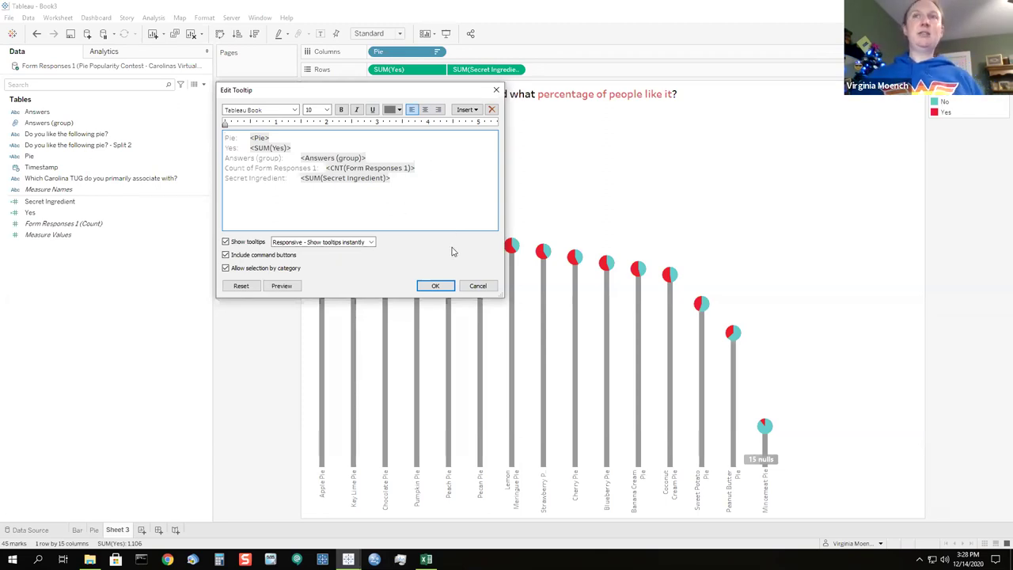
pyautogui.click(477, 285)
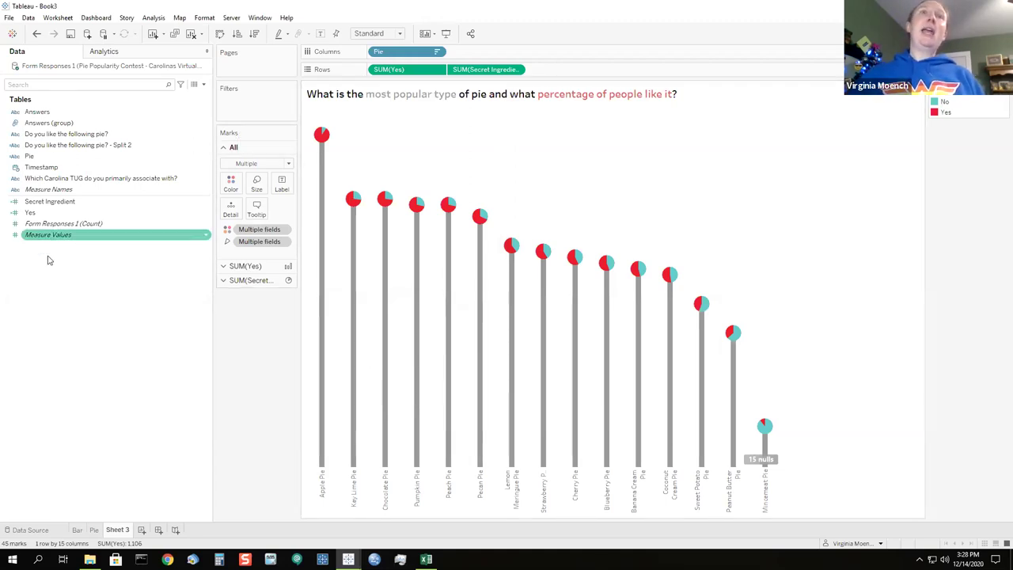
# Add Form Responses 1 (Count) to the tooltip of all marks as a Percent of Total quick table calculation
pyautogui.click(70, 226)
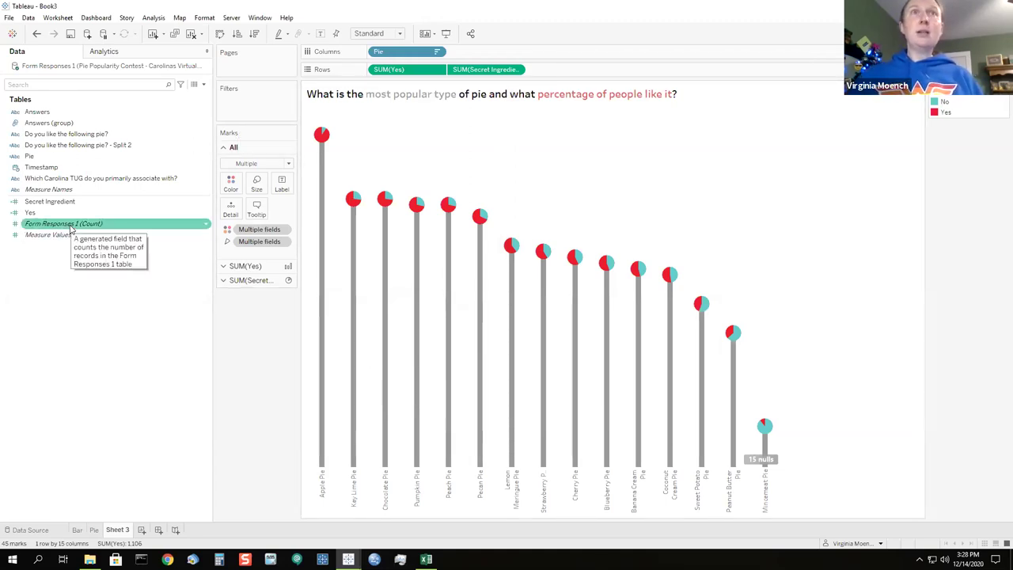
pyautogui.click(71, 226)
pyautogui.moveTo(70, 226); pyautogui.dragTo(255, 210)
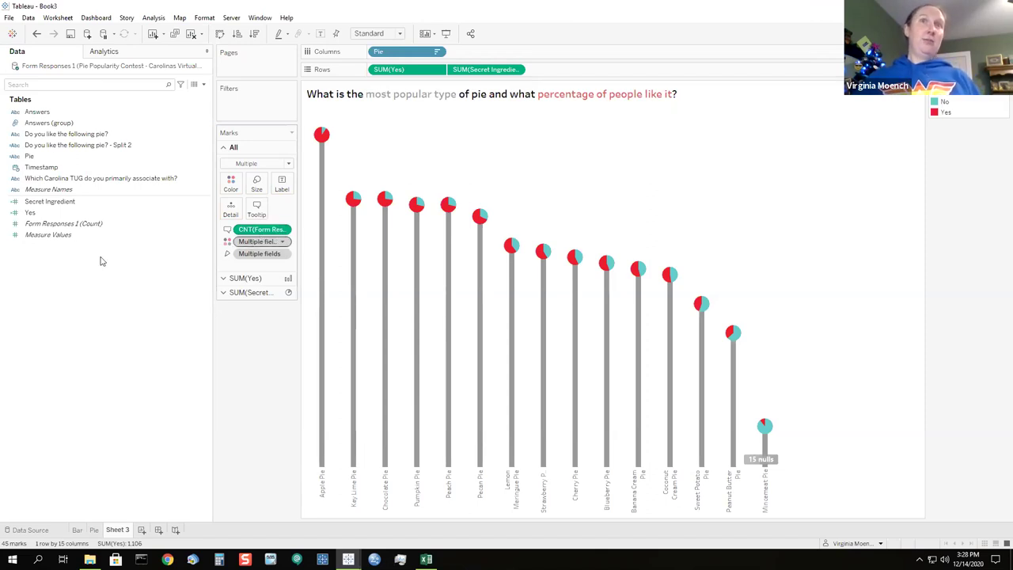
pyautogui.click(283, 230)
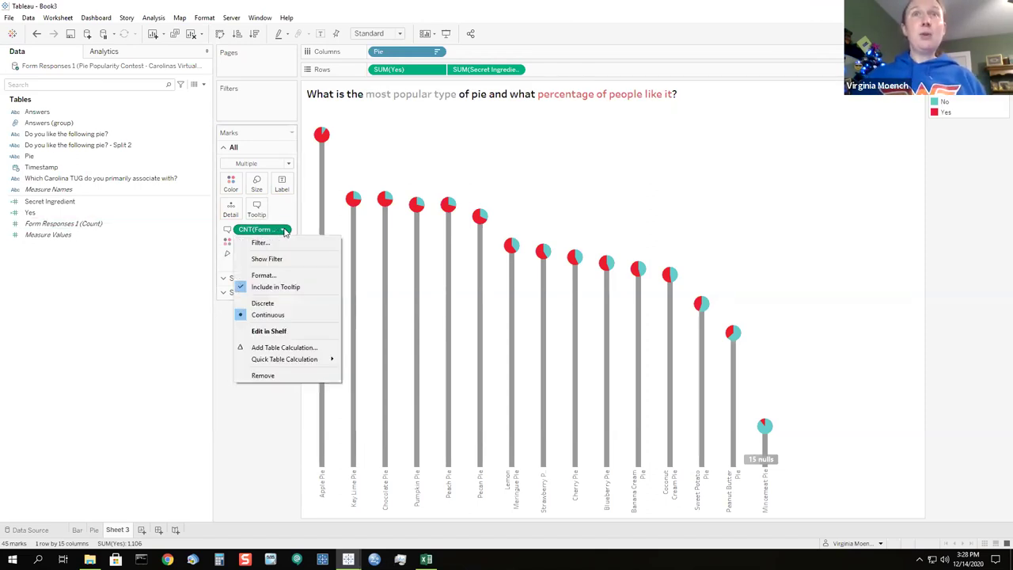
pyautogui.moveTo(318, 360)
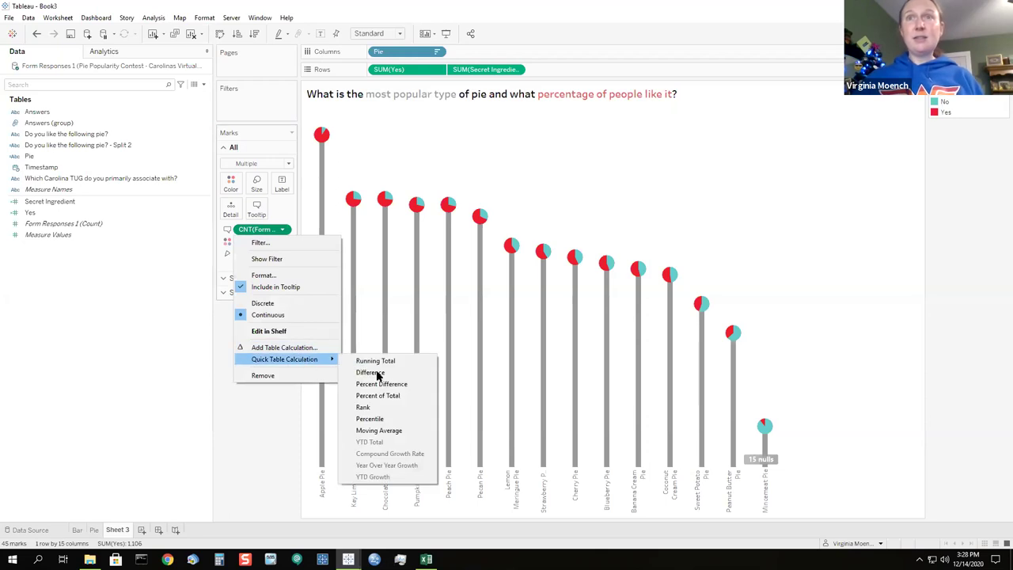
pyautogui.click(388, 397)
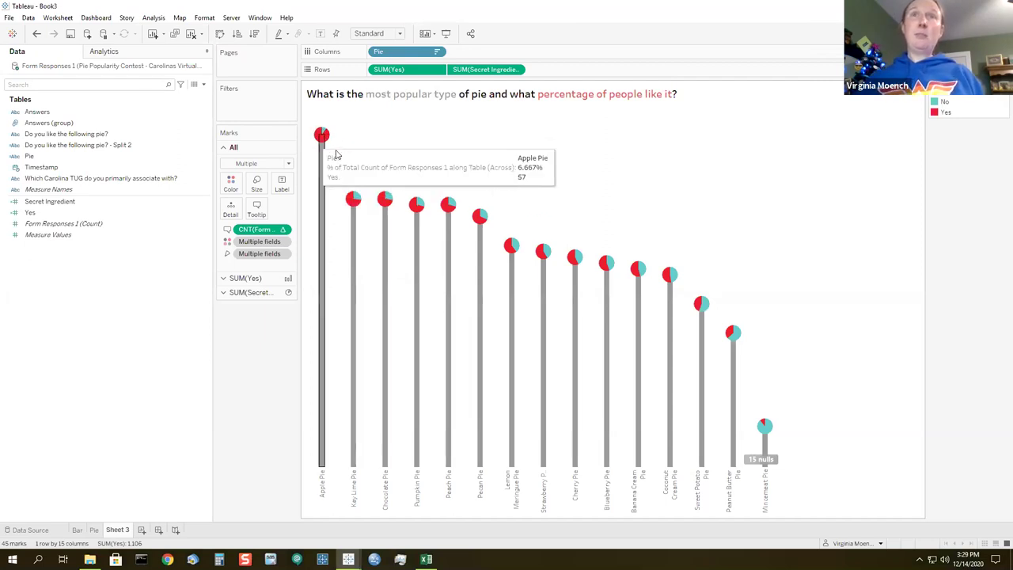
# Compute the tooltip's percent-of-total calculation using Table (down)
pyautogui.click(283, 229)
pyautogui.moveTo(306, 350)
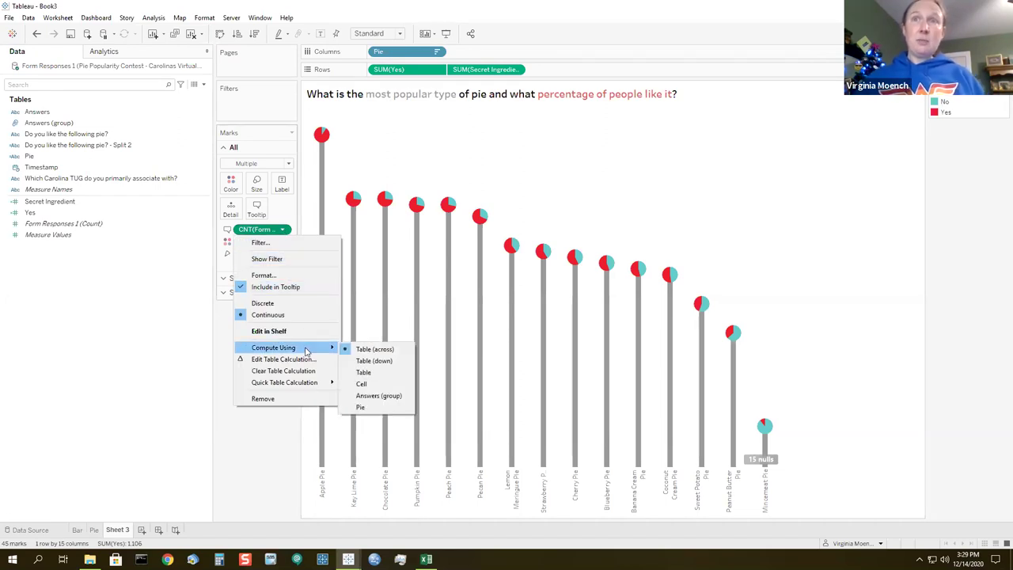
pyautogui.click(371, 361)
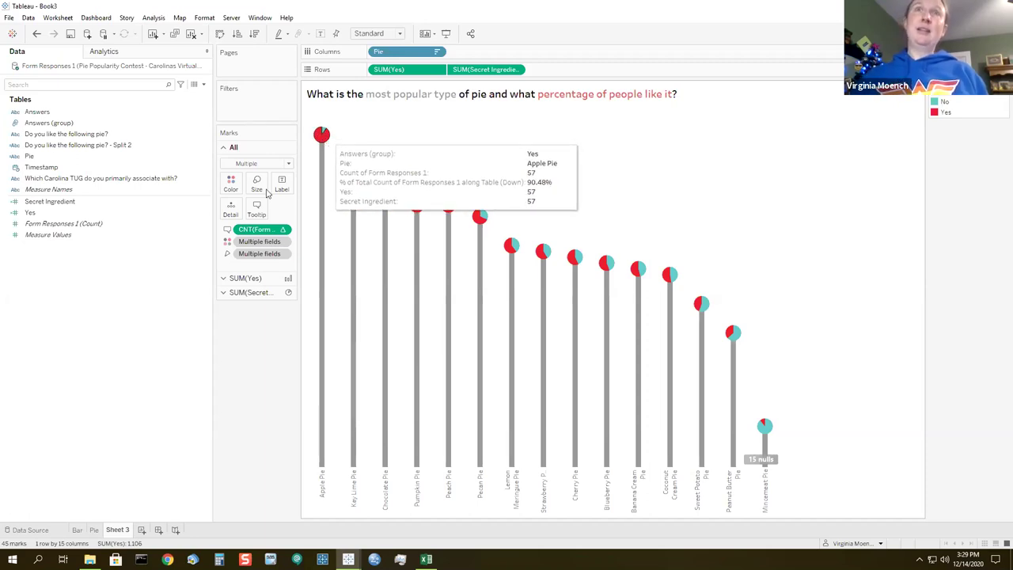
# Format the tooltip's percent-of-total value in the pane as a percentage with 0 decimal places
pyautogui.rightClick(255, 231)
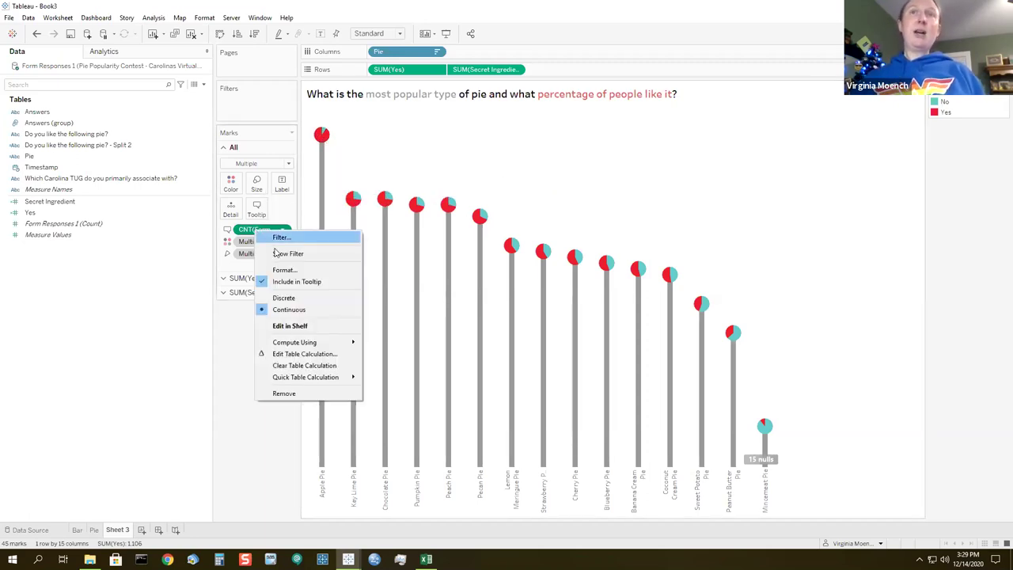
pyautogui.click(283, 268)
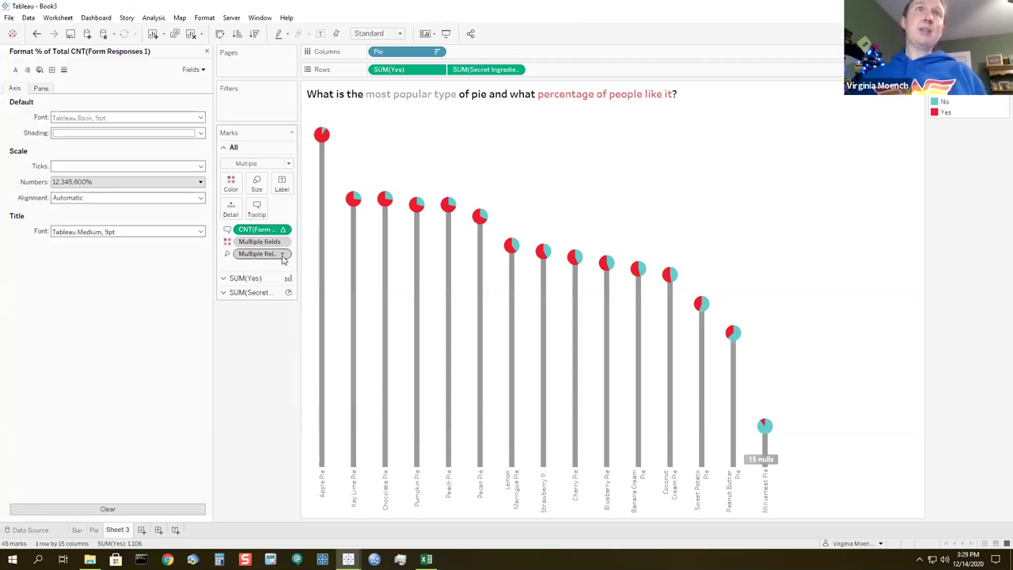
pyautogui.click(41, 88)
pyautogui.click(97, 148)
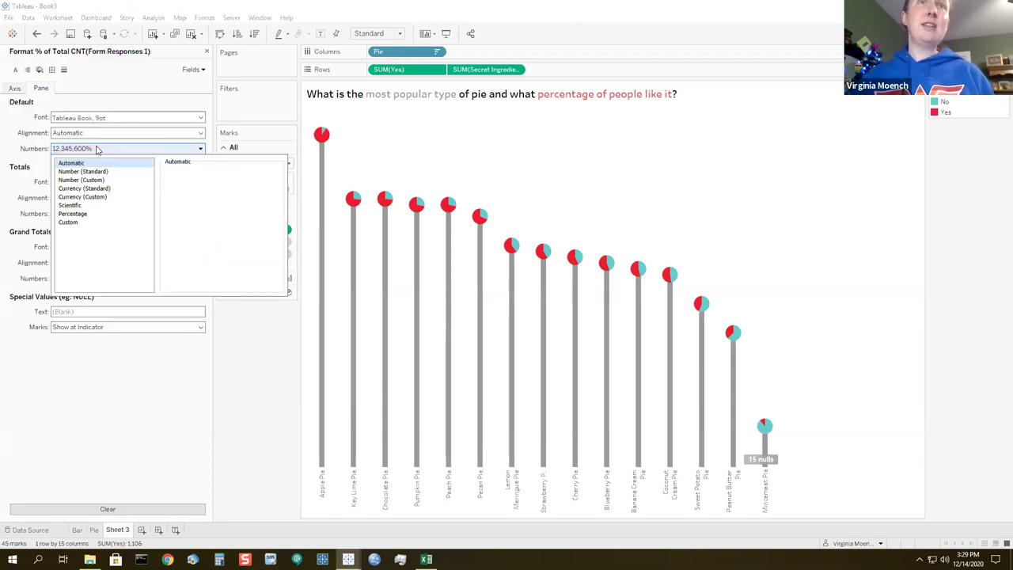
pyautogui.click(90, 214)
pyautogui.click(193, 186)
pyautogui.click(193, 185)
pyautogui.click(255, 366)
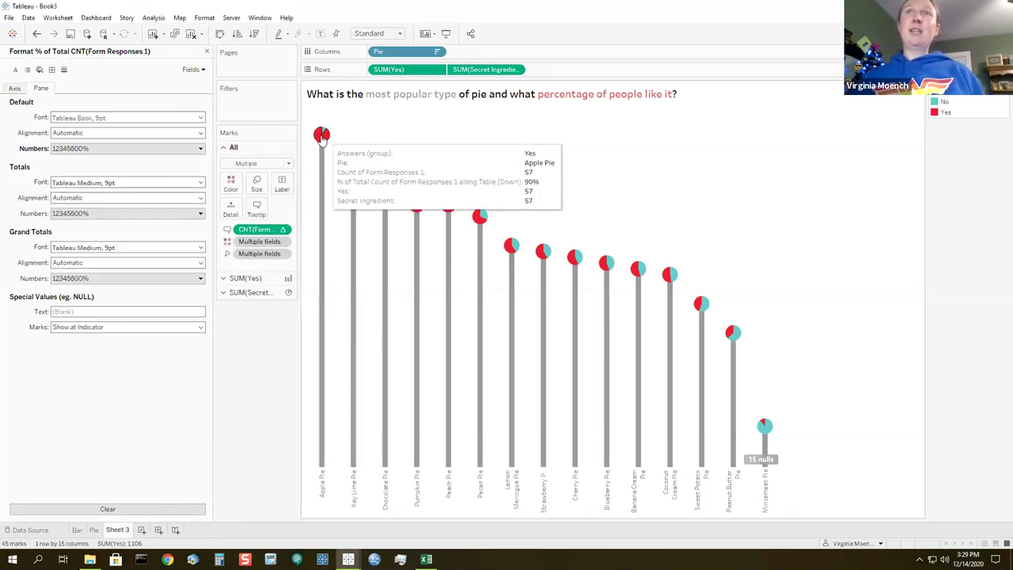
pyautogui.click(207, 52)
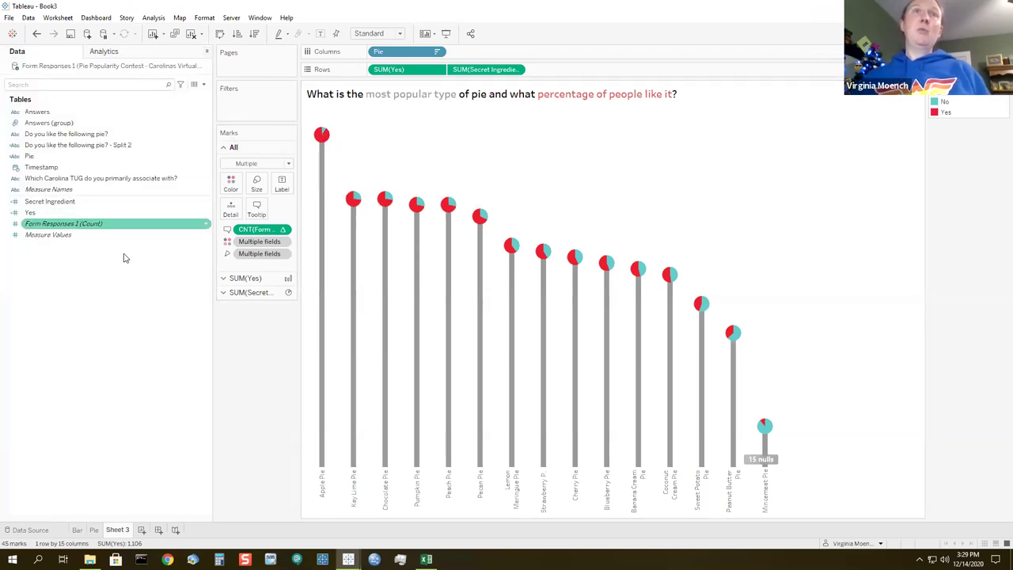
# Add Form Responses 1 (Count) to the tooltip of all marks and start a tooltip line "<Answers (group)> Votes:" below the Pie line
pyautogui.moveTo(91, 225); pyautogui.dragTo(254, 212)
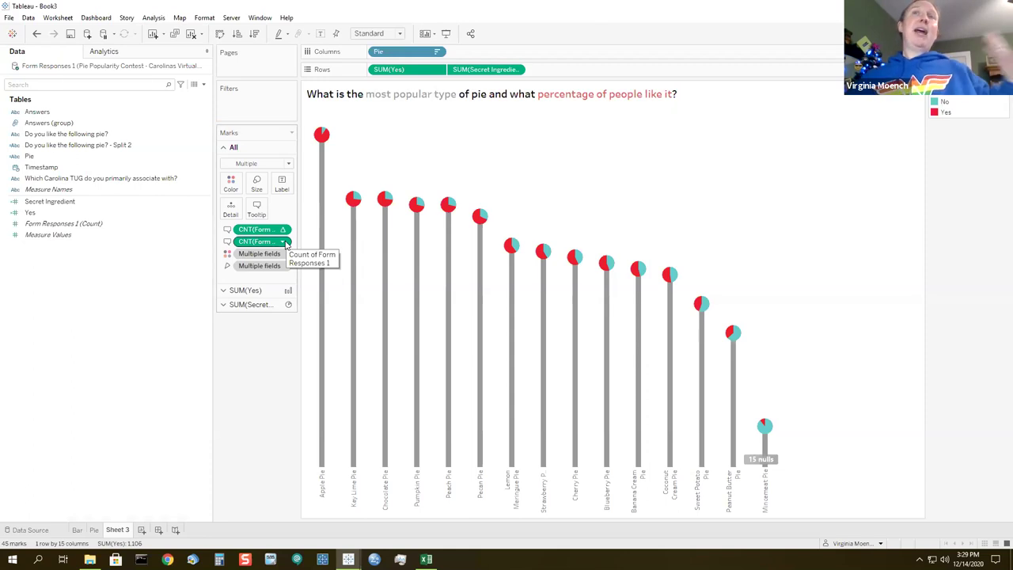
pyautogui.click(256, 208)
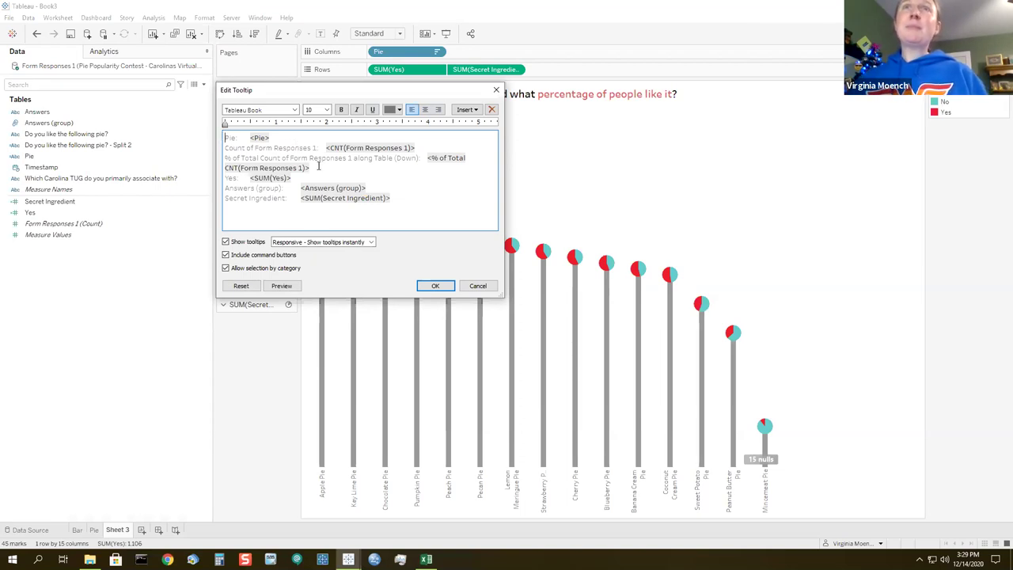
pyautogui.moveTo(367, 188); pyautogui.dragTo(273, 138)
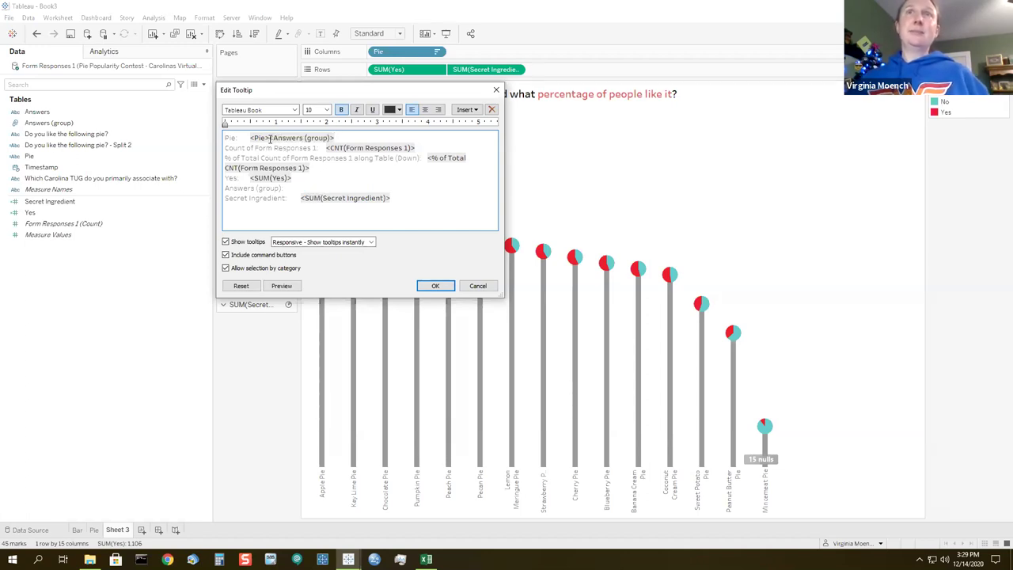
pyautogui.press('Return')
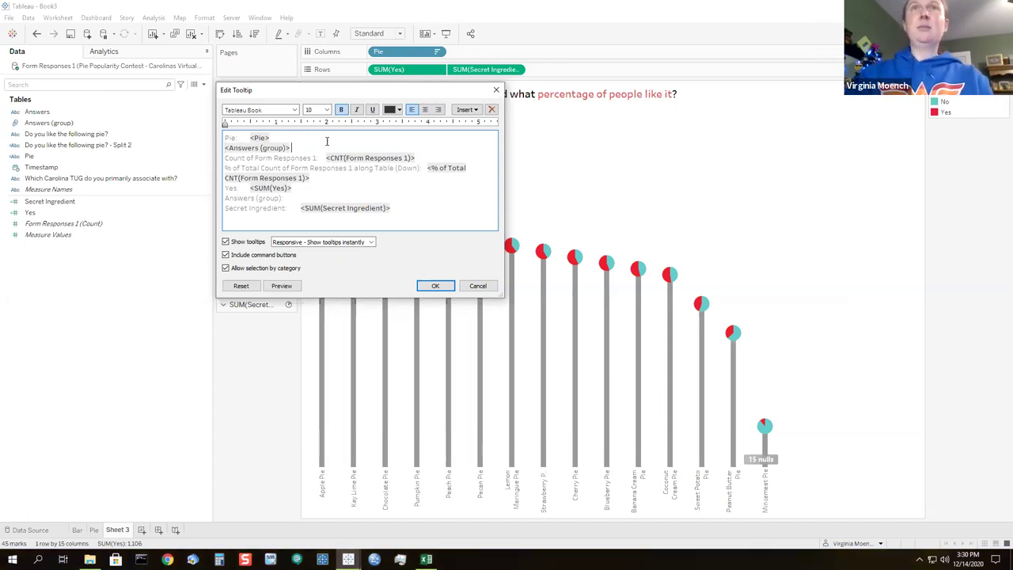
pyautogui.write(':')
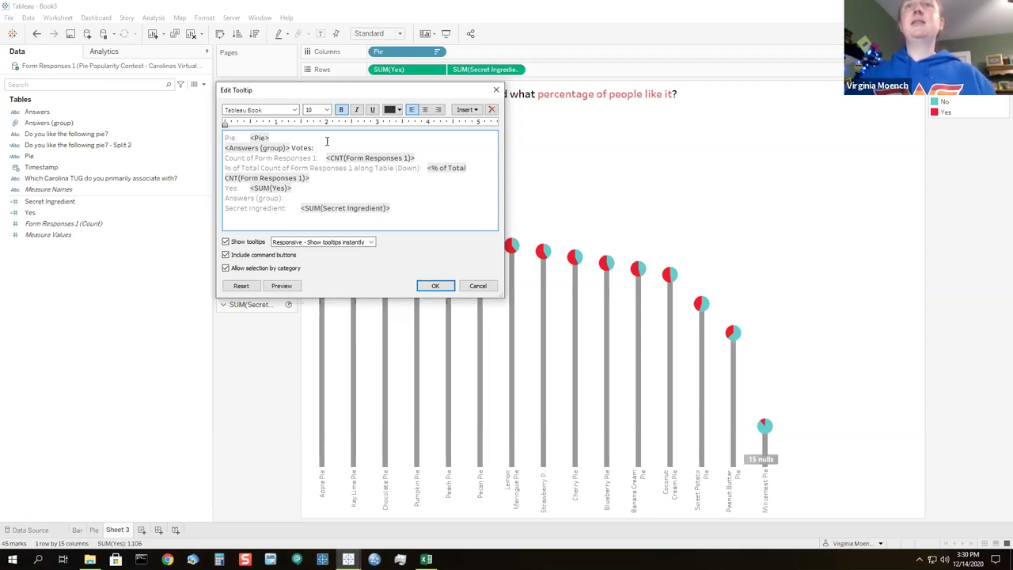
# Complete the Votes line with <CNT(Form Responses 1)> followed by <% of Total CNT(Form Responses 1)> in parentheses
pyautogui.moveTo(326, 158); pyautogui.dragTo(426, 147)
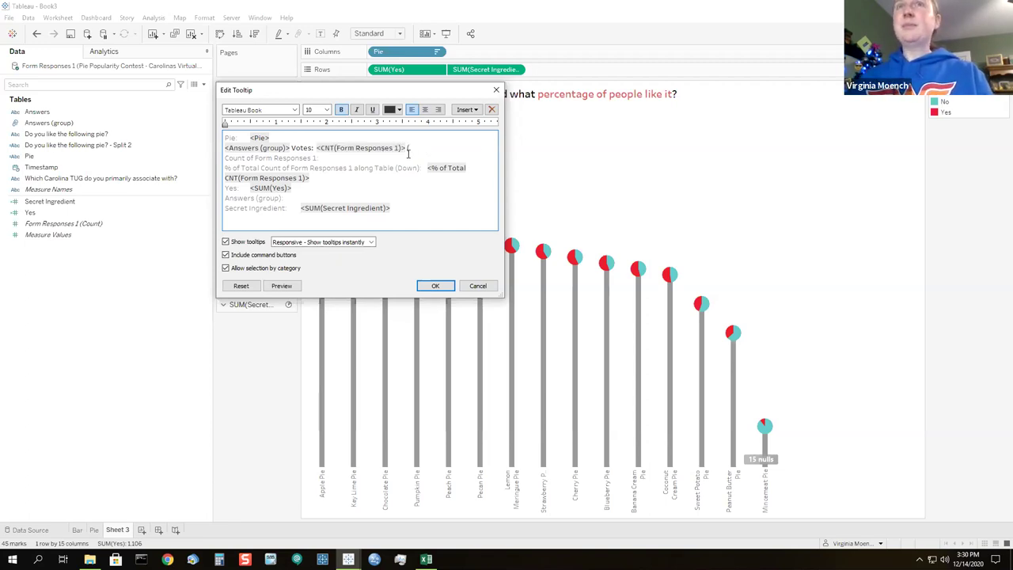
pyautogui.moveTo(428, 168); pyautogui.dragTo(340, 181)
pyautogui.moveTo(440, 169); pyautogui.dragTo(435, 150)
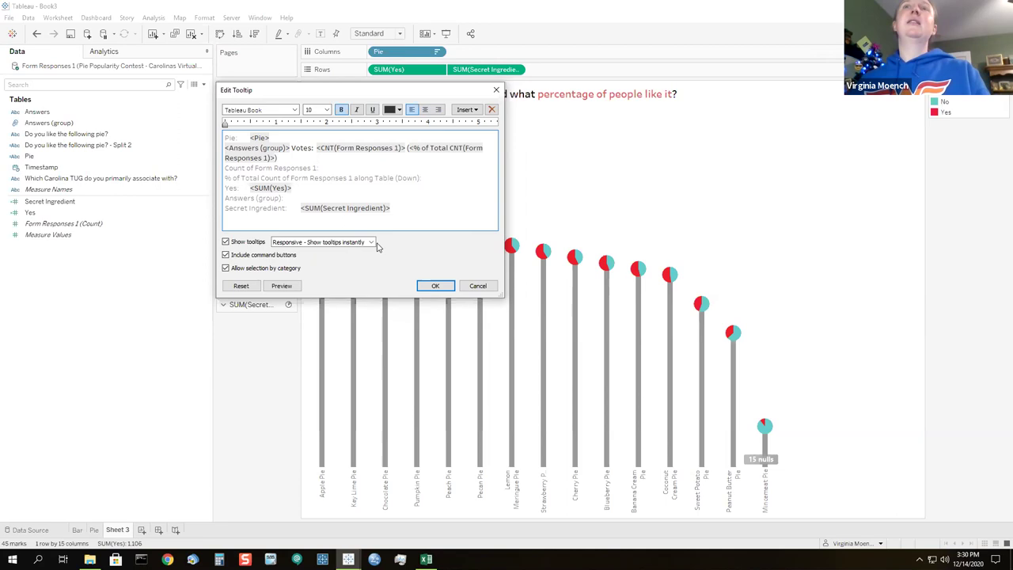
# Delete the leftover tooltip lines below the Votes line and make all remaining tooltip text bold
pyautogui.moveTo(400, 209); pyautogui.dragTo(224, 168)
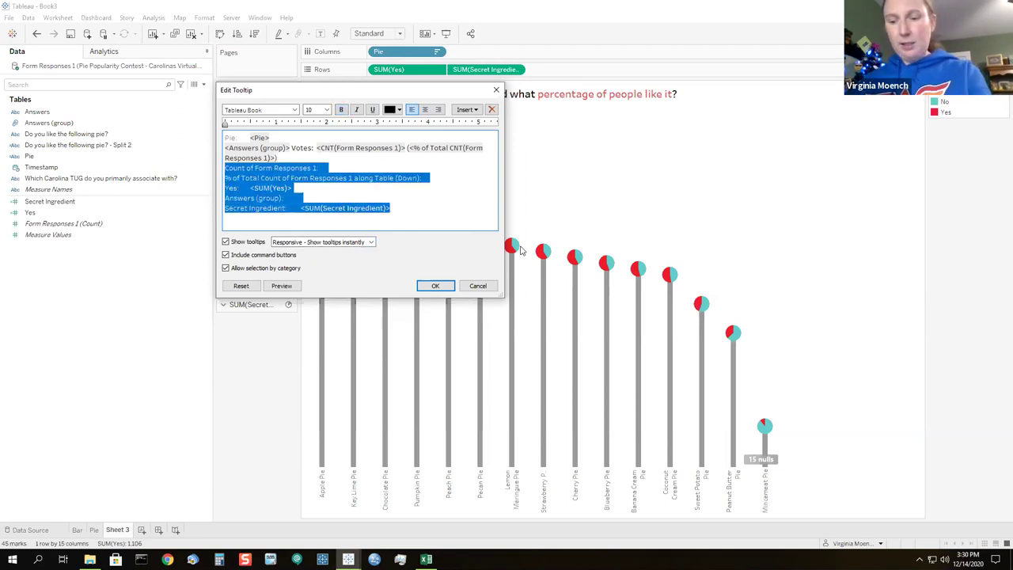
pyautogui.press('Delete')
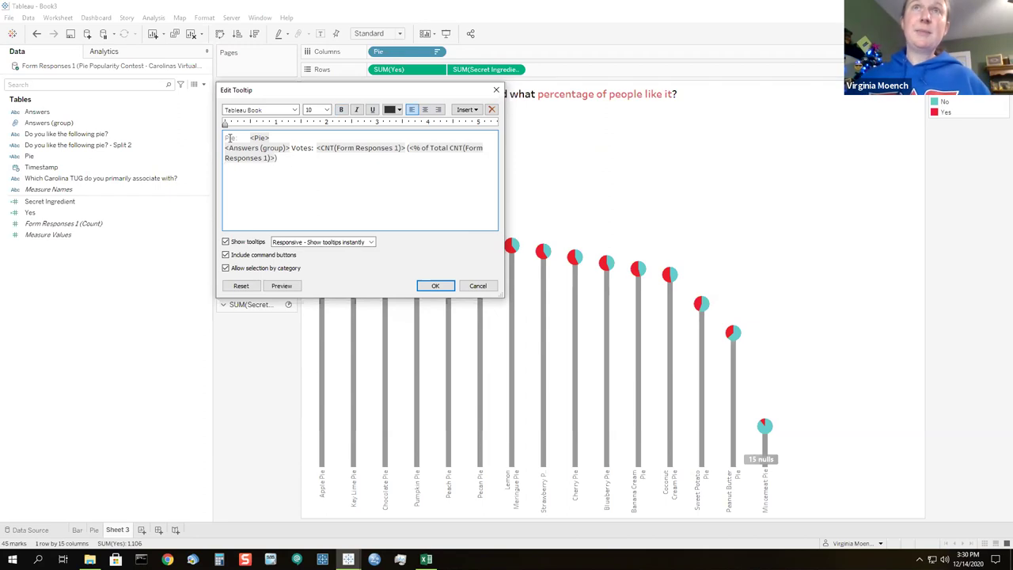
pyautogui.hotkey('ctrl', 'a')
pyautogui.click(340, 110)
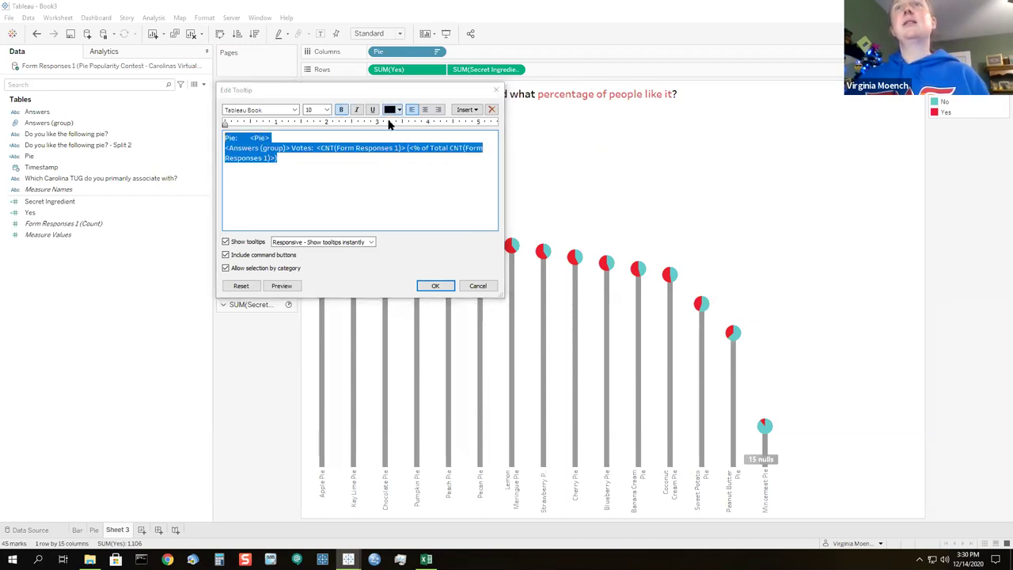
pyautogui.click(435, 286)
pyautogui.moveTo(320, 133)
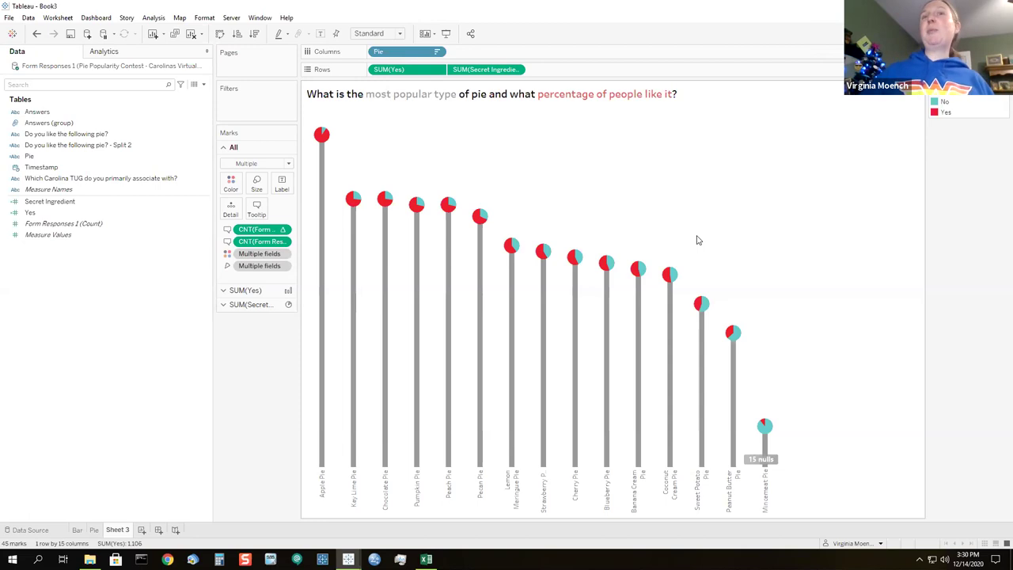
# Add "Which Carolina TUG do you primarily associate with?" to Columns and to the FIXED dimensions of the Secret Ingredient calculation
pyautogui.doubleClick(121, 178)
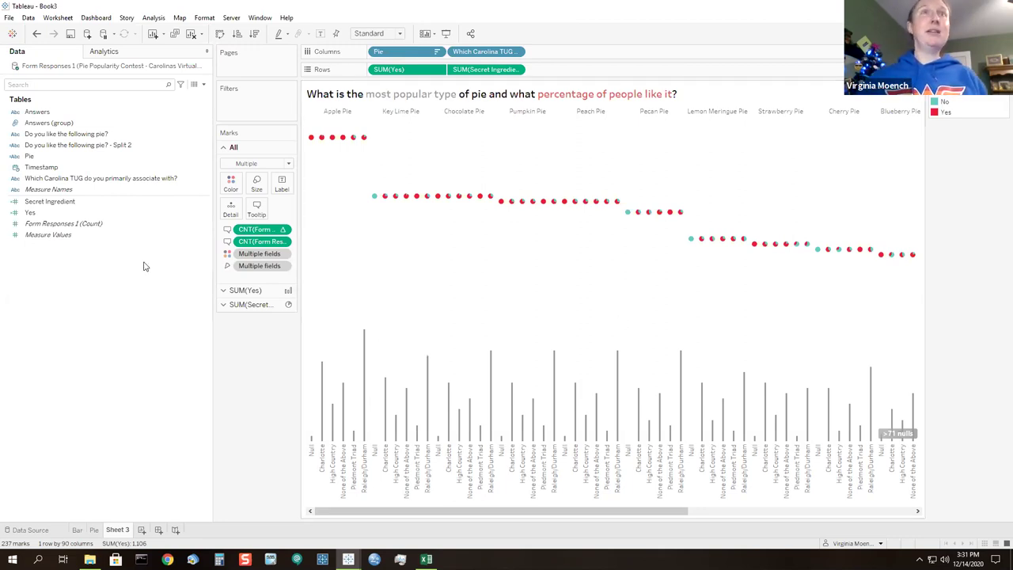
pyautogui.click(76, 202)
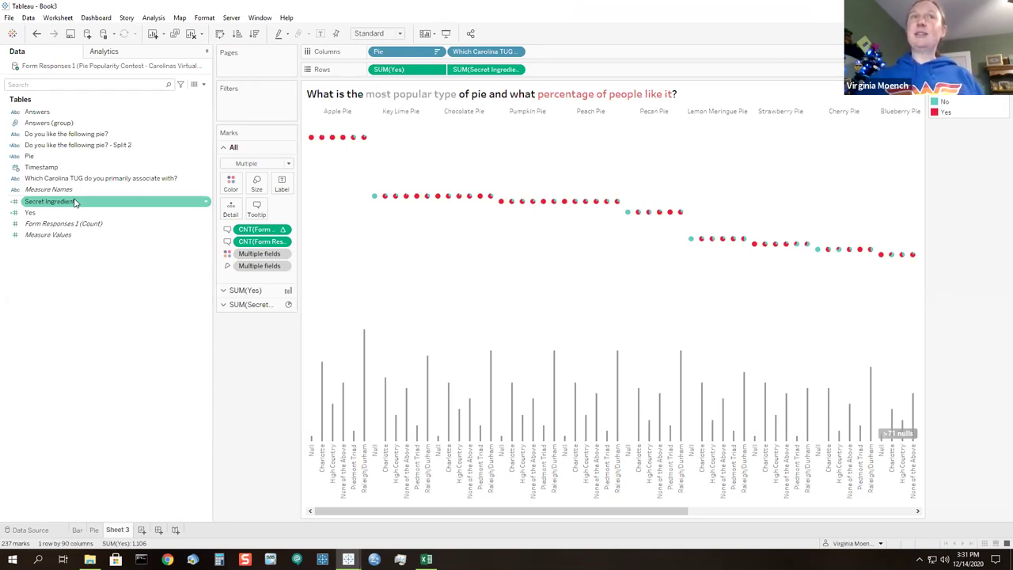
pyautogui.rightClick(76, 202)
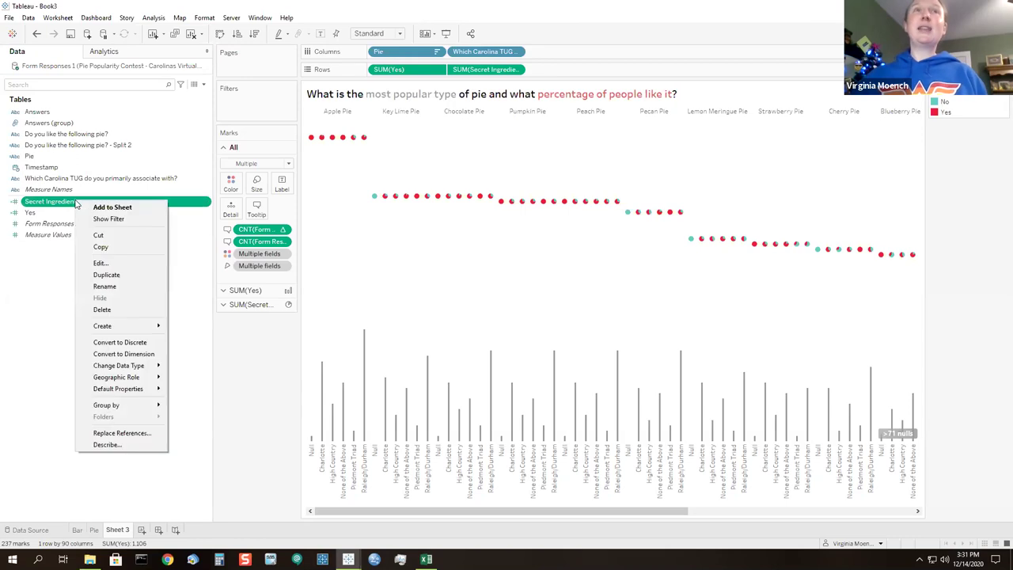
pyautogui.click(101, 263)
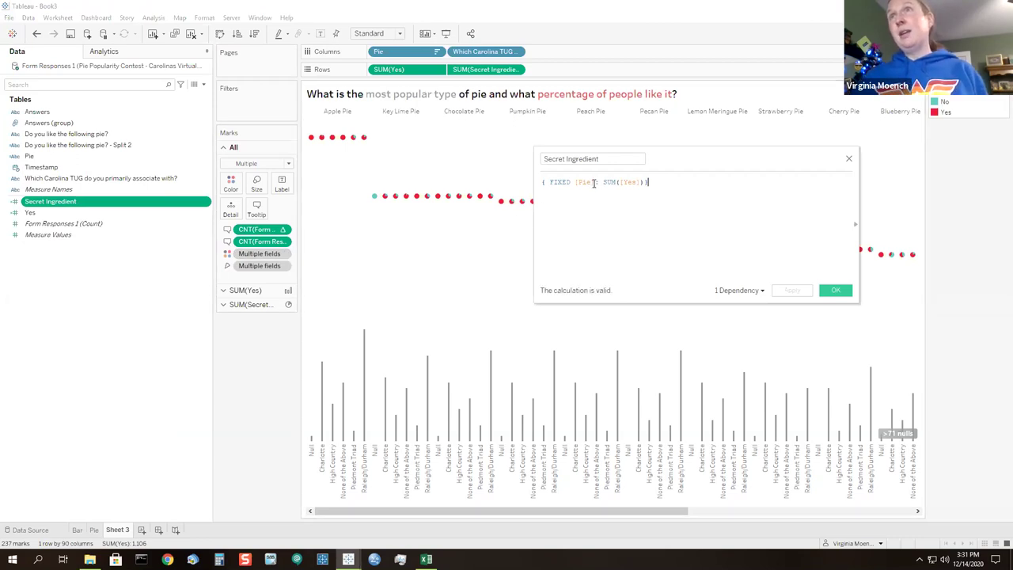
pyautogui.write(', ')
pyautogui.write('tug')
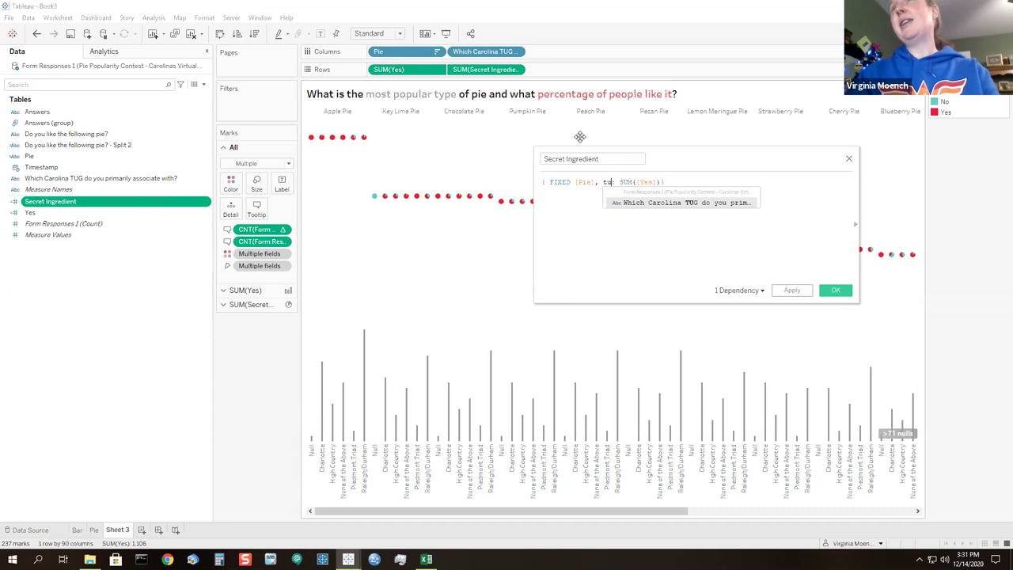
pyautogui.click(663, 203)
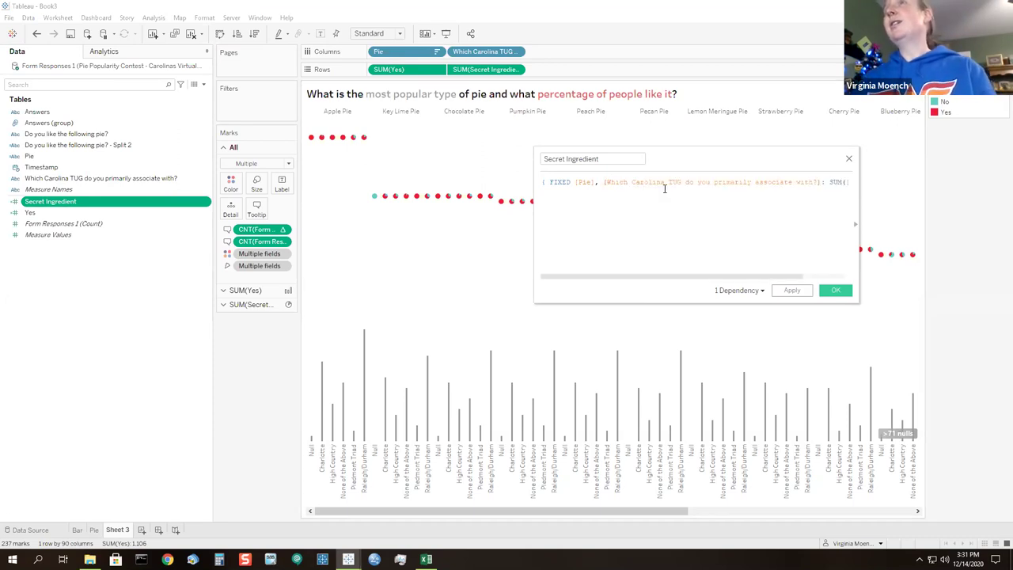
pyautogui.click(835, 292)
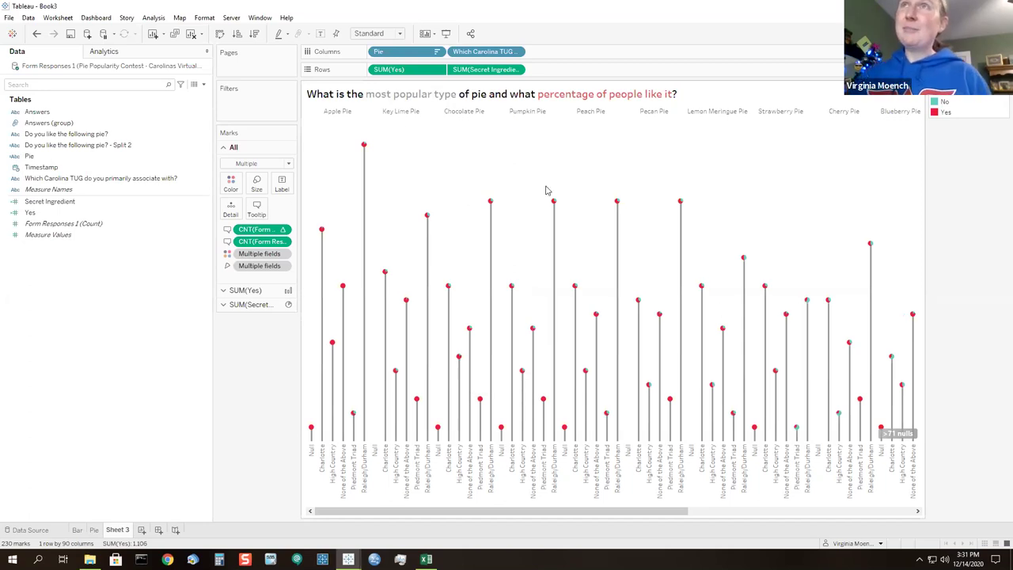
# Reorder Columns so Pie comes after the Carolina TUG field, and inspect the sorted pie bars for each TUG
pyautogui.moveTo(363, 147)
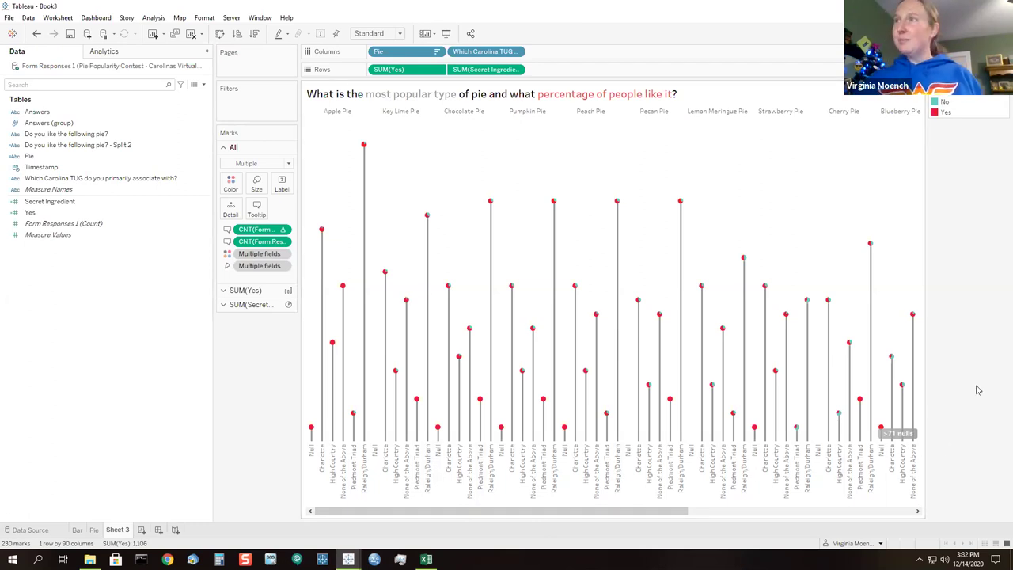
pyautogui.moveTo(398, 59); pyautogui.dragTo(573, 60)
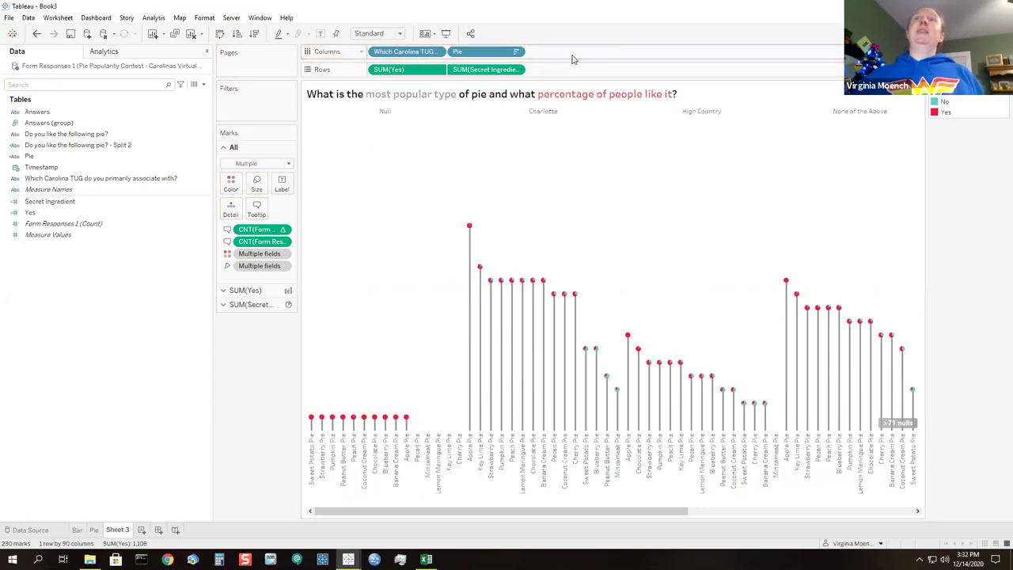
pyautogui.moveTo(469, 229)
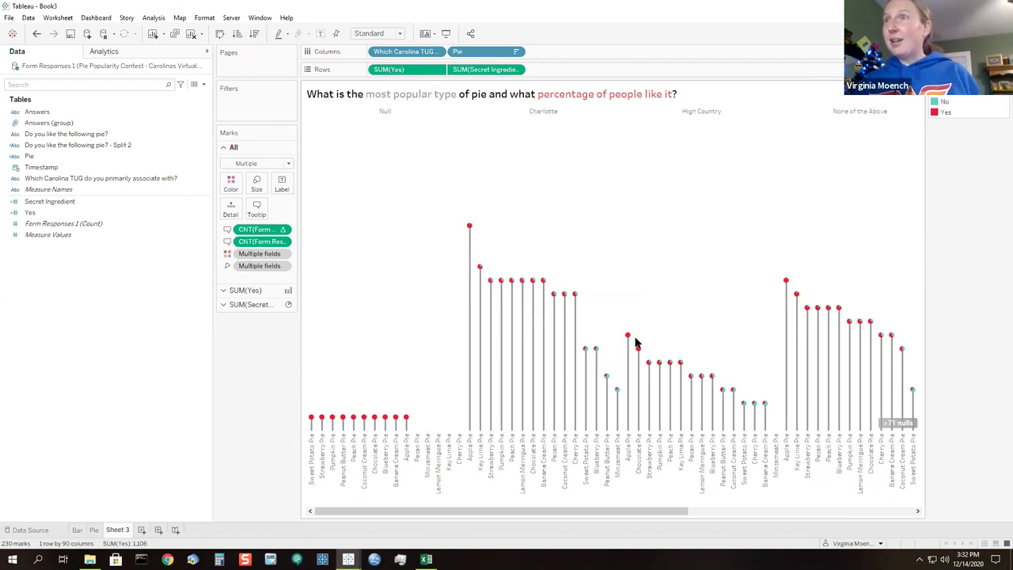
pyautogui.moveTo(788, 286)
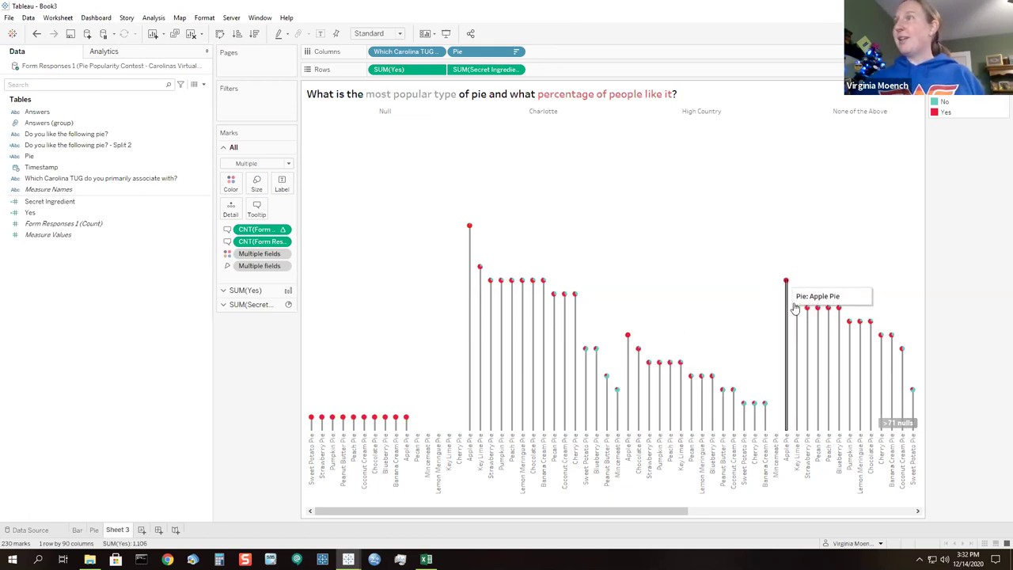
pyautogui.moveTo(655, 513); pyautogui.dragTo(914, 504)
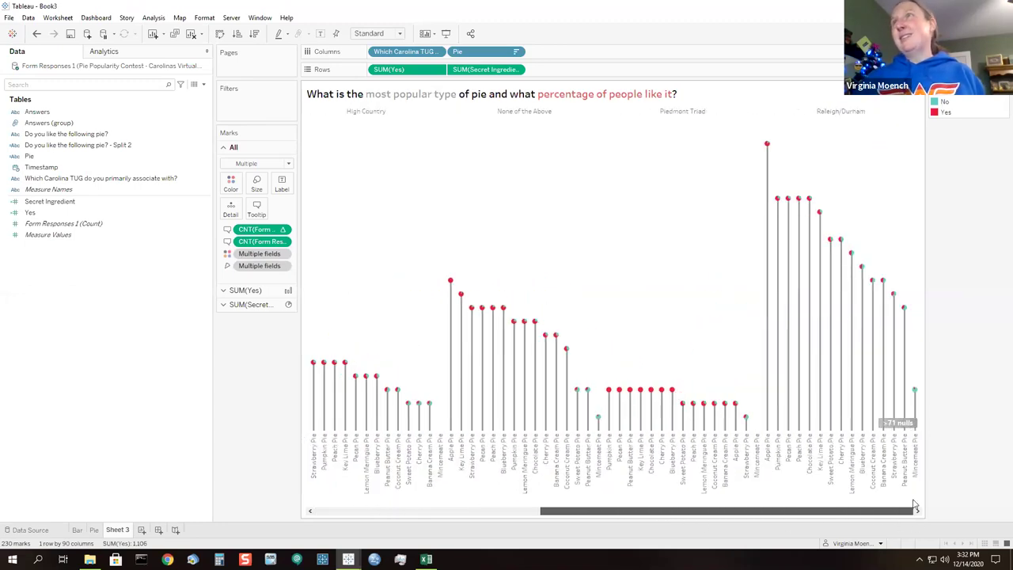
pyautogui.moveTo(764, 154)
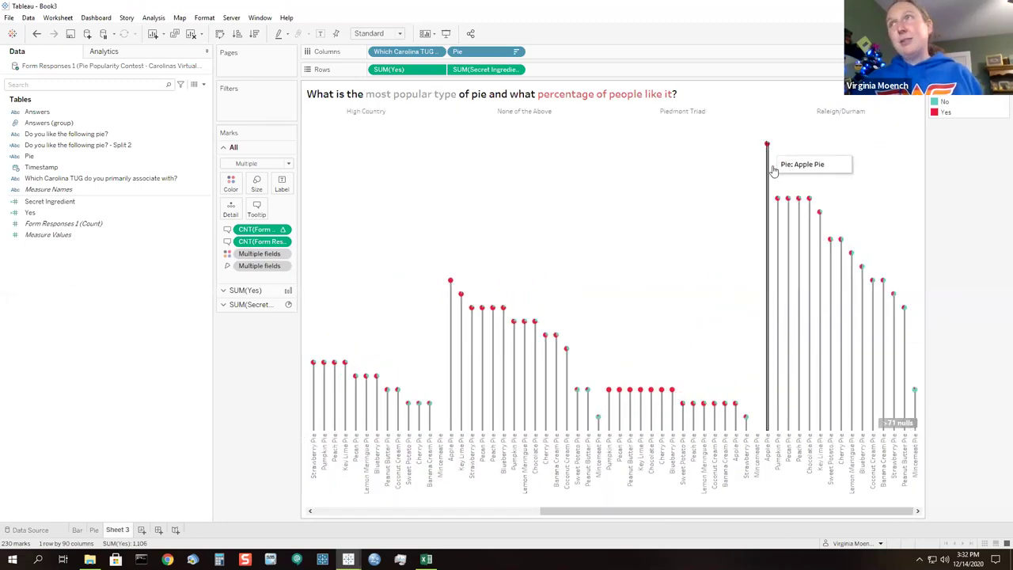
pyautogui.moveTo(778, 200)
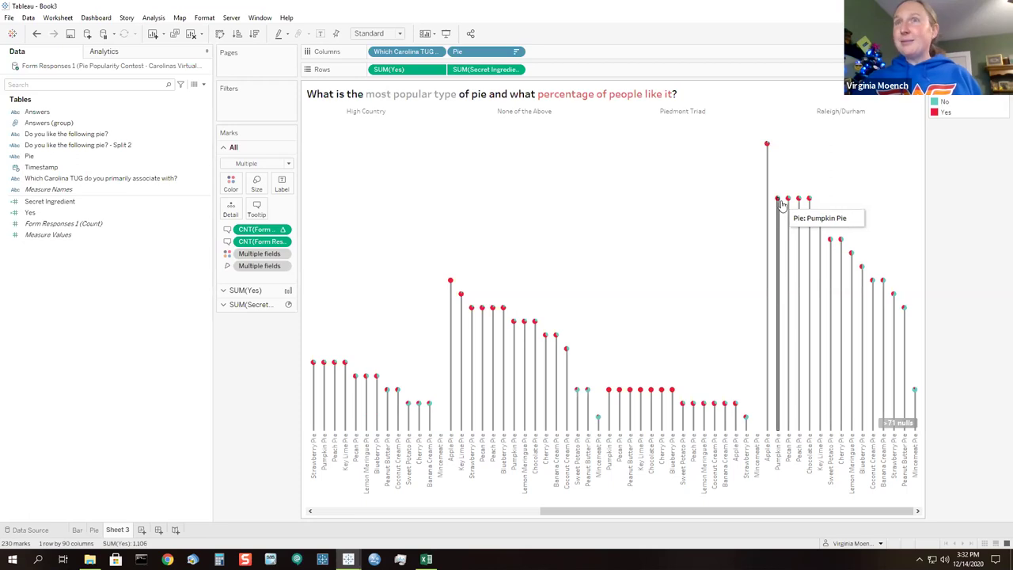
pyautogui.moveTo(711, 513); pyautogui.dragTo(486, 512)
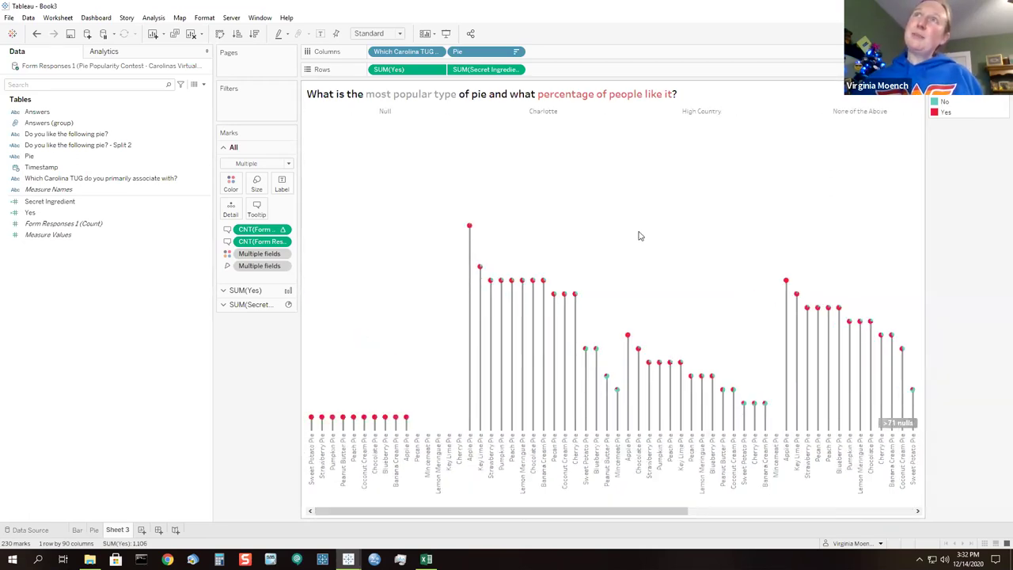
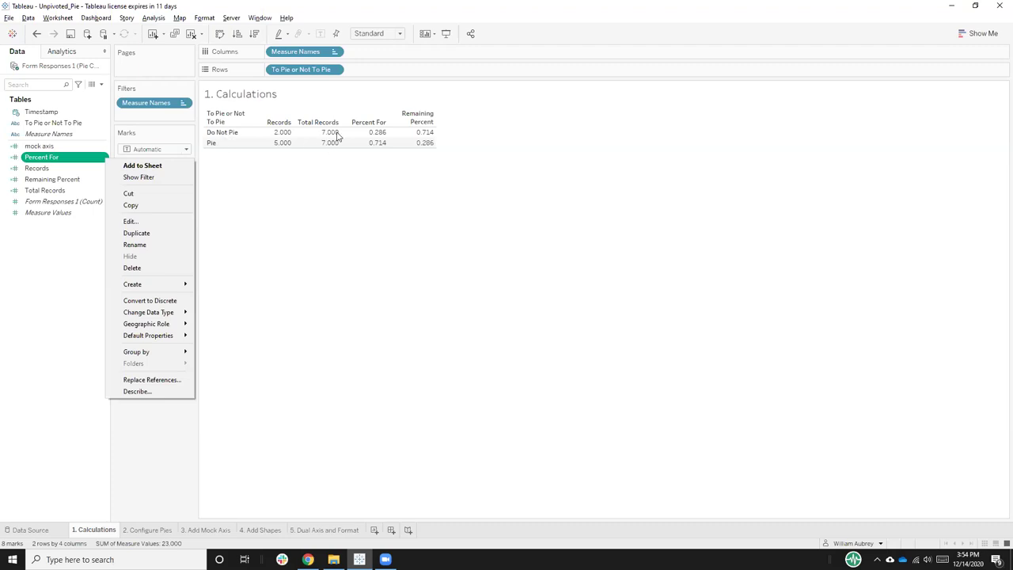
# Examine the Percent For formula in the Unpivoted_Pie workbook against its values in the calculations table, leaving it unchanged
pyautogui.click(133, 222)
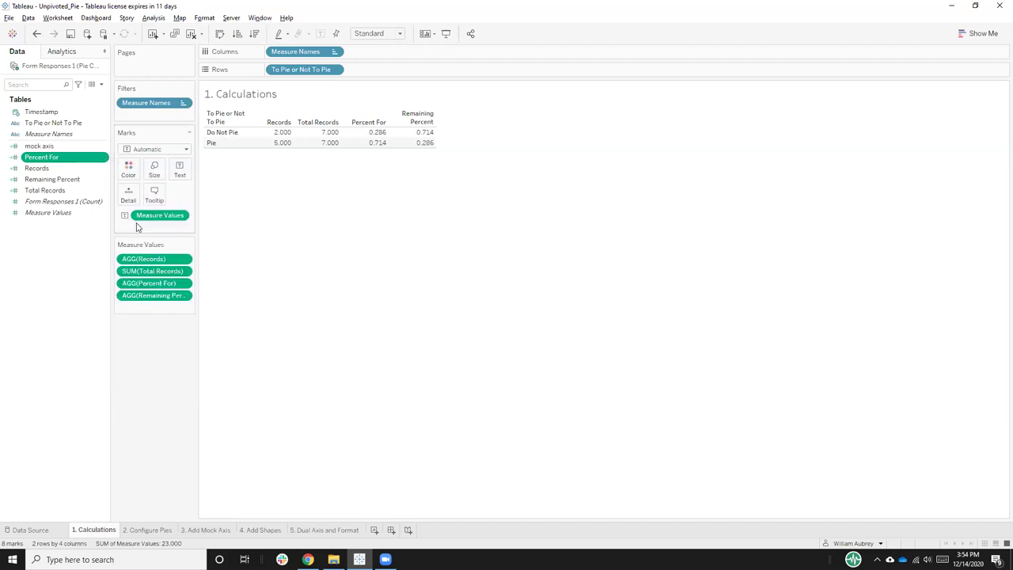
pyautogui.moveTo(353, 230); pyautogui.dragTo(314, 230)
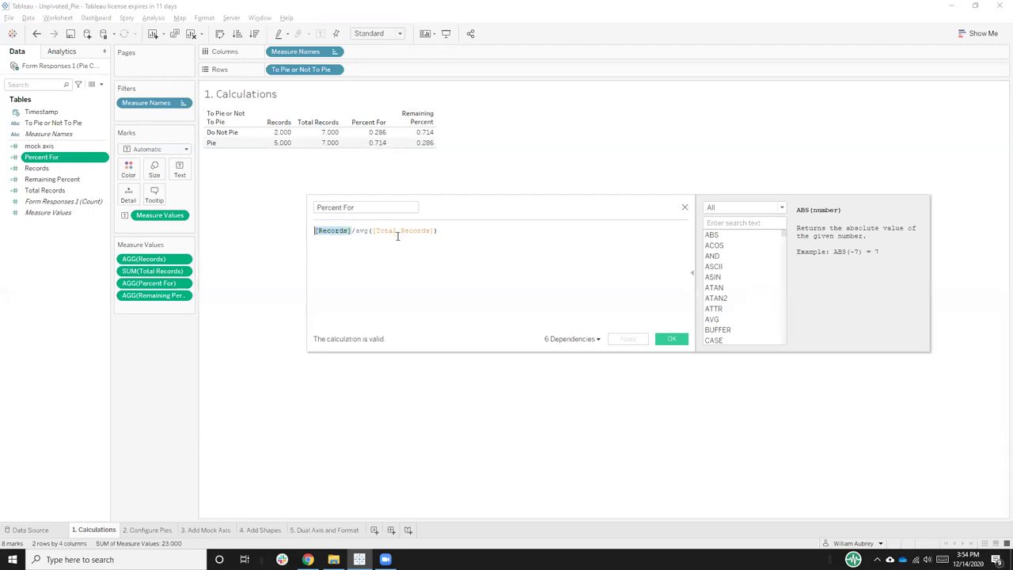
pyautogui.moveTo(438, 230); pyautogui.dragTo(364, 231)
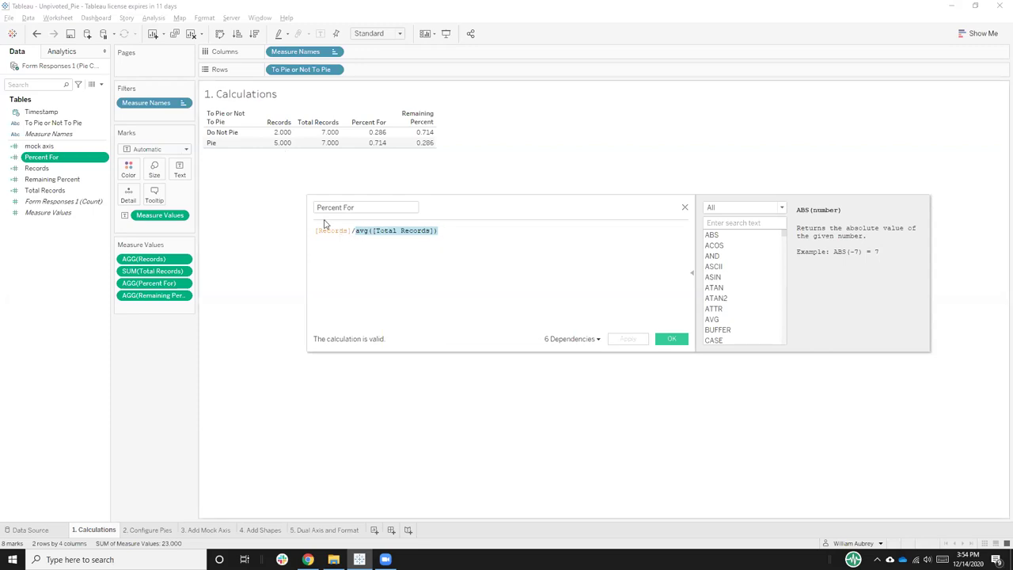
pyautogui.moveTo(372, 133)
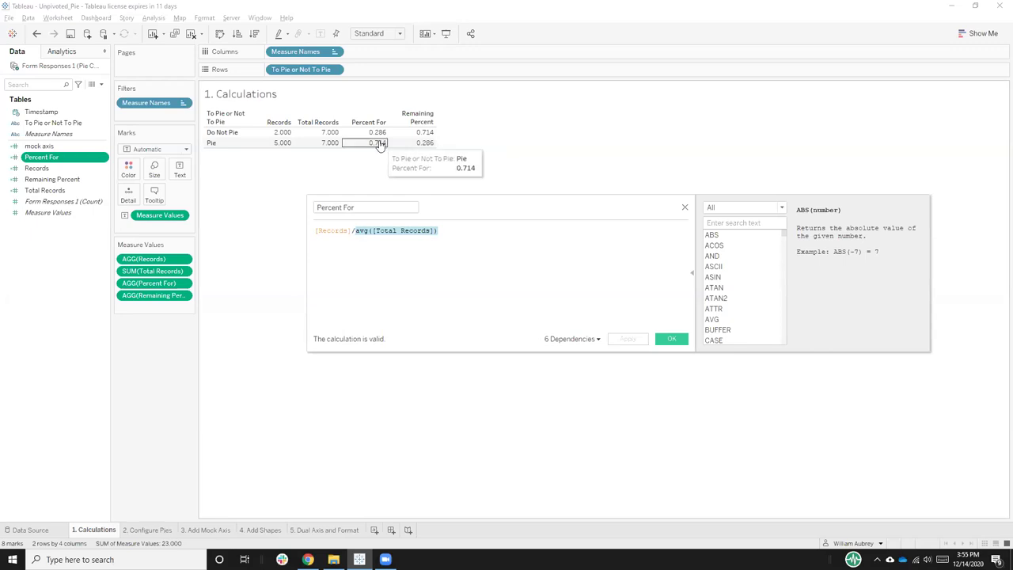
pyautogui.click(685, 209)
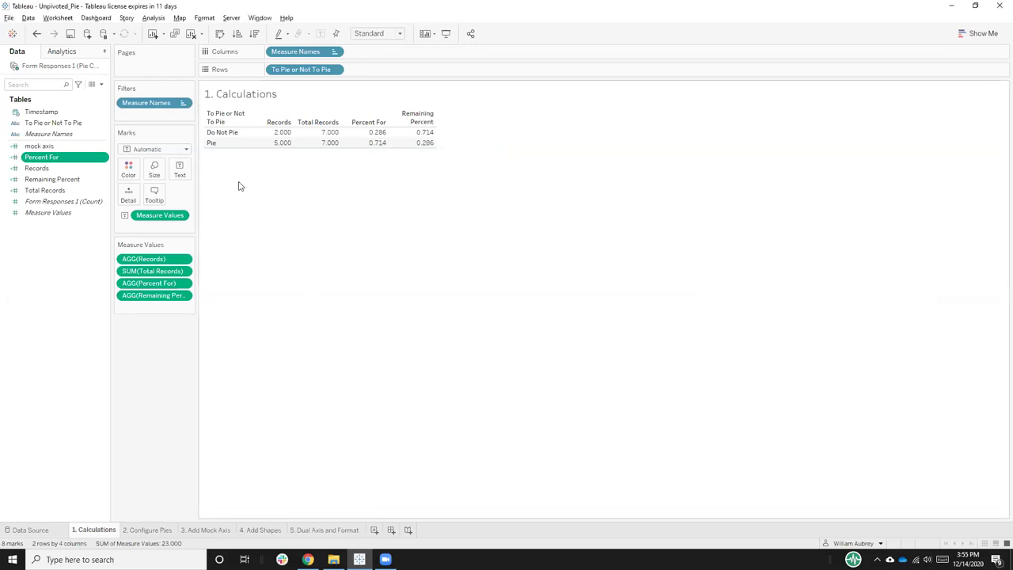
# Examine the Remaining Percent formula against its values in the calculations table, leaving it unchanged
pyautogui.rightClick(101, 183)
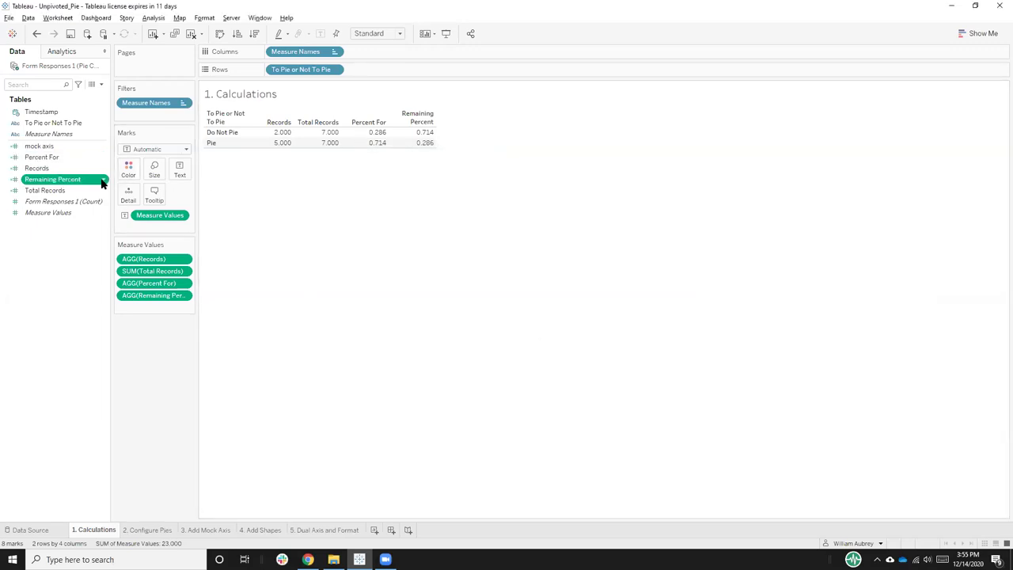
pyautogui.click(135, 242)
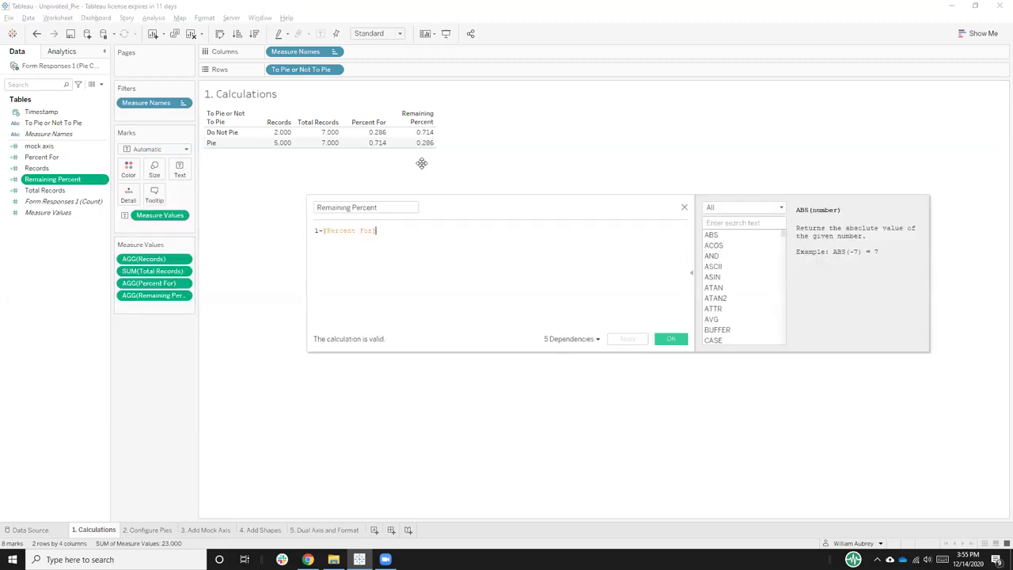
pyautogui.moveTo(428, 143)
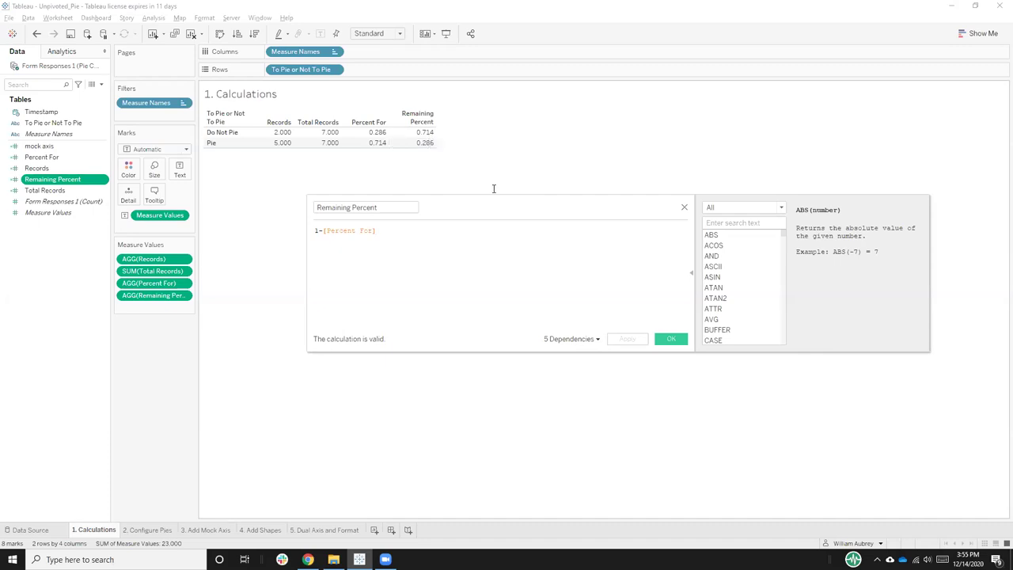
pyautogui.click(682, 209)
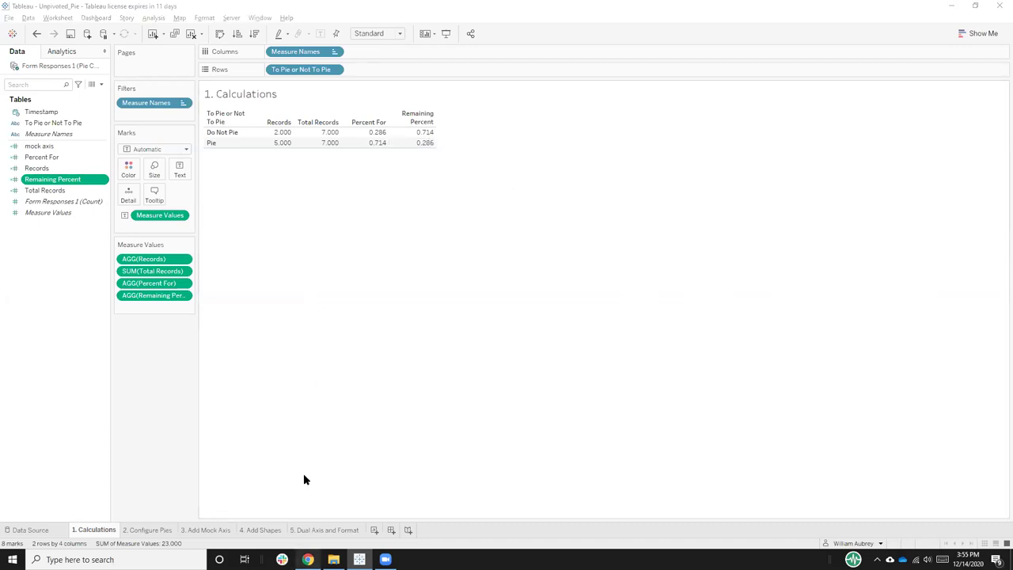
# Switch to Google Slides in Chrome to review the desired data shape on the Problem Statement slide, and return to Tableau
pyautogui.click(307, 559)
pyautogui.click(80, 204)
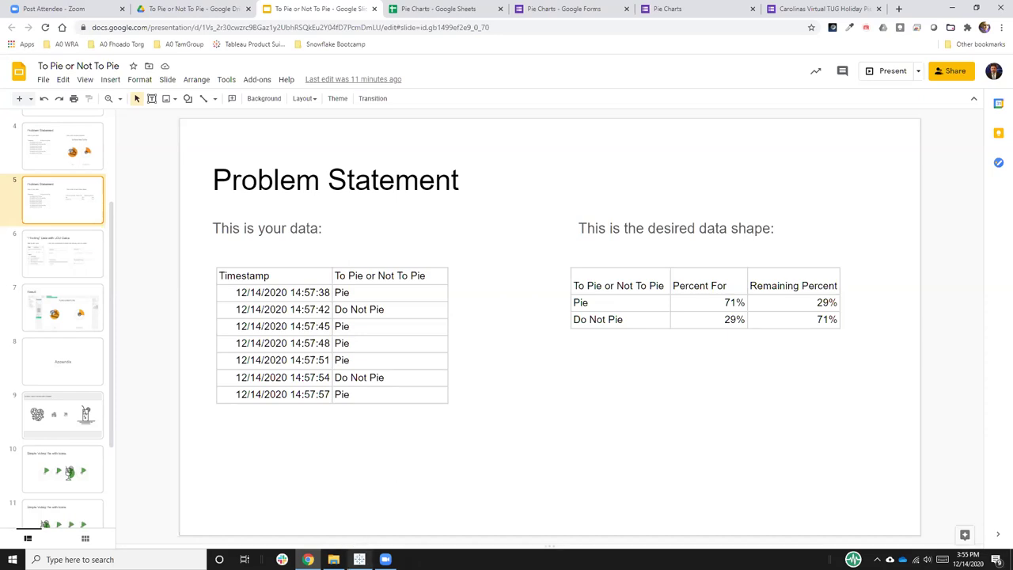
pyautogui.click(359, 559)
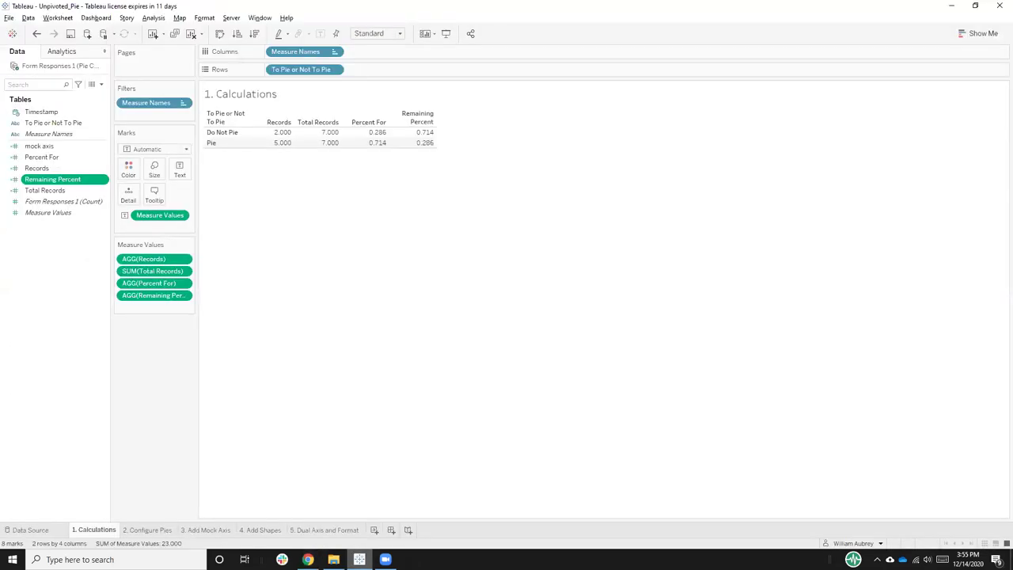
# Open the 2. Configure Pies worksheet and widen the shelf and marks area to make the field names readable
pyautogui.click(149, 529)
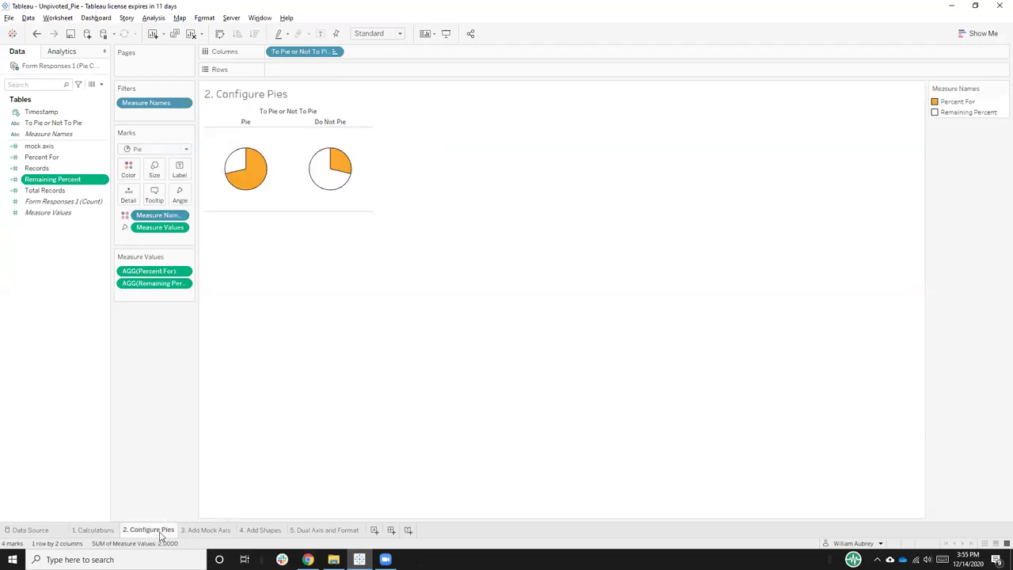
pyautogui.moveTo(163, 533)
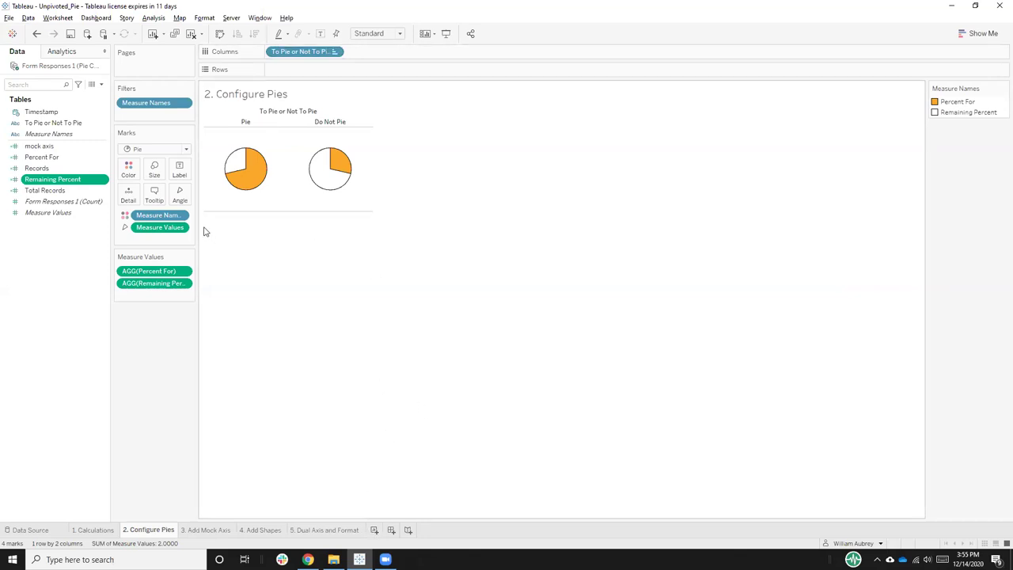
pyautogui.moveTo(199, 242); pyautogui.dragTo(249, 242)
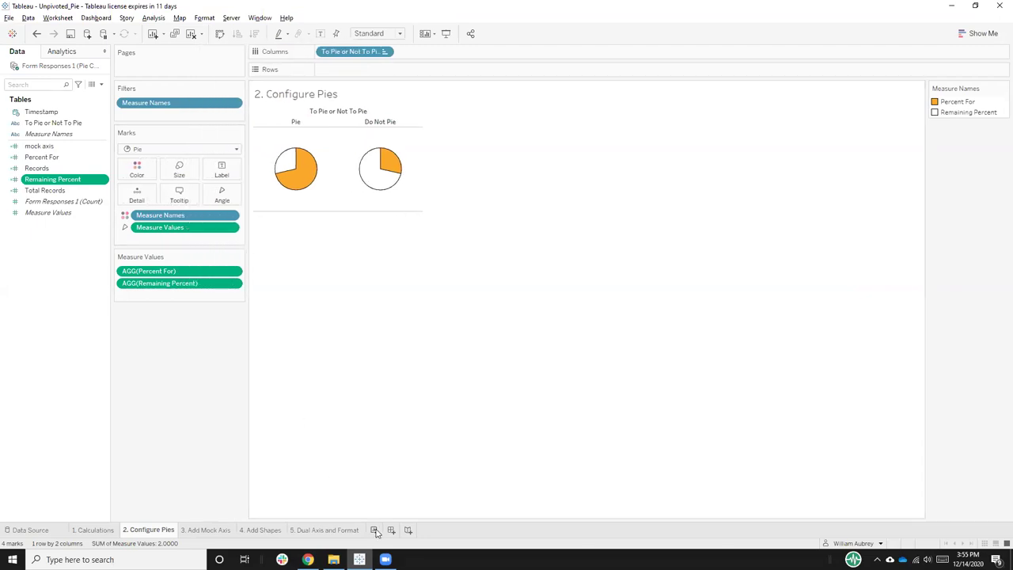
# Create a new worksheet with To Pie or Not To Pie on Columns and place Pie before Do Not Pie, checking against 2. Configure Pies
pyautogui.click(374, 530)
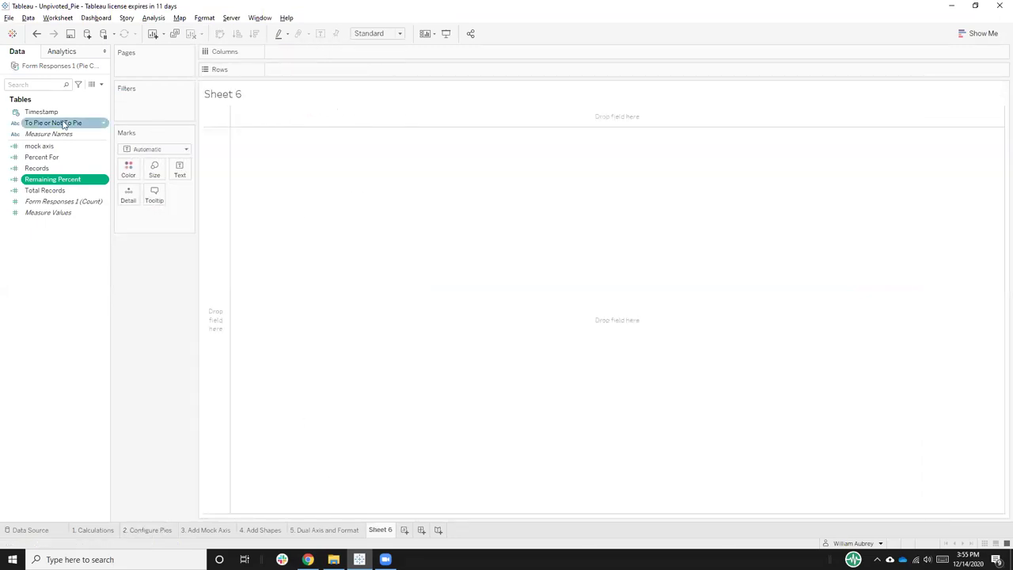
pyautogui.moveTo(55, 123); pyautogui.dragTo(327, 55)
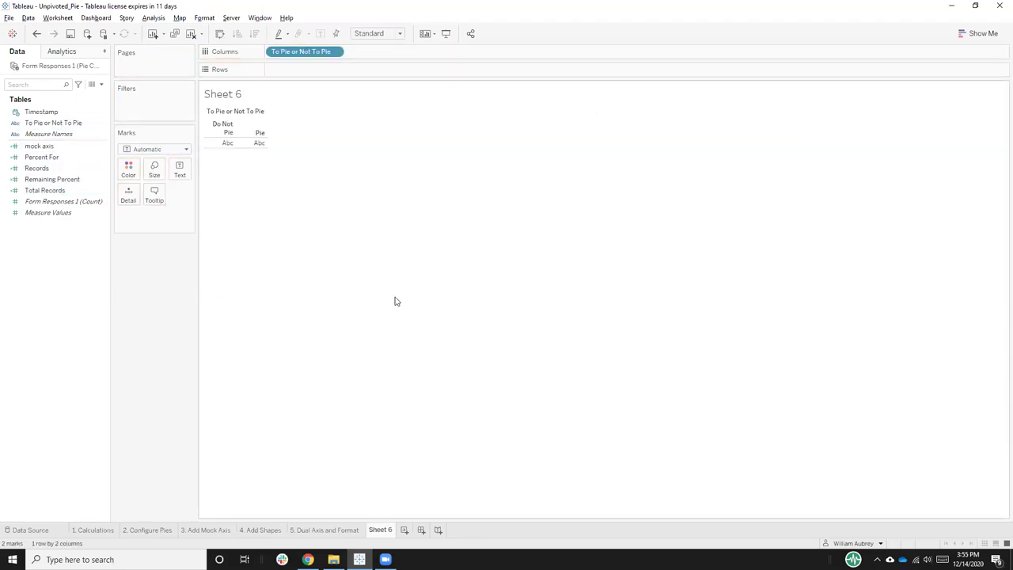
pyautogui.moveTo(259, 133); pyautogui.dragTo(212, 135)
pyautogui.click(147, 530)
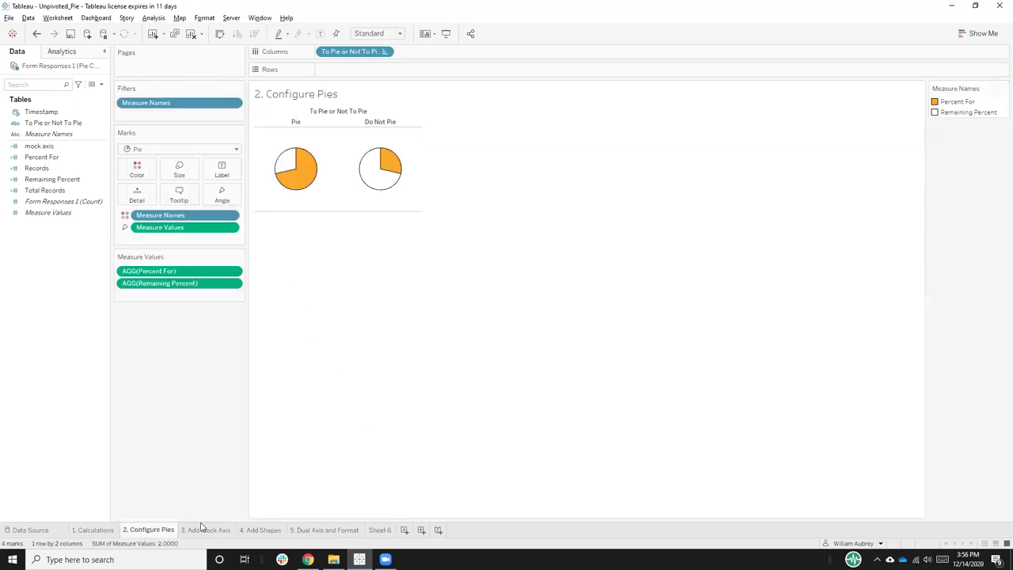
pyautogui.click(380, 530)
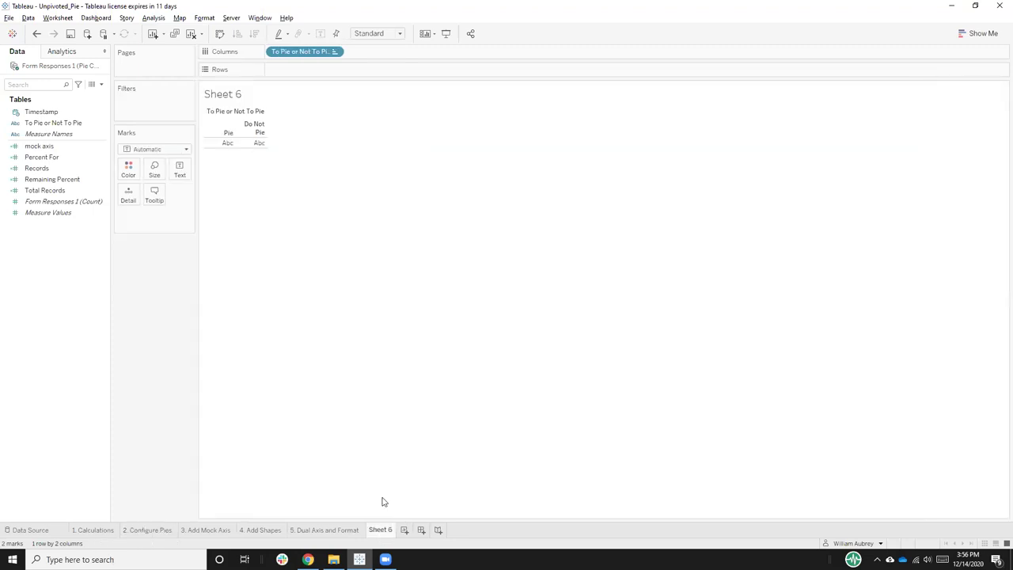
# Build pie marks on the new sheet with Measure Names on Color and Measure Values on Angle
pyautogui.moveTo(61, 134); pyautogui.dragTo(136, 171)
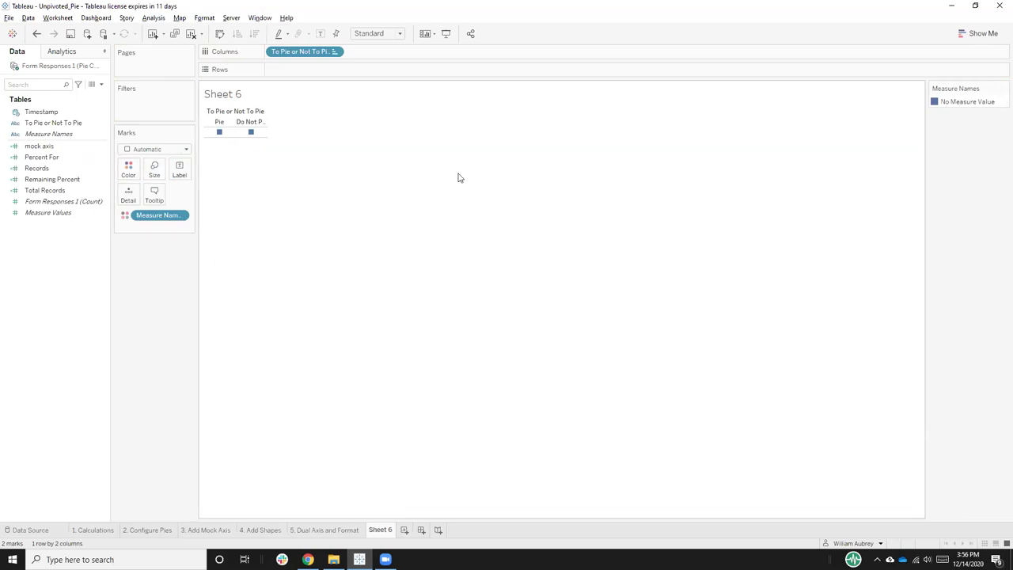
pyautogui.click(187, 151)
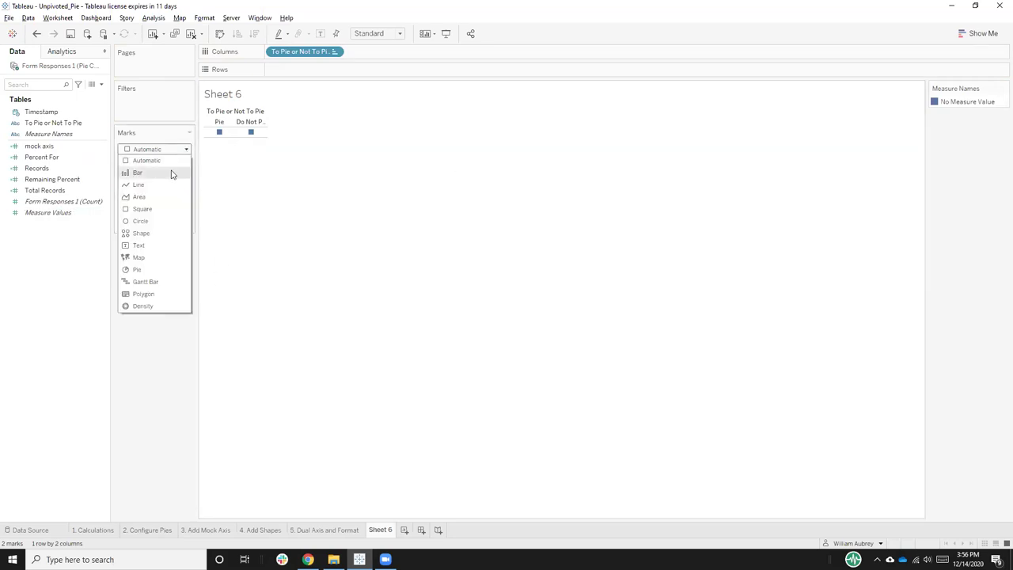
pyautogui.click(140, 269)
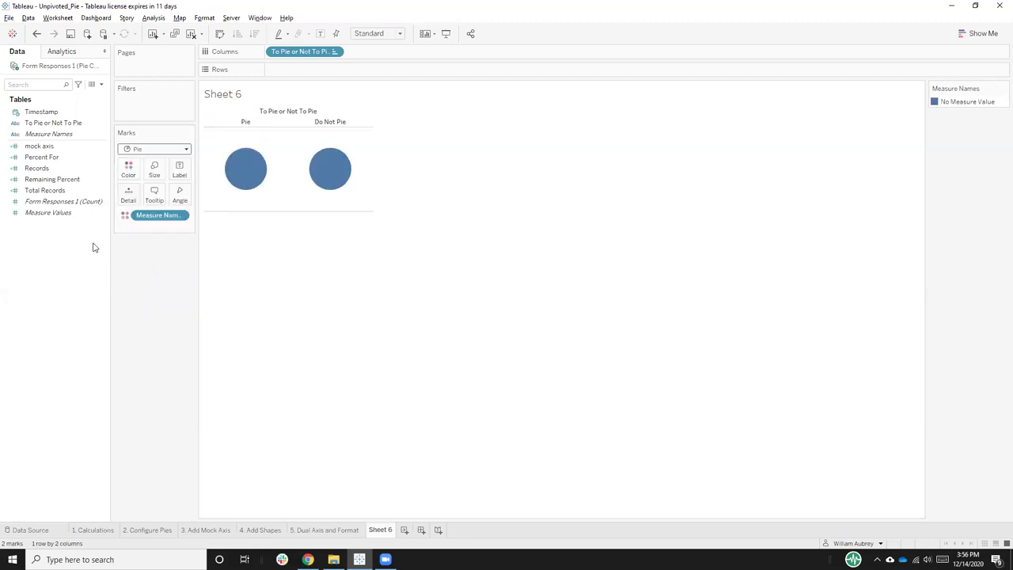
pyautogui.moveTo(84, 220); pyautogui.dragTo(180, 198)
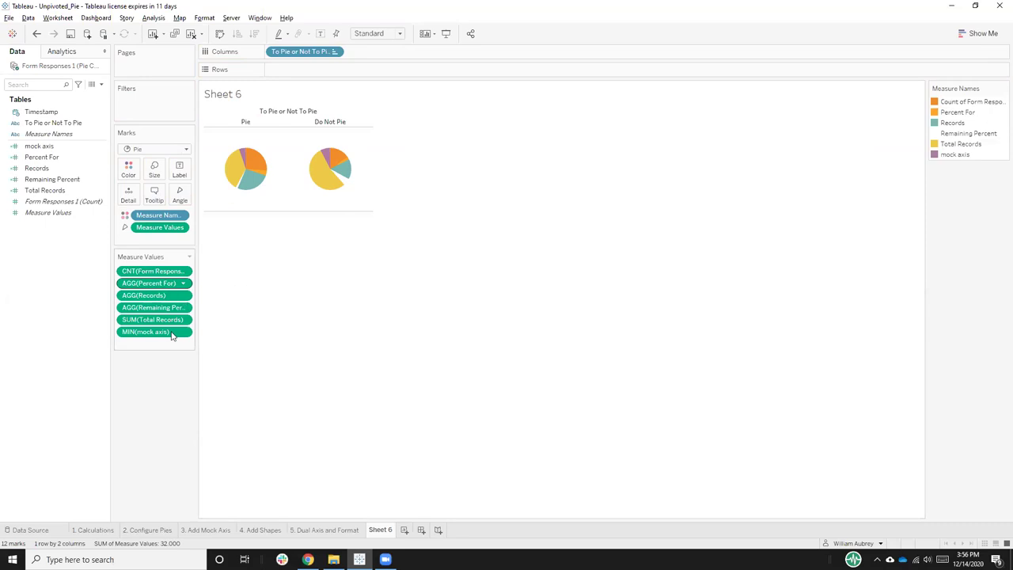
# Remove all measures from Measure Values except Percent For and Remaining Percent
pyautogui.moveTo(158, 337); pyautogui.dragTo(151, 396)
pyautogui.moveTo(153, 321); pyautogui.dragTo(160, 383)
pyautogui.moveTo(162, 273); pyautogui.dragTo(169, 380)
pyautogui.moveTo(154, 283); pyautogui.dragTo(156, 367)
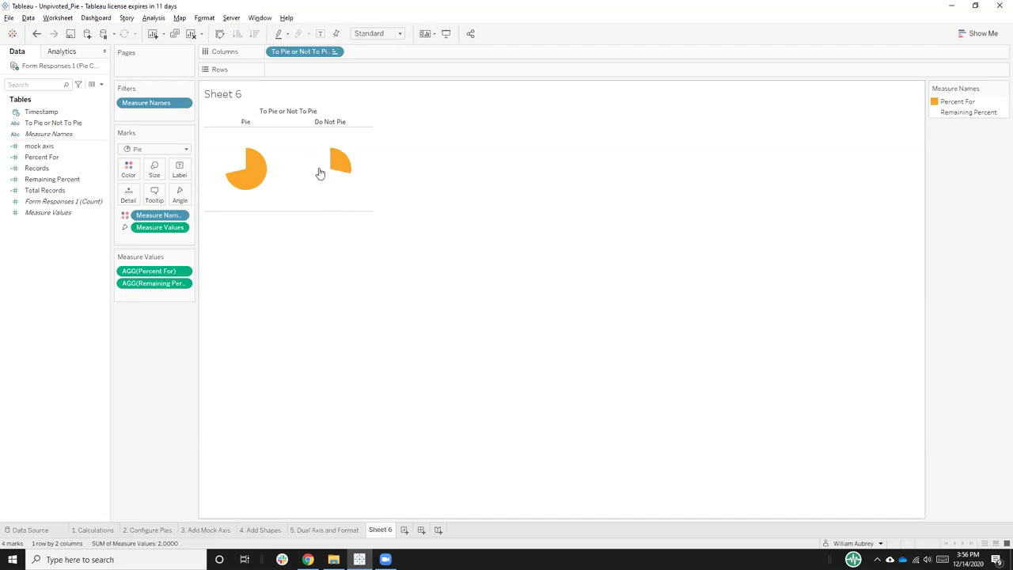
# Give the pie marks a black border
pyautogui.click(129, 168)
pyautogui.click(178, 252)
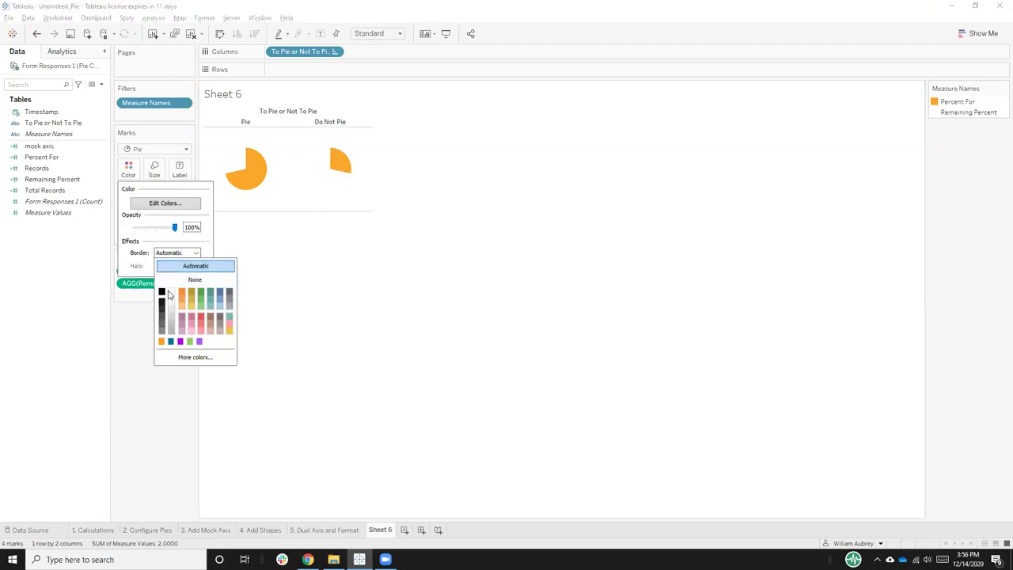
pyautogui.click(162, 292)
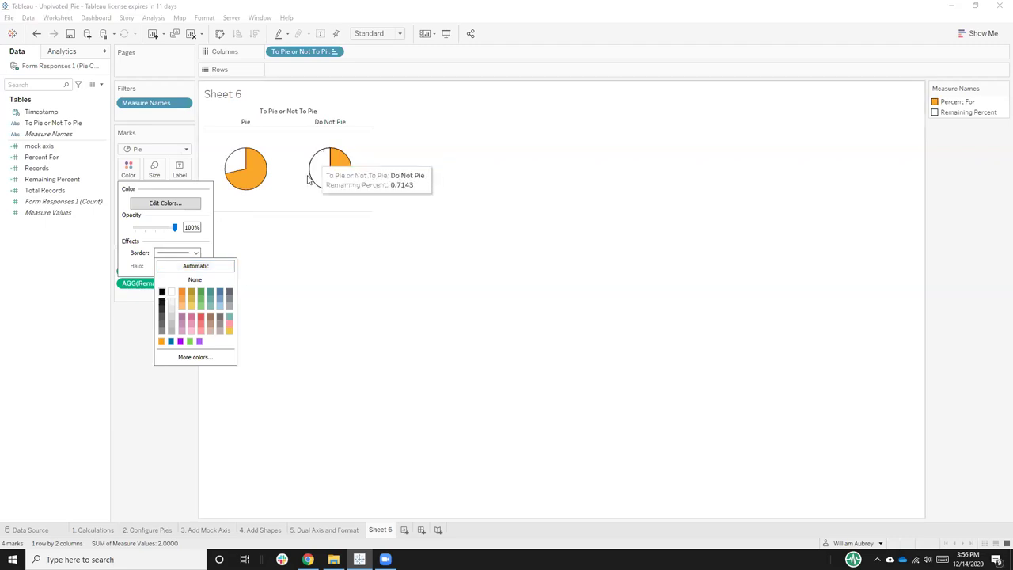
pyautogui.moveTo(339, 159)
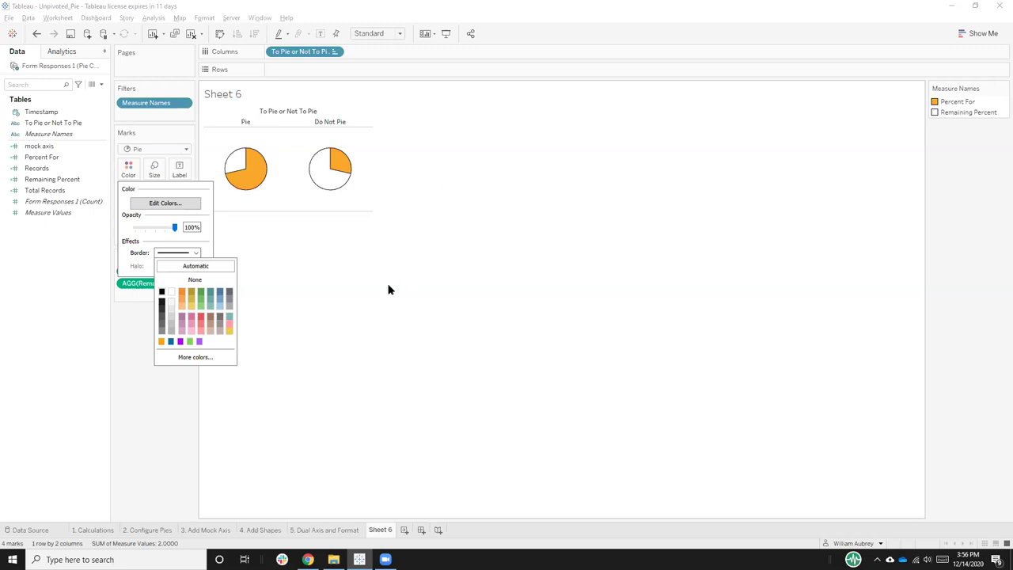
pyautogui.click(416, 277)
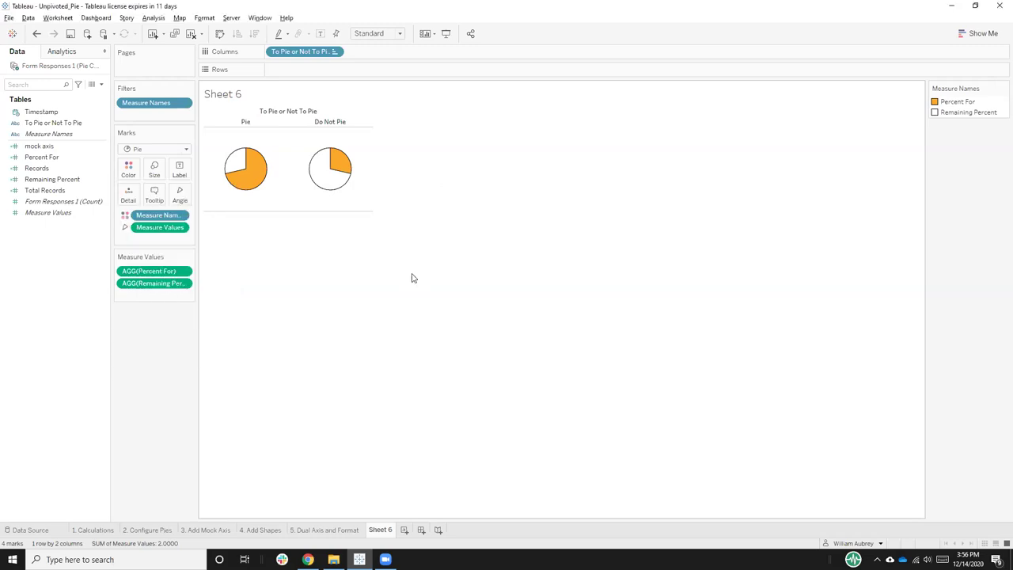
# Compare the rebuilt pies on Sheet 6 with the 2. Configure Pies worksheet and inspect the slices' tooltips
pyautogui.click(150, 530)
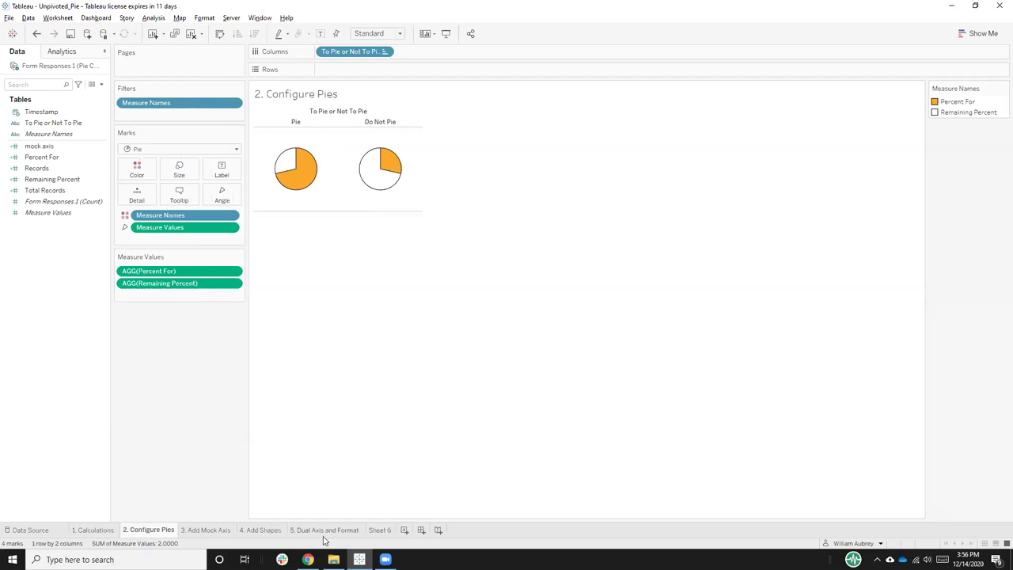
pyautogui.click(380, 530)
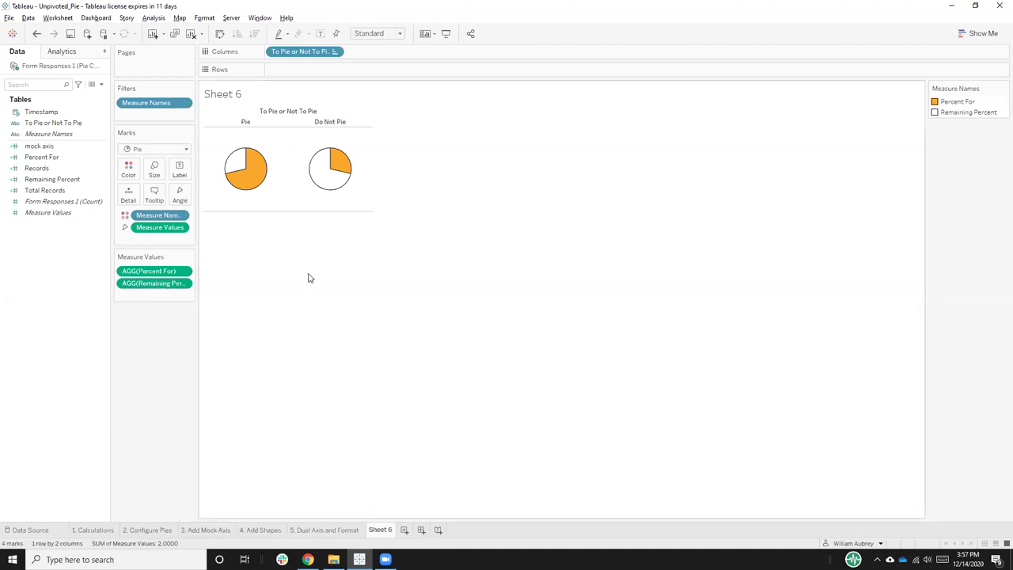
pyautogui.moveTo(333, 174)
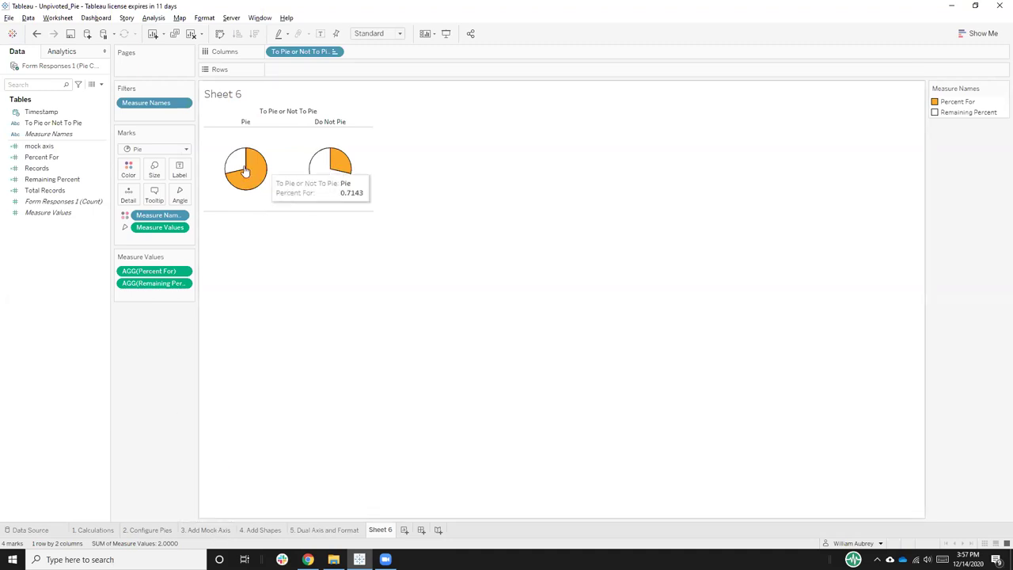
pyautogui.moveTo(246, 151)
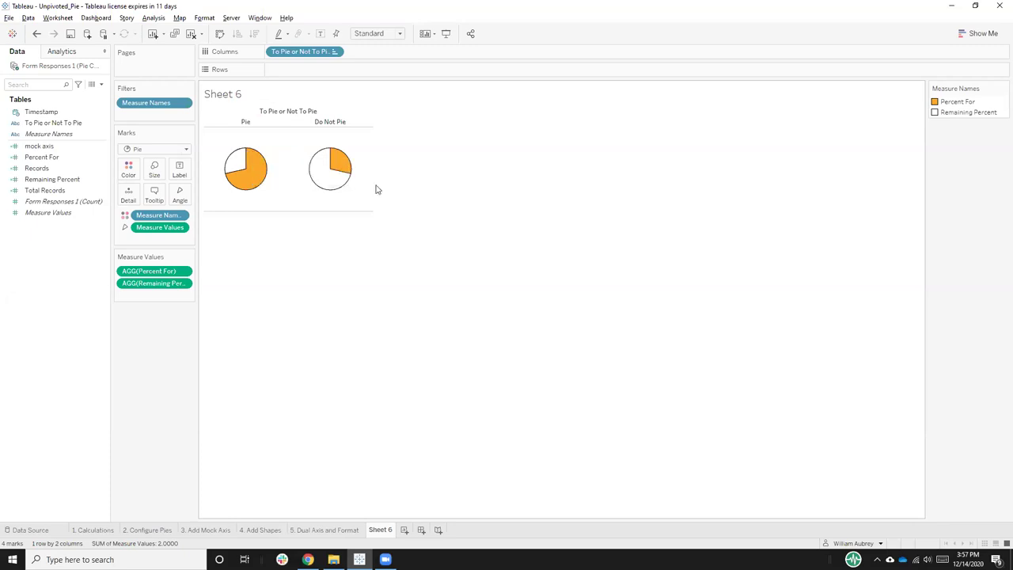
# Examine the mock axis calculation on the 3. Add Mock Axis worksheet, leaving its formula unchanged
pyautogui.click(209, 530)
pyautogui.rightClick(104, 149)
pyautogui.click(130, 207)
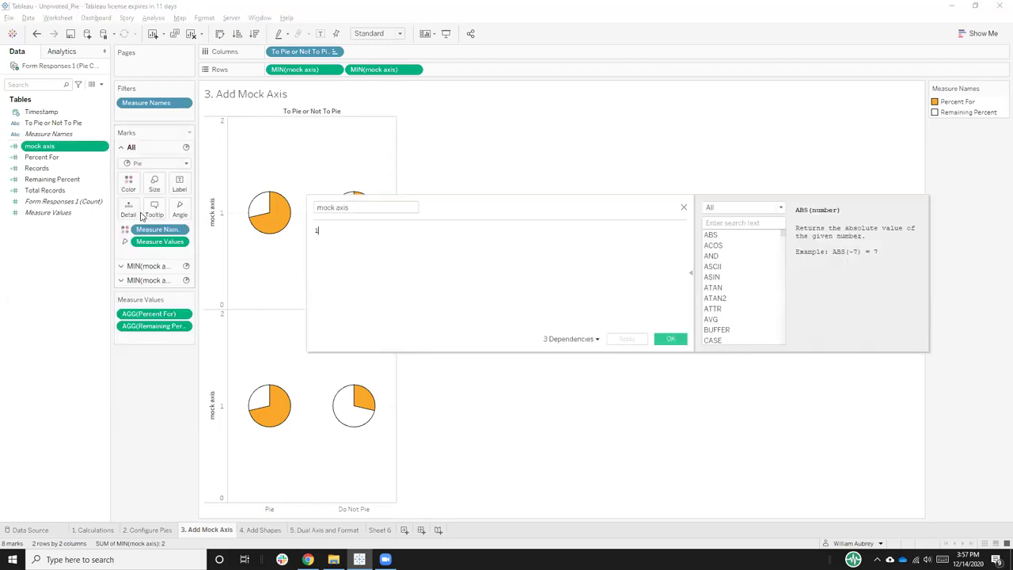
pyautogui.click(678, 344)
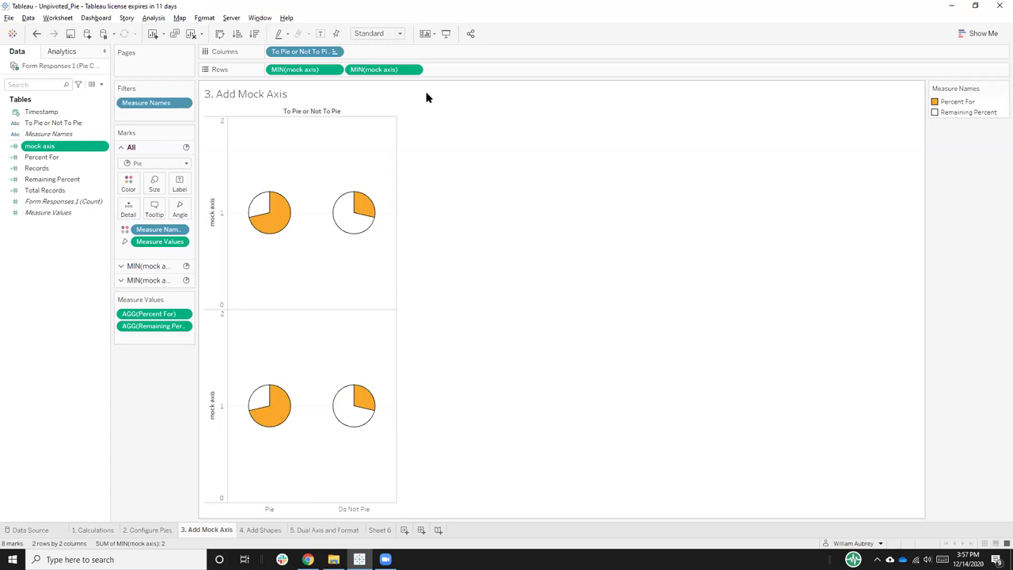
# Try combining the two MIN(mock axis) fields on Rows as a dual axis, and undo the change
pyautogui.click(416, 69)
pyautogui.click(403, 267)
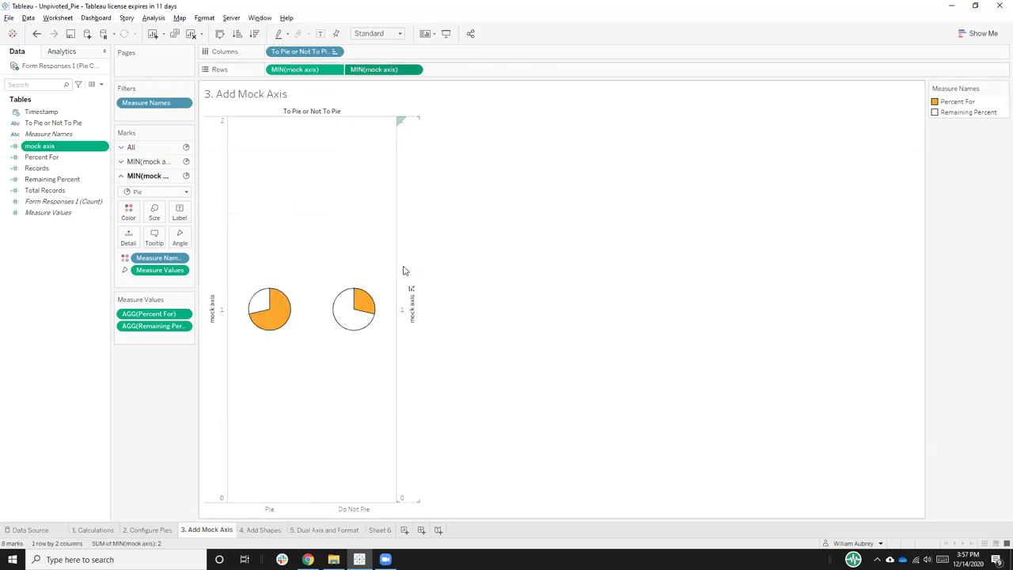
pyautogui.click(413, 69)
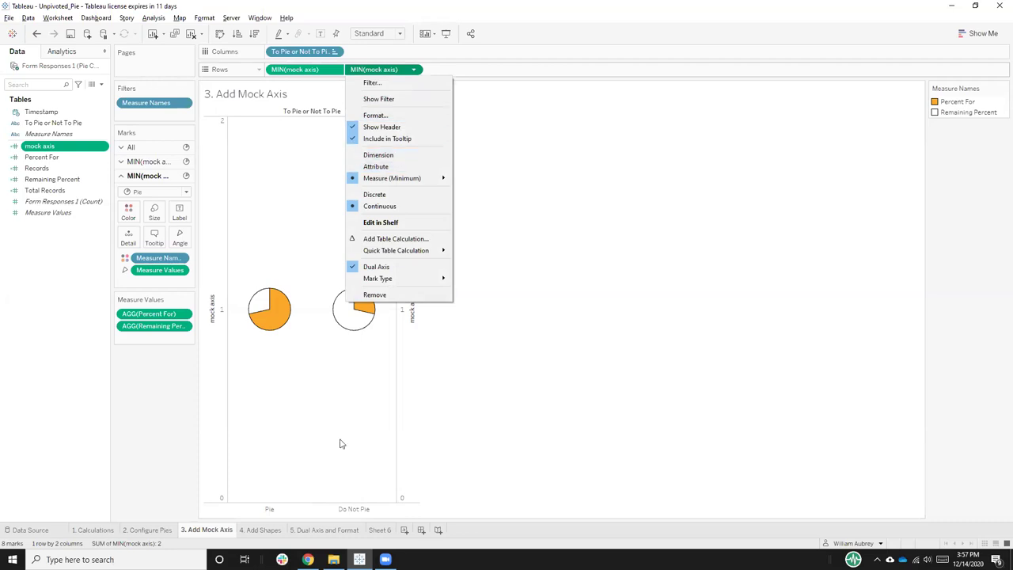
pyautogui.hotkey('ctrl', 'z')
# Examine the 4. Add Shapes worksheet and the mark types available for its second MIN(mock axis) marks, keeping Shape
pyautogui.click(261, 530)
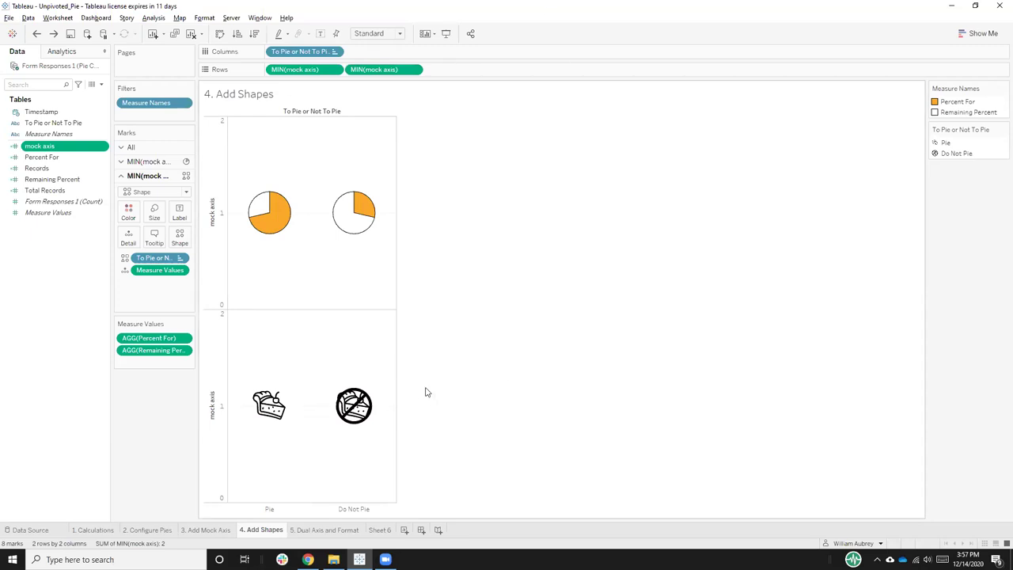
pyautogui.moveTo(267, 428)
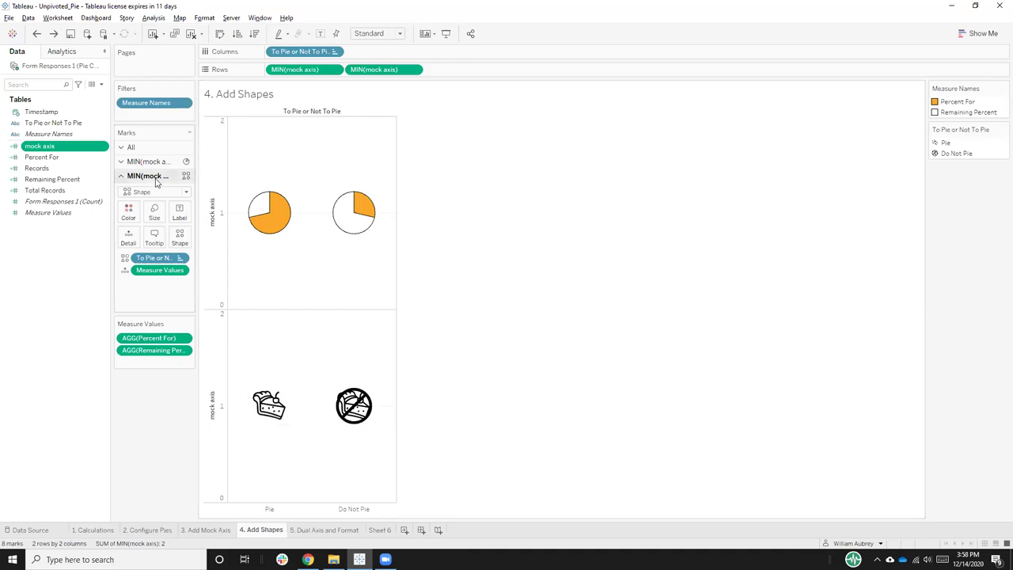
pyautogui.click(185, 192)
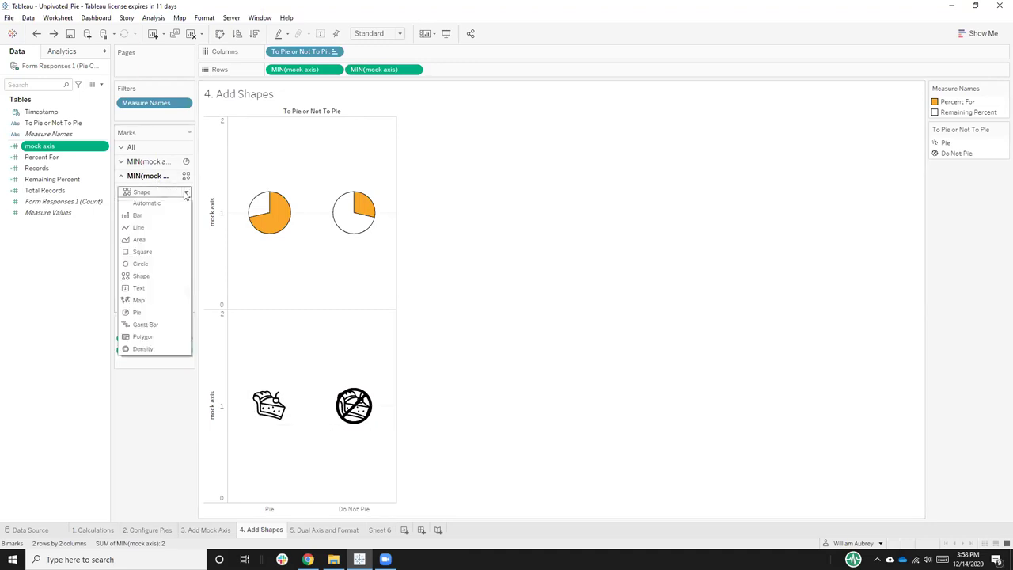
pyautogui.click(185, 193)
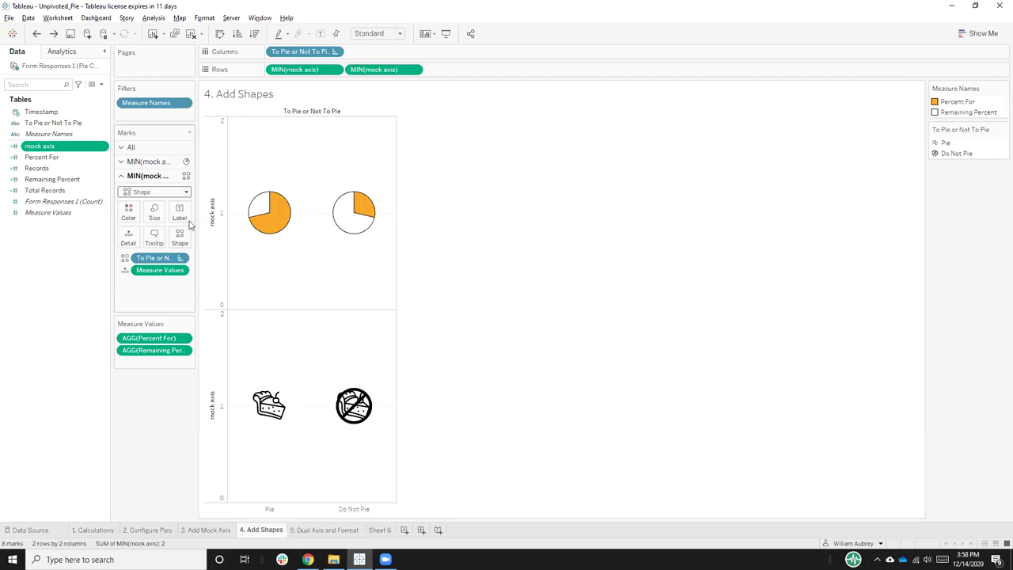
# Review the To Pie or Not To Pie shape assignments against the Noun Project palette, reload its shapes, and accept the existing shapes
pyautogui.click(1002, 129)
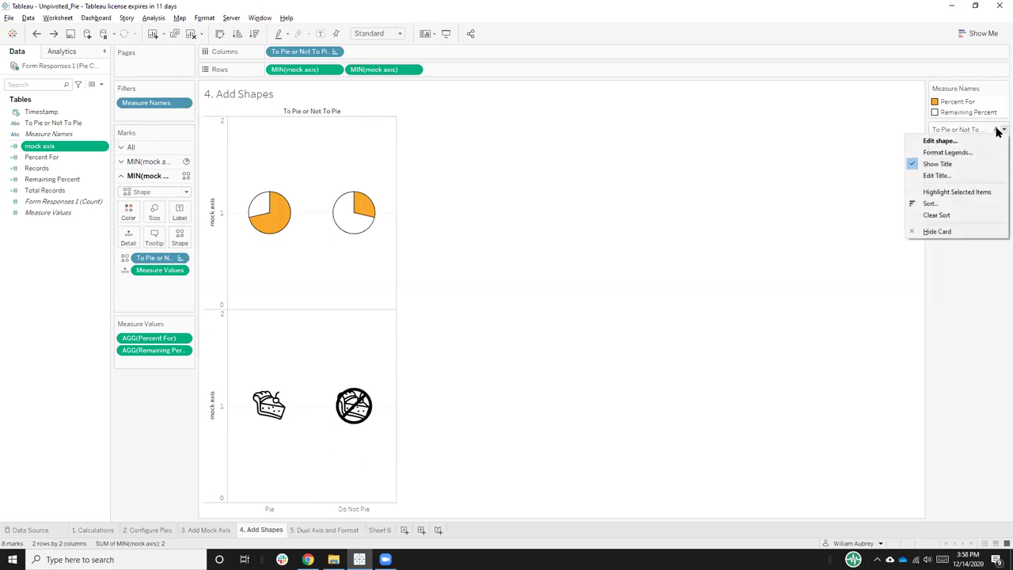
pyautogui.click(938, 140)
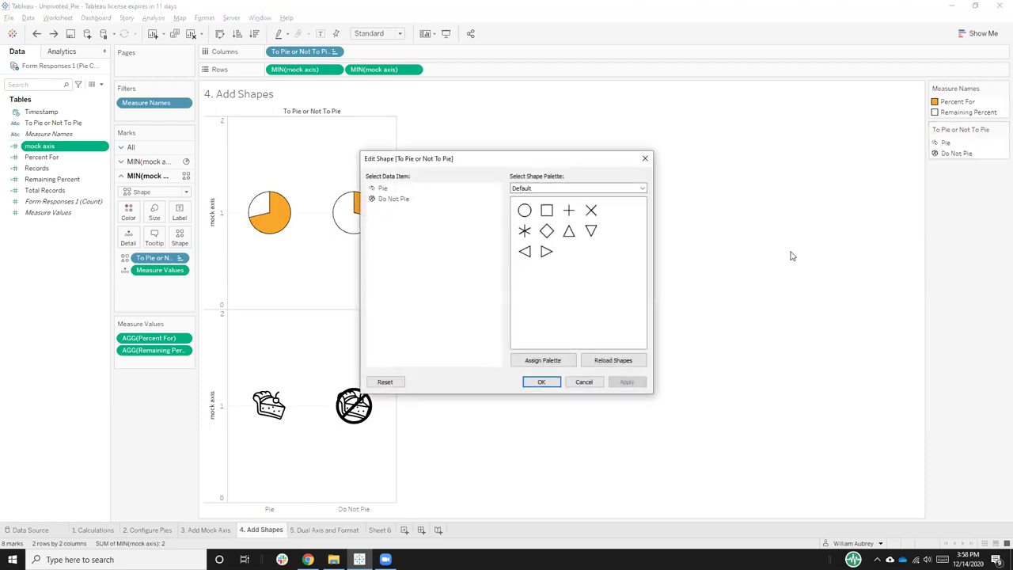
pyautogui.click(640, 190)
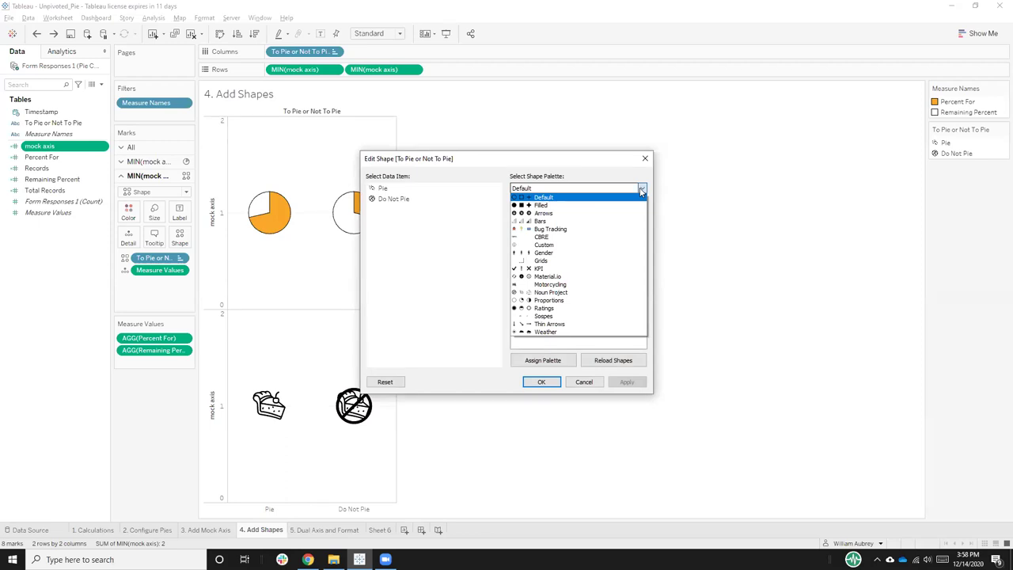
pyautogui.press('k')
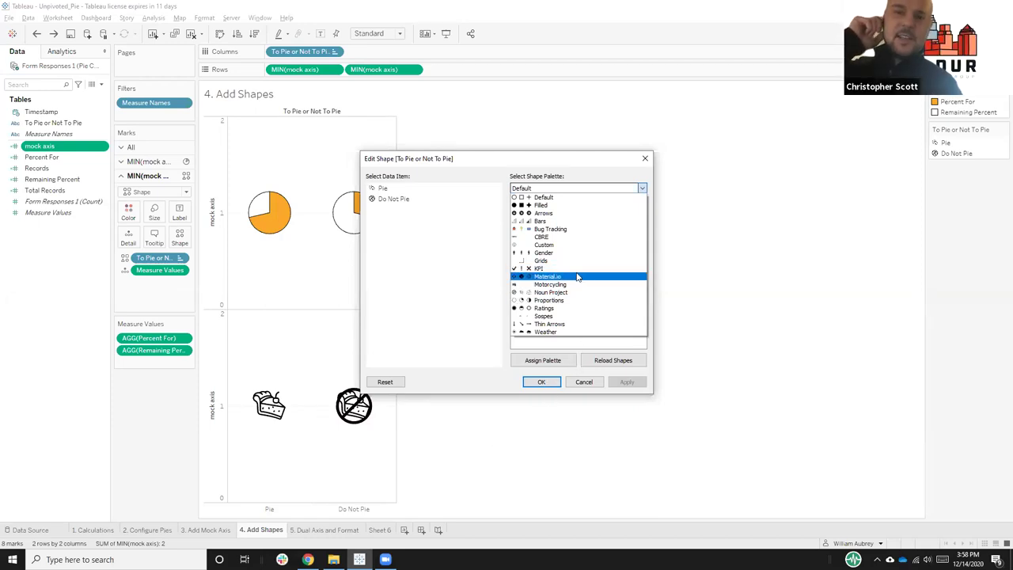
pyautogui.click(562, 292)
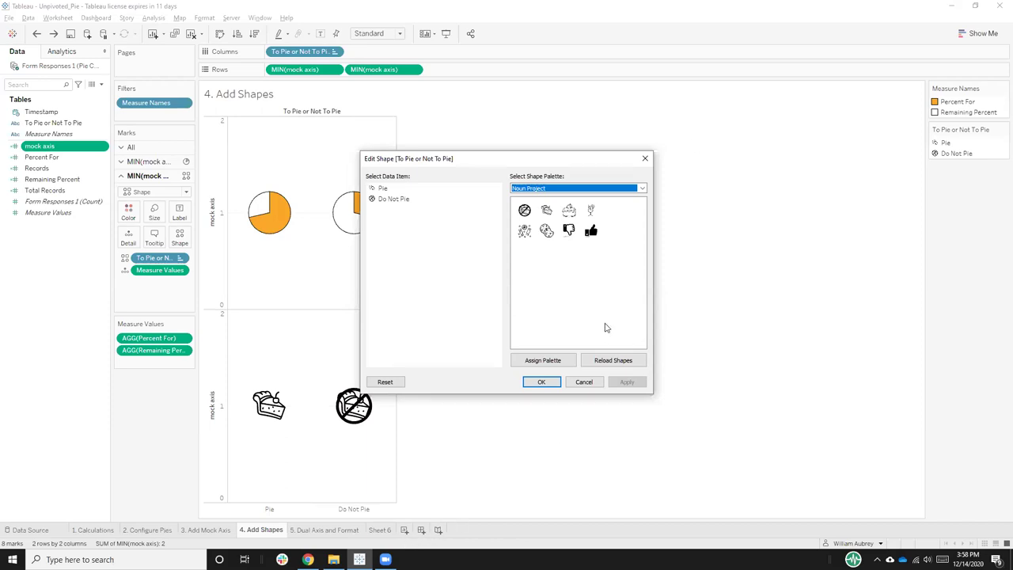
pyautogui.click(605, 361)
pyautogui.click(383, 188)
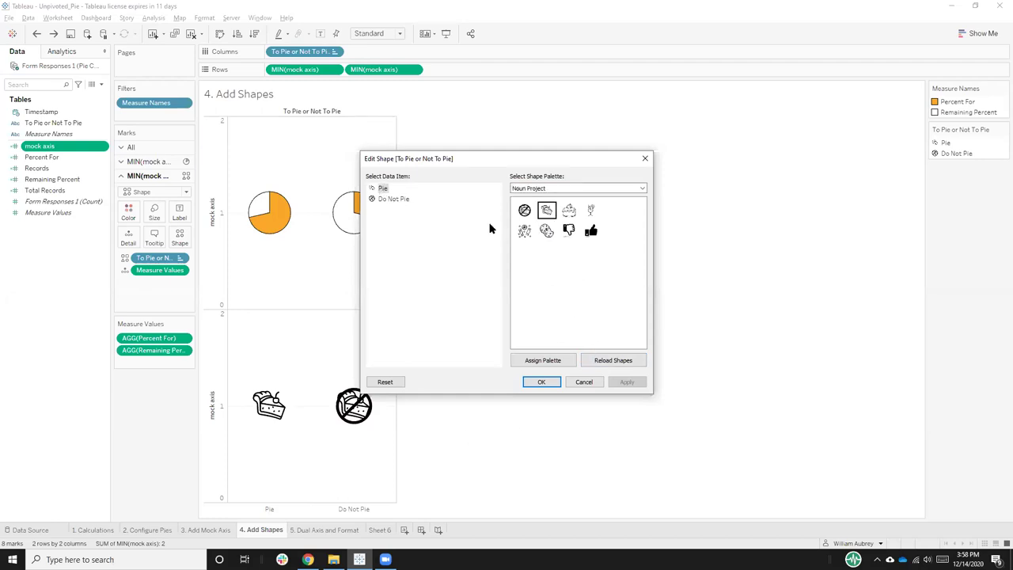
pyautogui.click(375, 199)
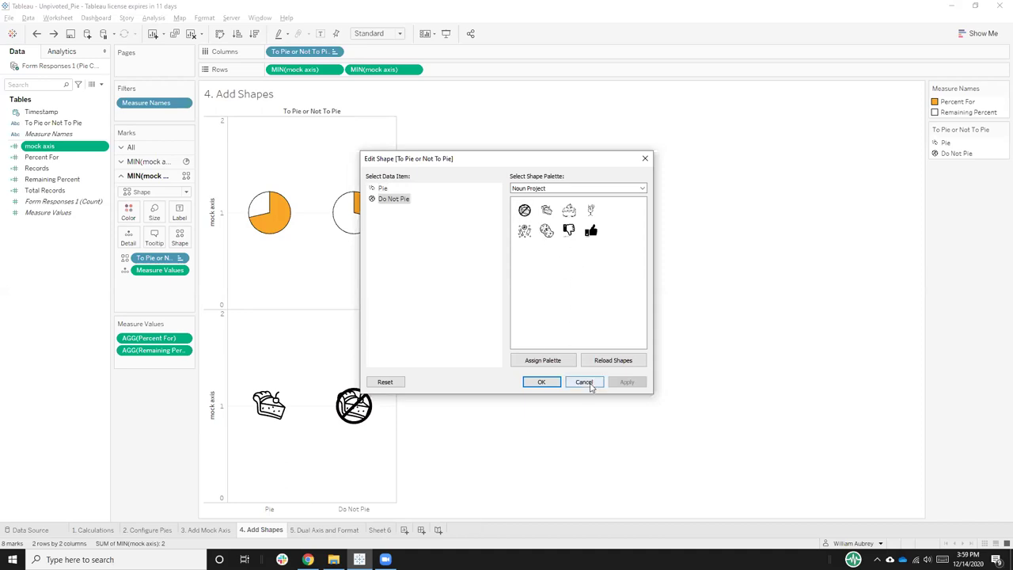
pyautogui.click(541, 382)
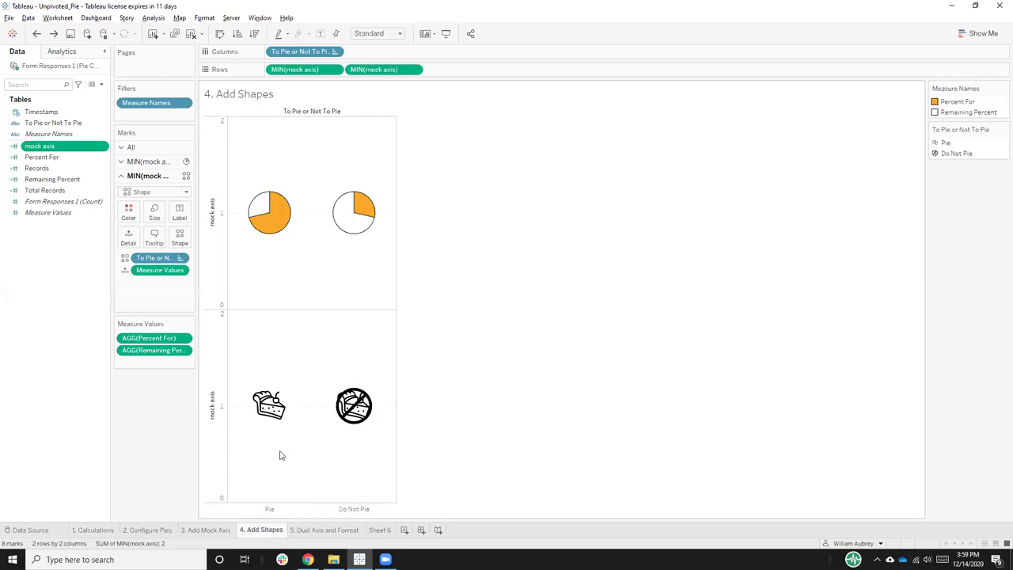
# Compare with the 5. Dual Axis and Format worksheet, and overlay the shapes on the 4. Add Shapes pies using a dual axis
pyautogui.click(334, 530)
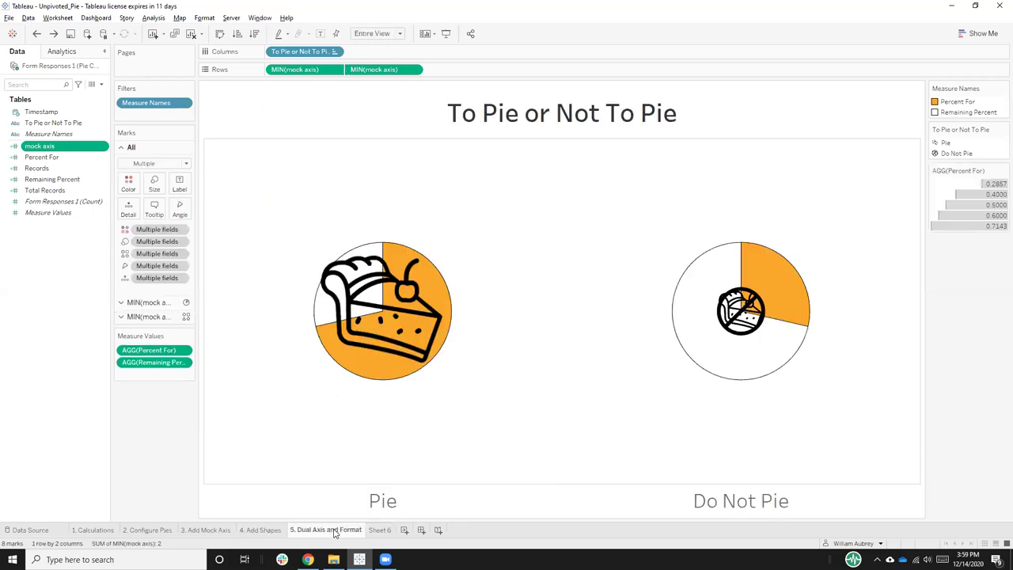
pyautogui.click(265, 530)
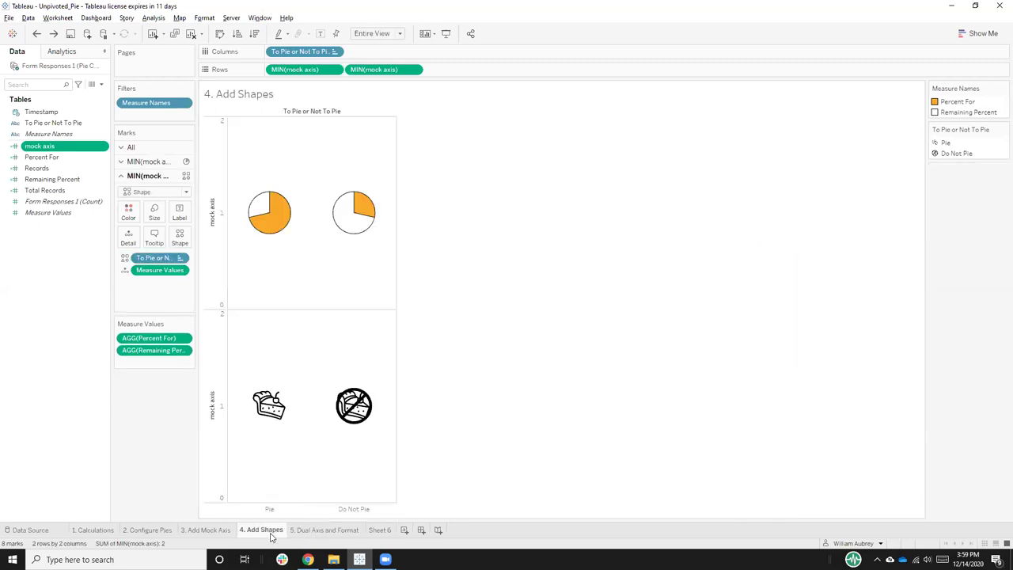
pyautogui.click(414, 70)
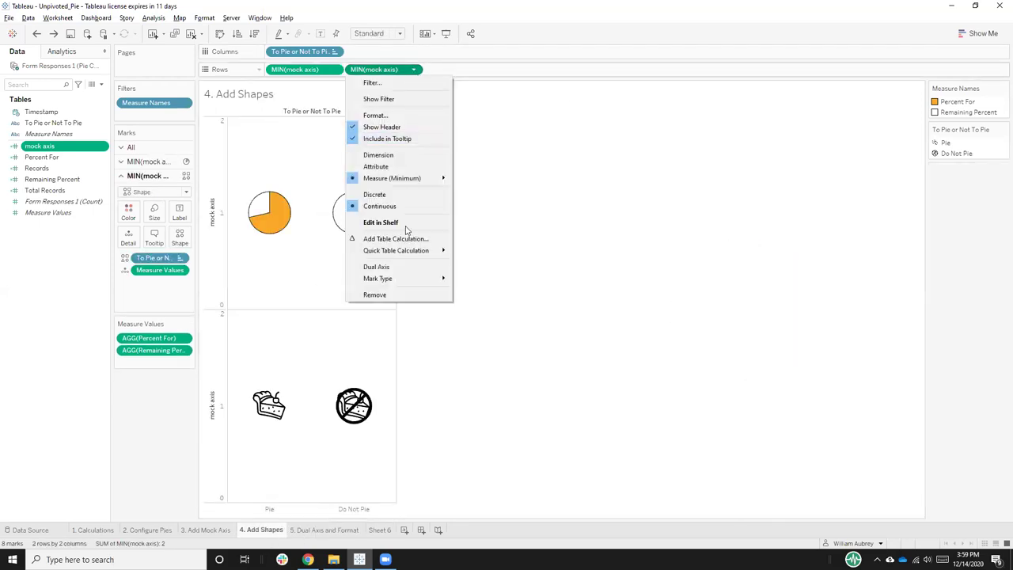
pyautogui.click(387, 266)
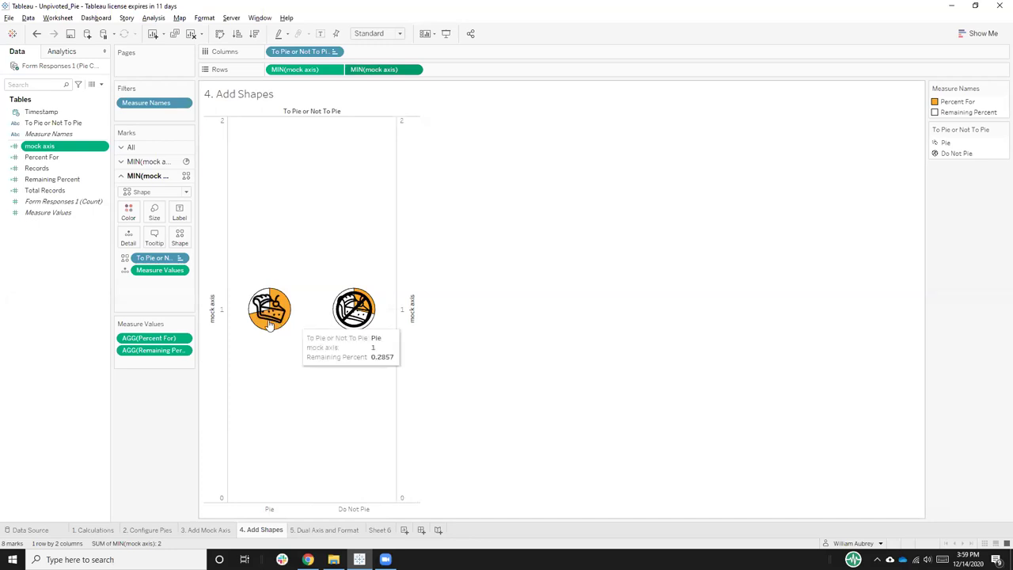
pyautogui.moveTo(375, 322)
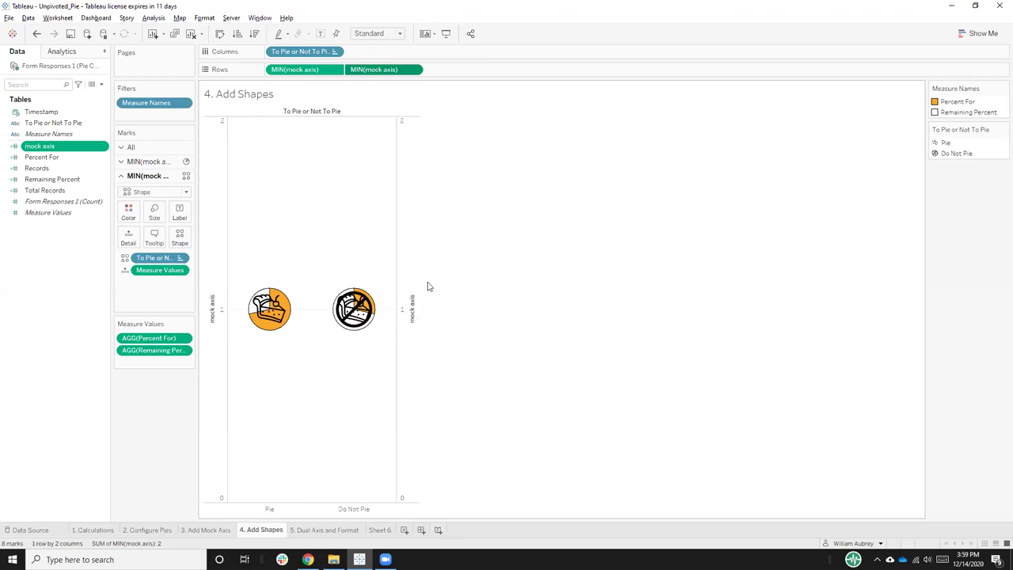
# On the 5. Dual Axis and Format worksheet, try shrinking the shape marks of the second MIN(mock axis), and undo the change
pyautogui.click(326, 530)
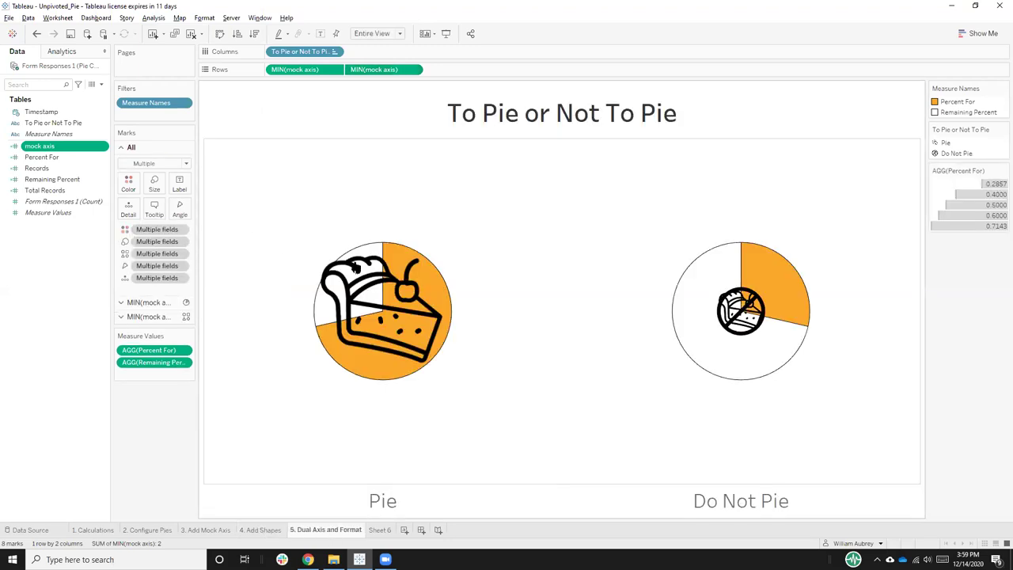
pyautogui.click(147, 316)
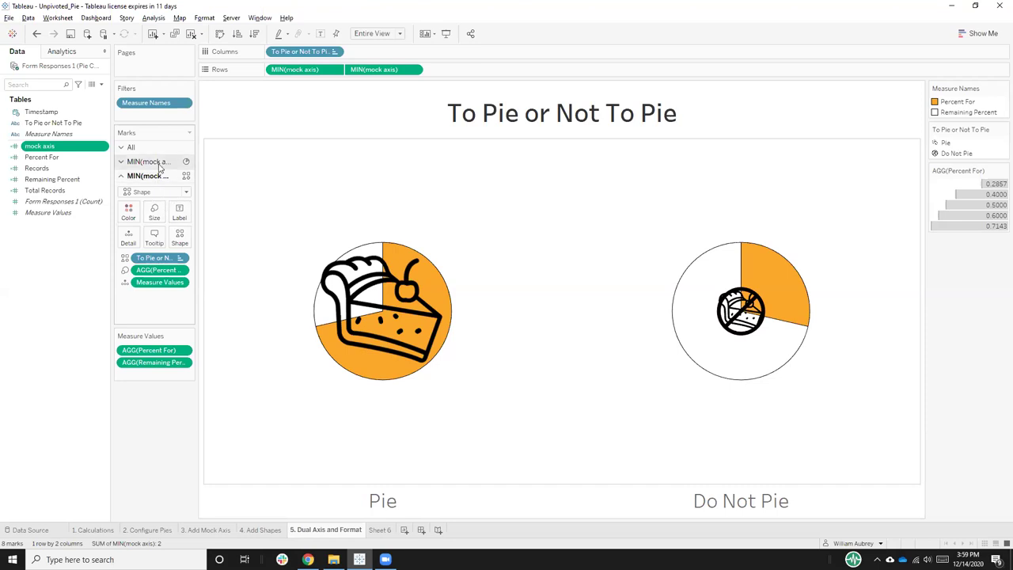
pyautogui.click(155, 214)
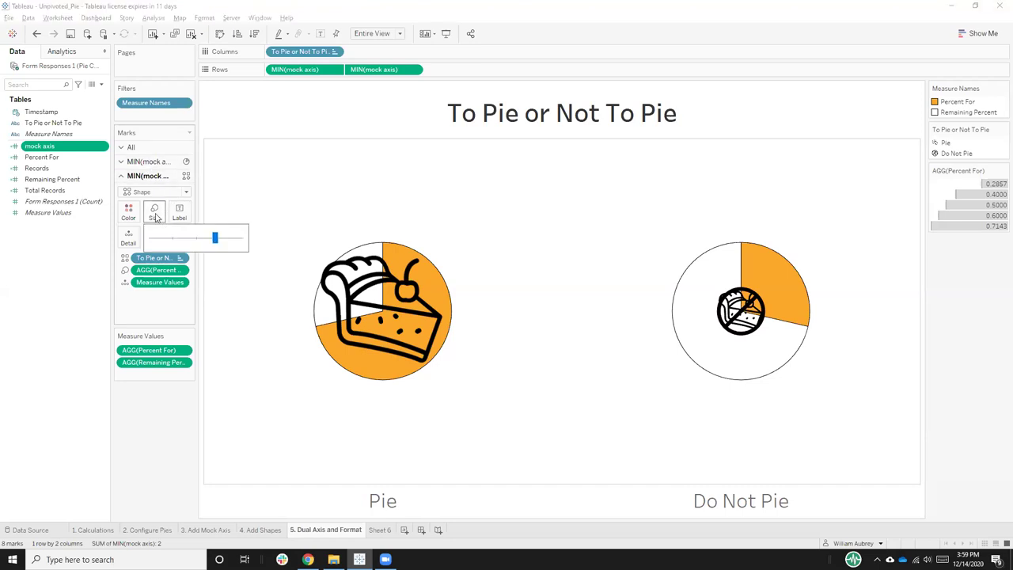
pyautogui.moveTo(215, 239); pyautogui.dragTo(215, 241)
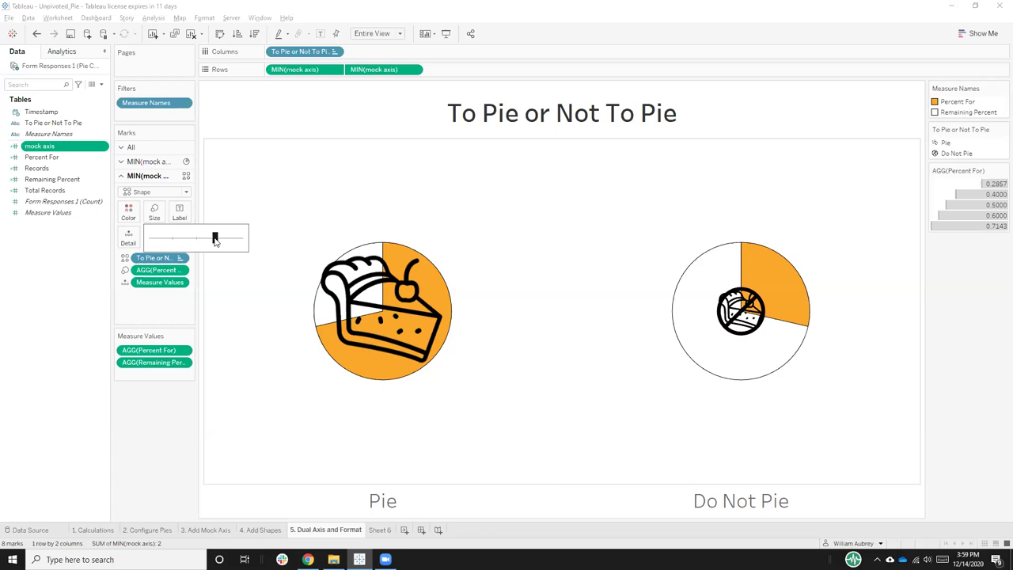
pyautogui.click(134, 311)
pyautogui.click(156, 212)
pyautogui.moveTo(219, 244); pyautogui.dragTo(176, 242)
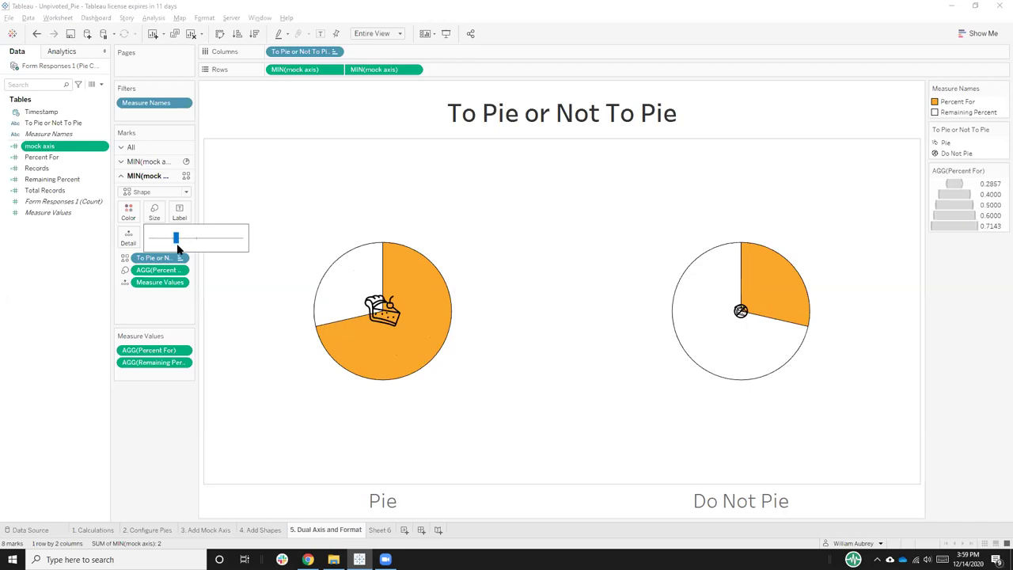
pyautogui.click(40, 35)
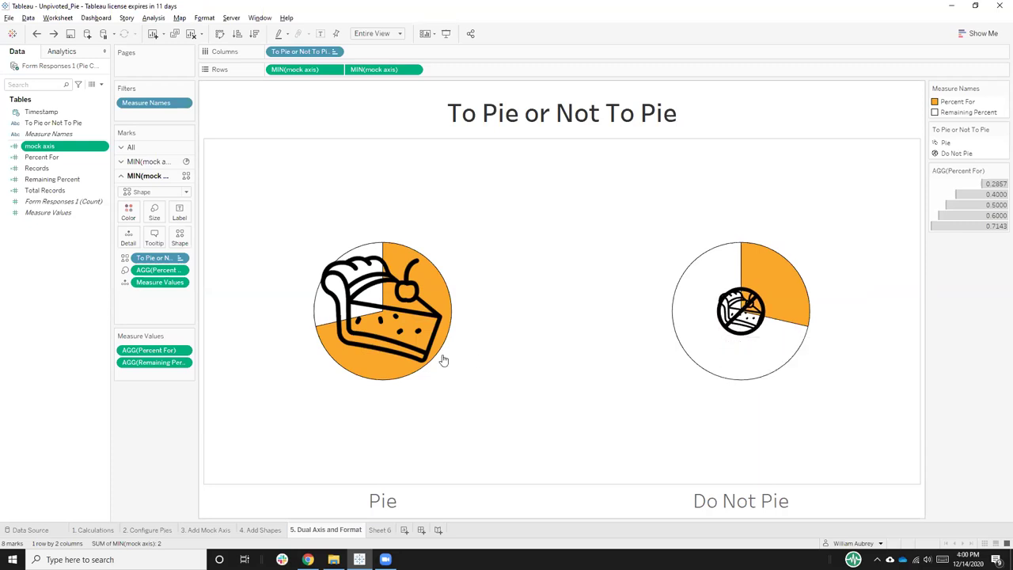
# Widen the Marks card and slightly enlarge the mark size range for Percent For, keeping sizes varying by range
pyautogui.moveTo(195, 281); pyautogui.dragTo(272, 283)
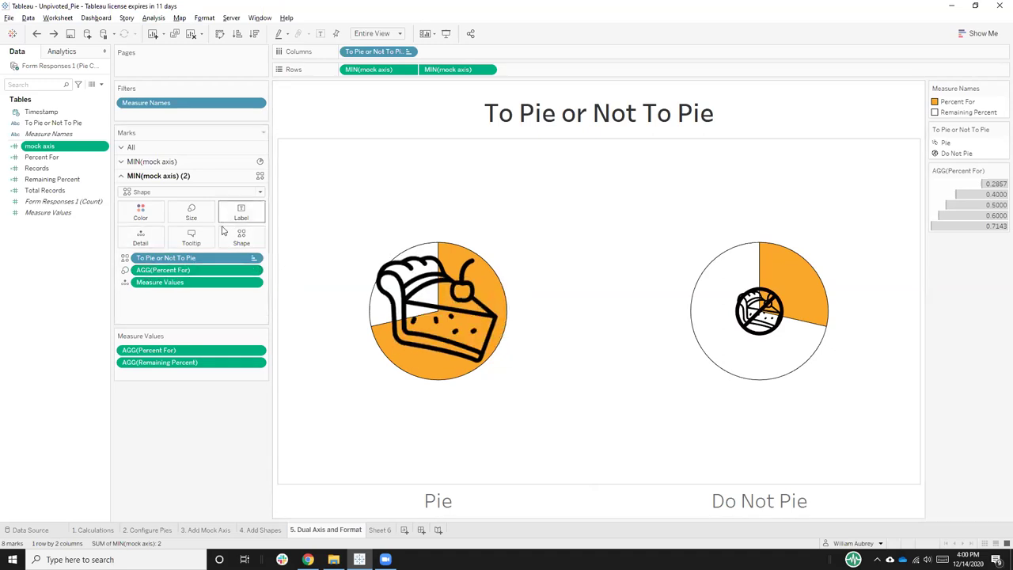
pyautogui.click(1001, 171)
pyautogui.click(956, 182)
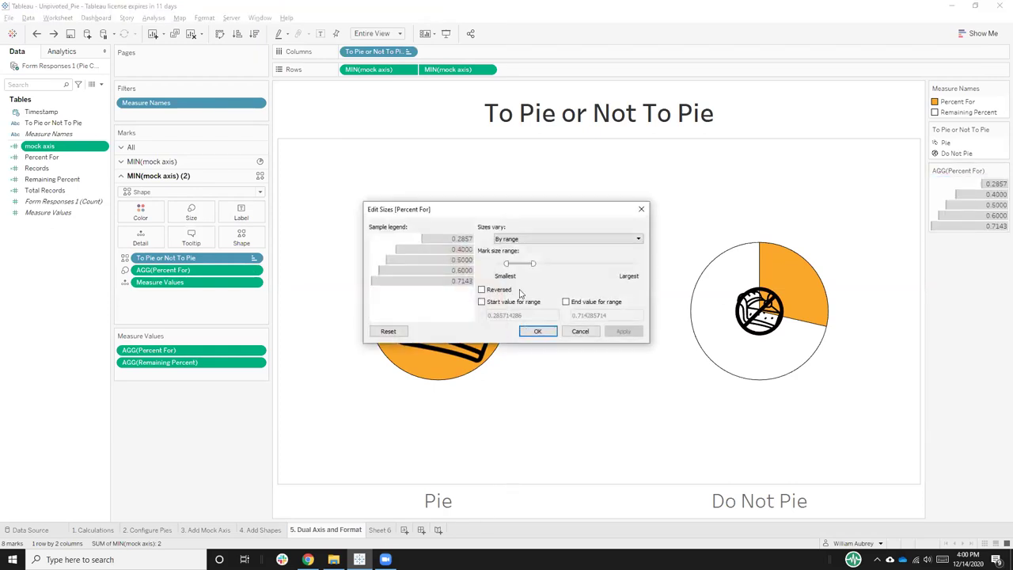
pyautogui.click(538, 237)
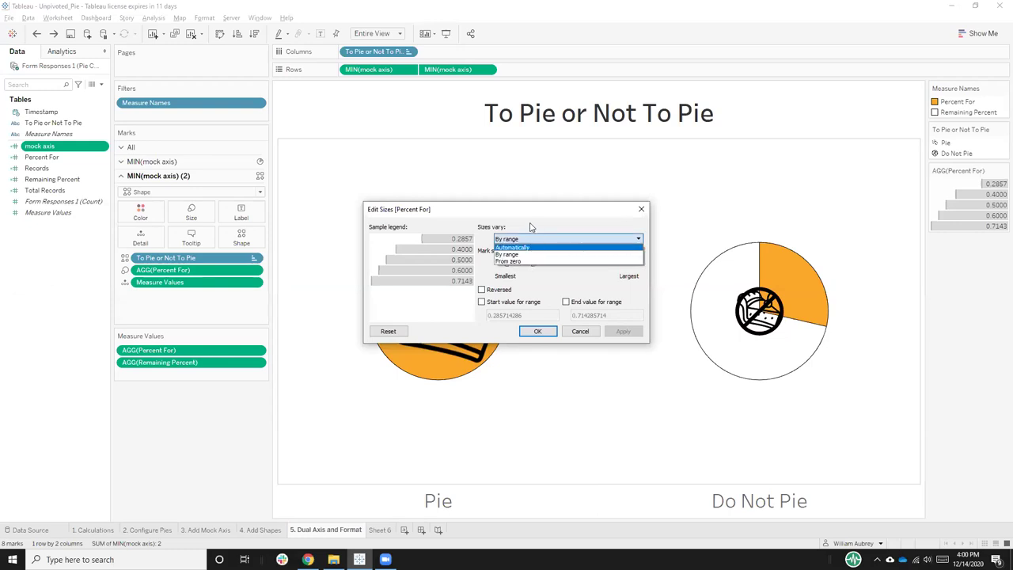
pyautogui.click(530, 227)
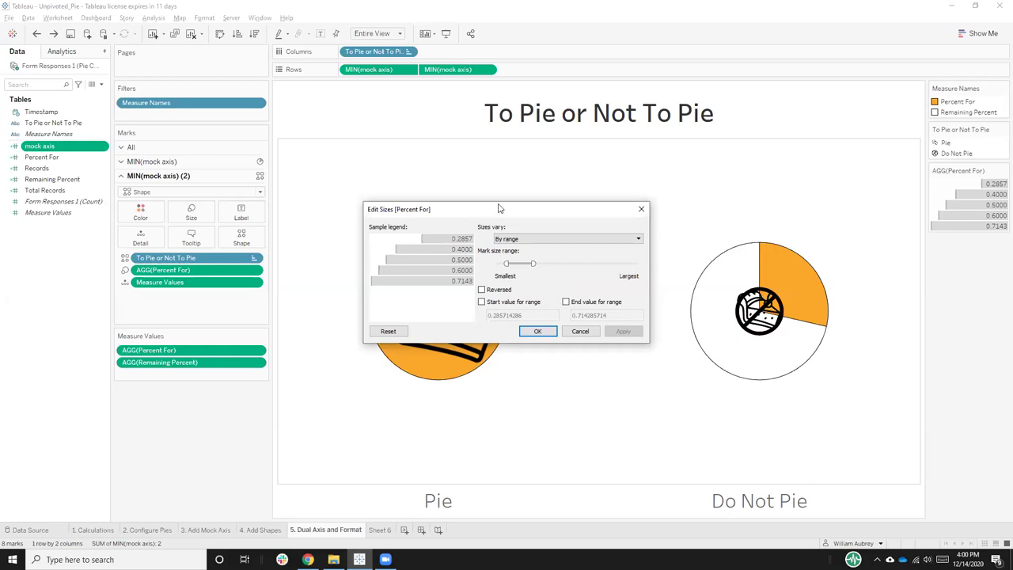
pyautogui.moveTo(498, 208); pyautogui.dragTo(381, 90)
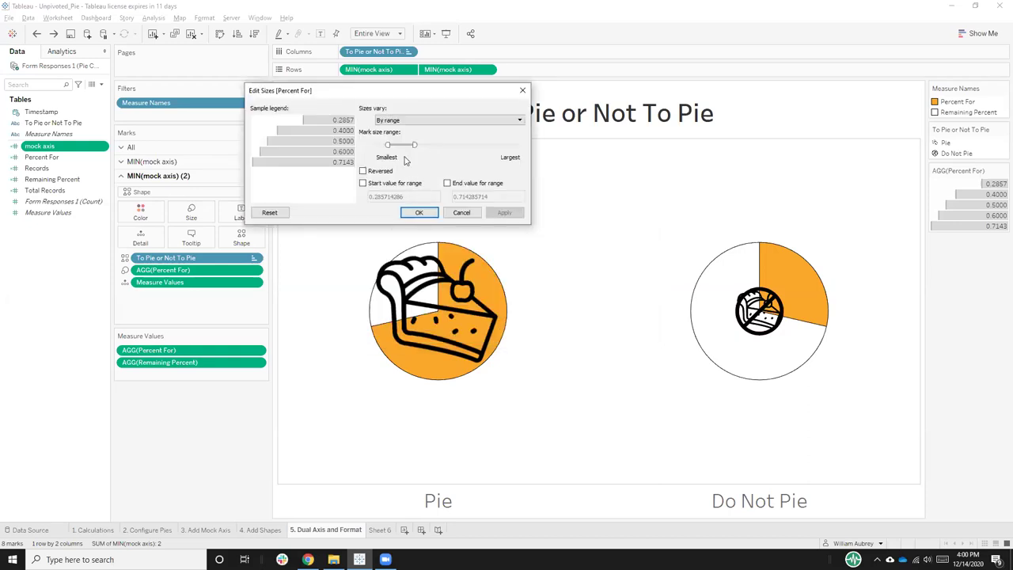
pyautogui.moveTo(387, 144); pyautogui.dragTo(386, 144)
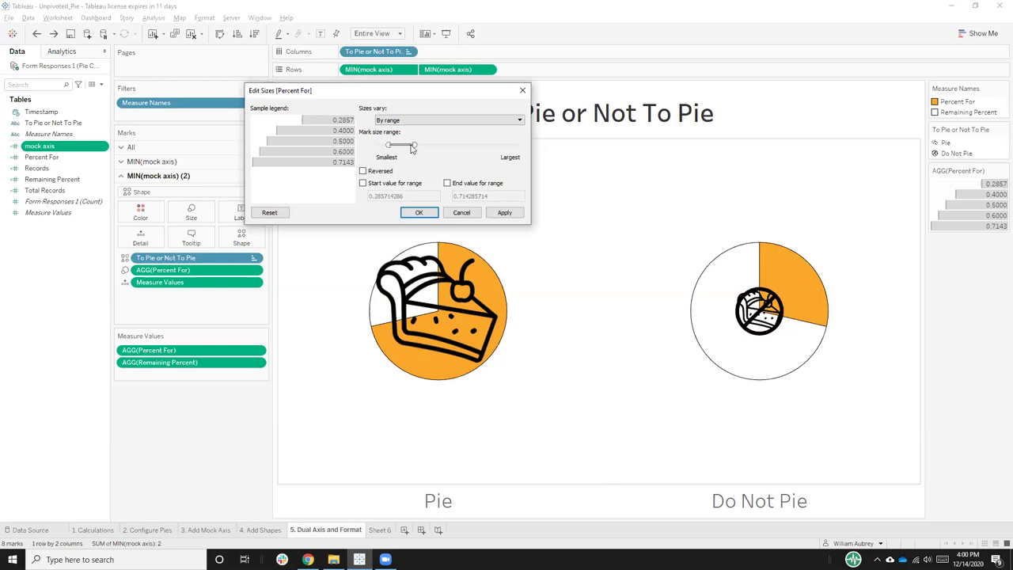
pyautogui.moveTo(414, 144); pyautogui.dragTo(416, 144)
pyautogui.click(504, 212)
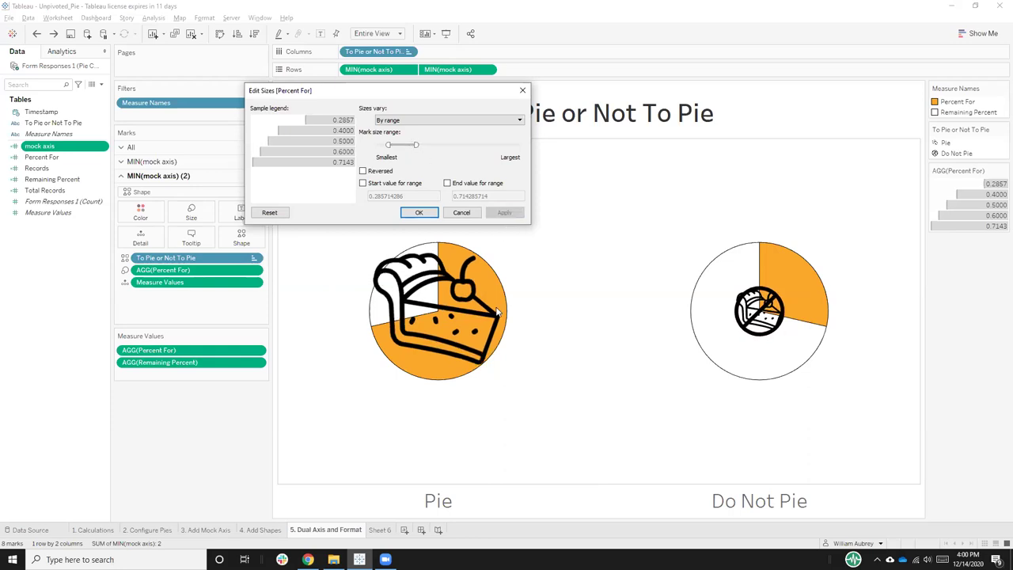
pyautogui.click(419, 213)
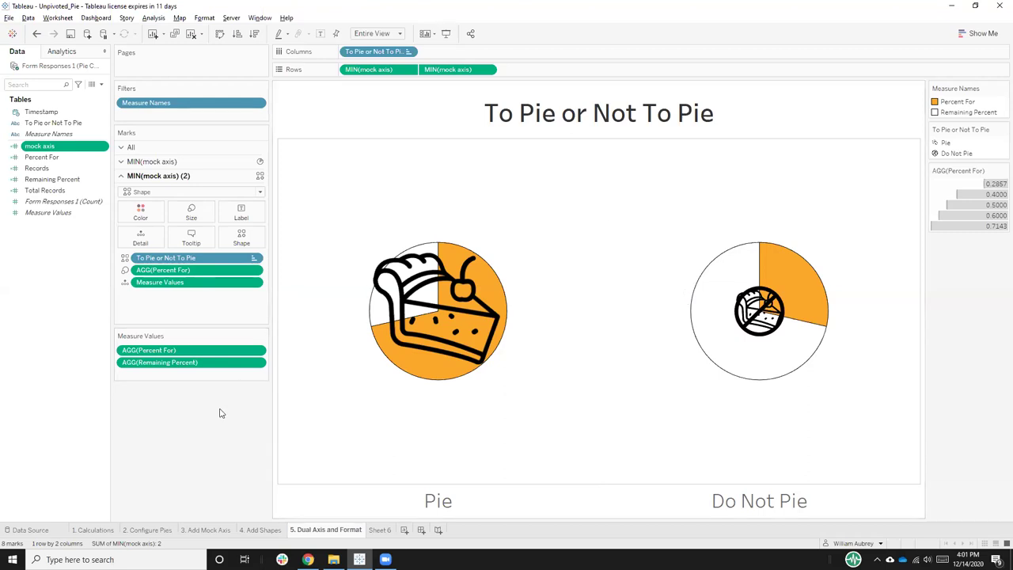
# Switch to the To Pie or Not To Pie presentation in Google Slides and review the Result and "Pivoting" Data with LOD Calcs slides
pyautogui.moveTo(307, 558)
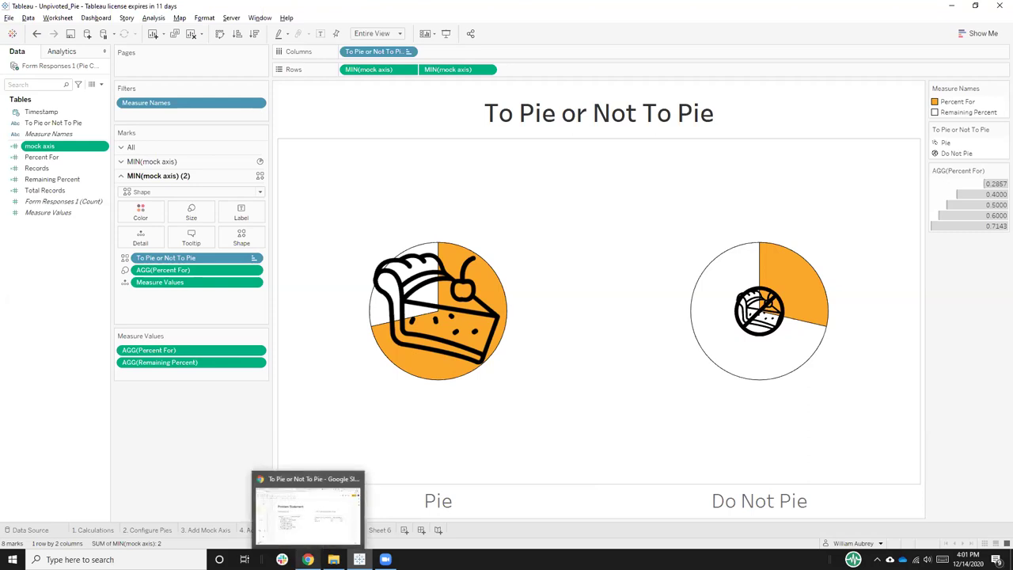
pyautogui.click(307, 511)
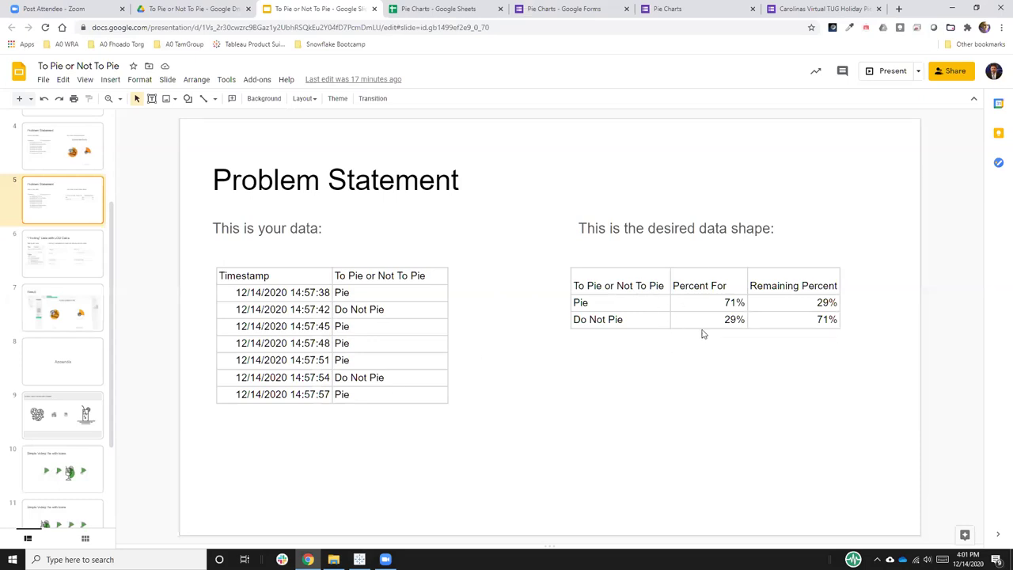
pyautogui.click(79, 319)
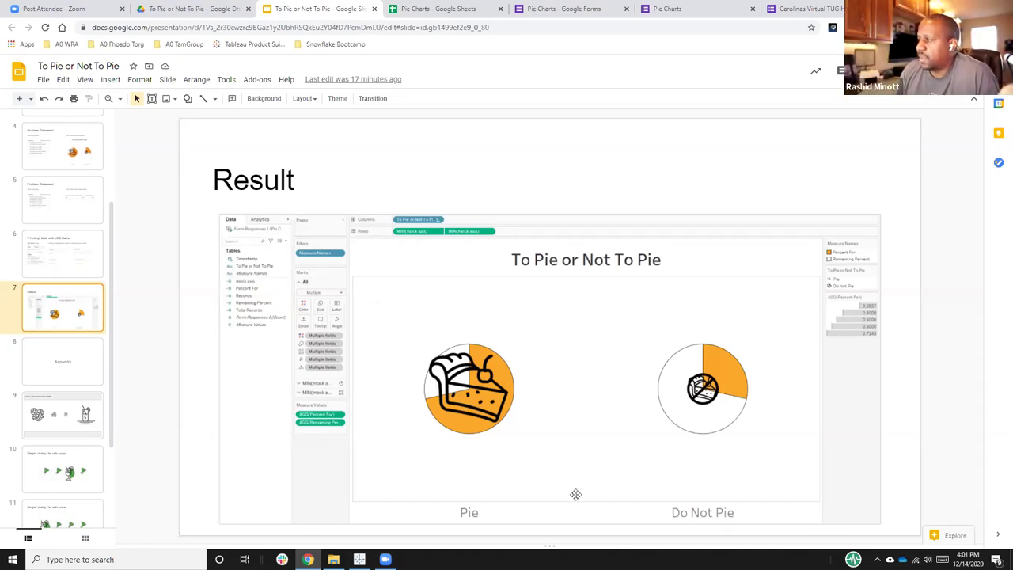
pyautogui.click(84, 261)
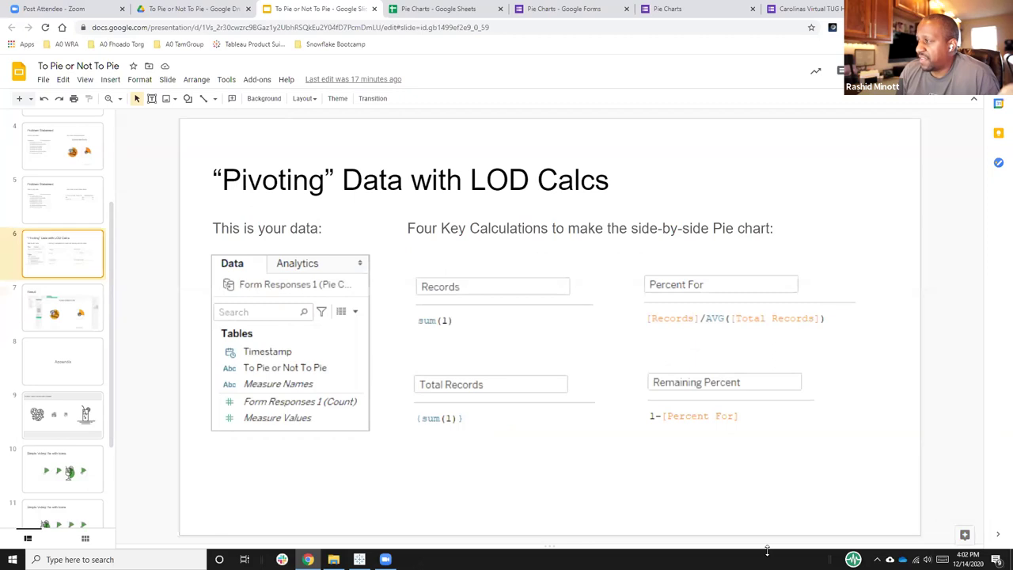
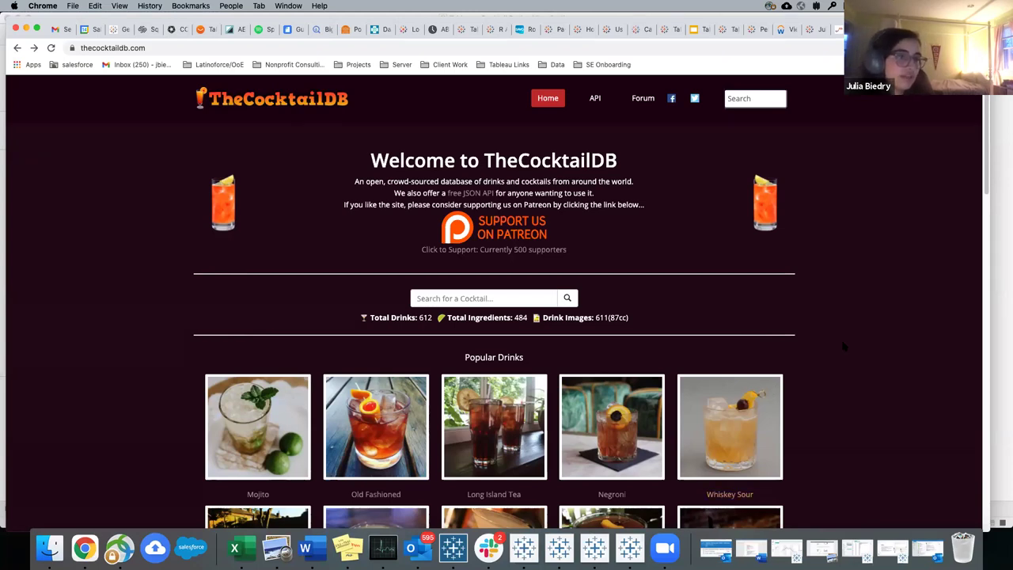
# Browse TheCocktailDB home page, review the Orange Rosemary Collins recipe with its ingredients and instructions, and return to the home page
pyautogui.scroll(-3, 844, 346)
pyautogui.scroll(-4, 844, 346)
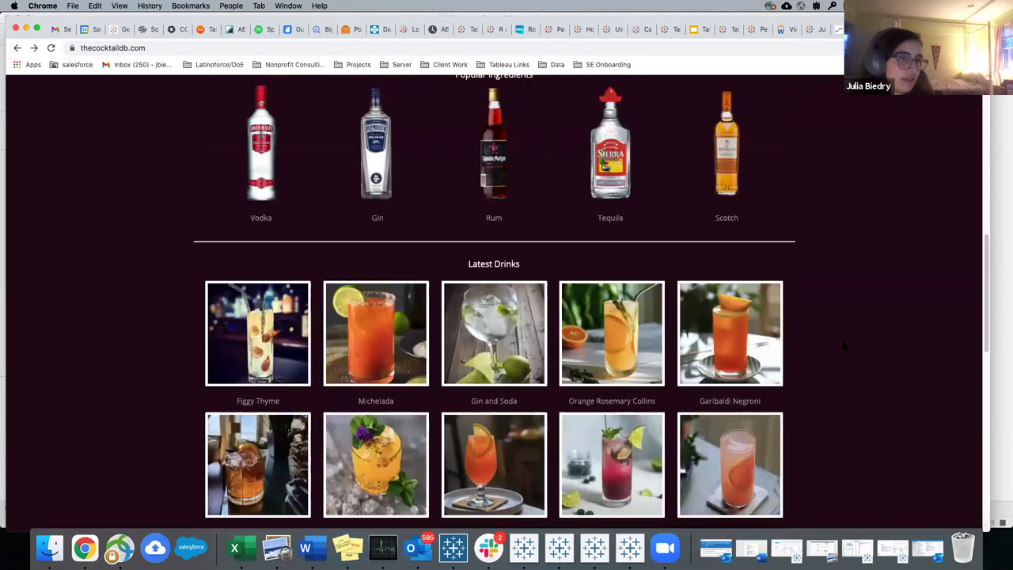
pyautogui.scroll(-2, 844, 346)
pyautogui.click(599, 243)
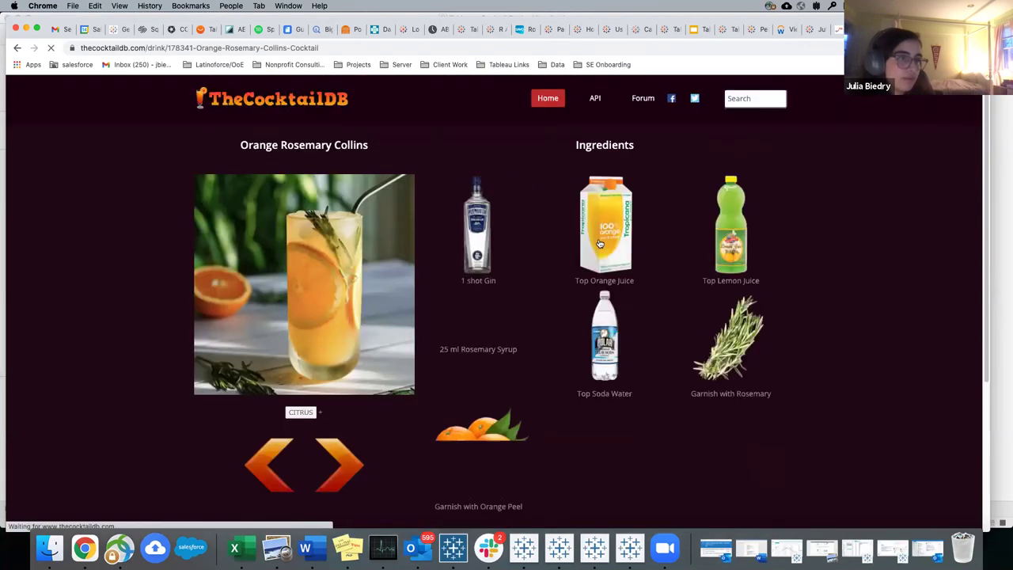
pyautogui.scroll(-2, 657, 366)
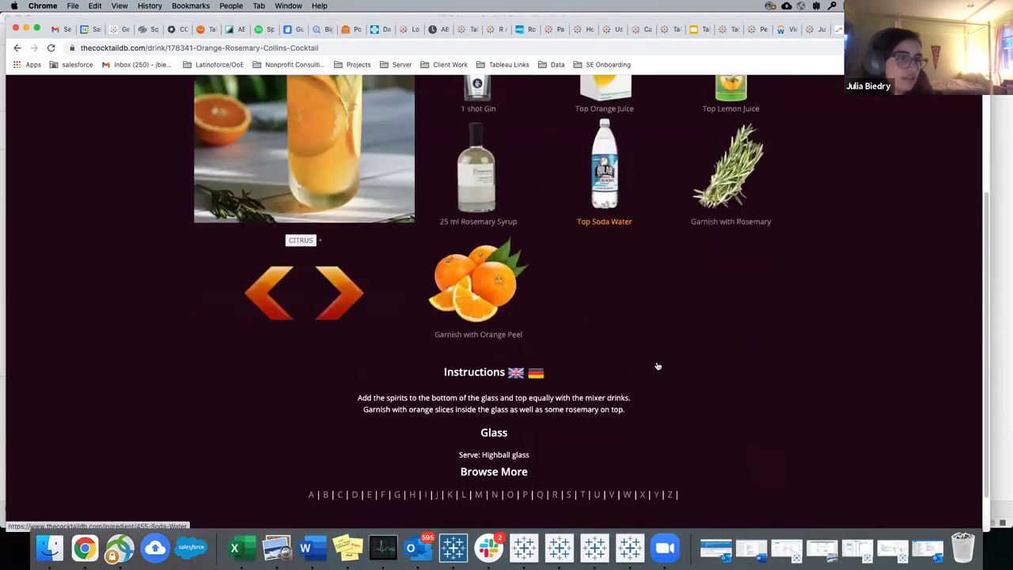
pyautogui.scroll(-1, 656, 366)
pyautogui.scroll(3, 656, 364)
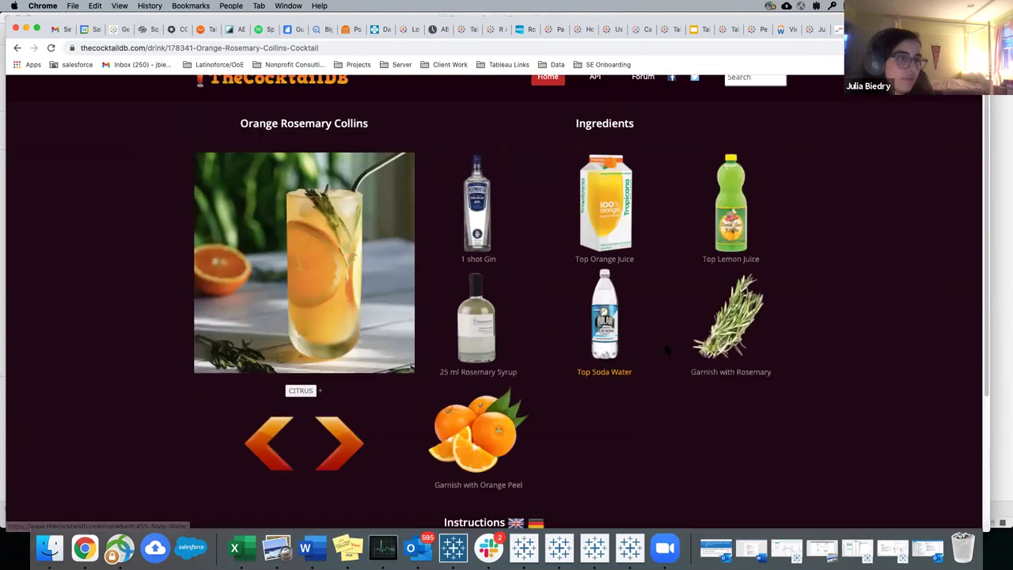
pyautogui.click(17, 50)
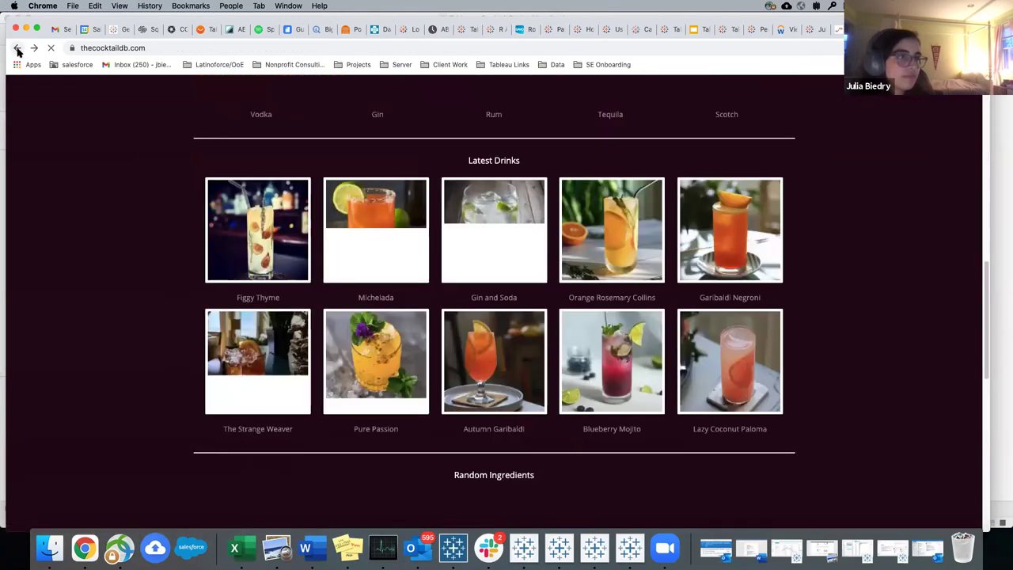
pyautogui.scroll(3, 854, 280)
pyautogui.scroll(5, 853, 279)
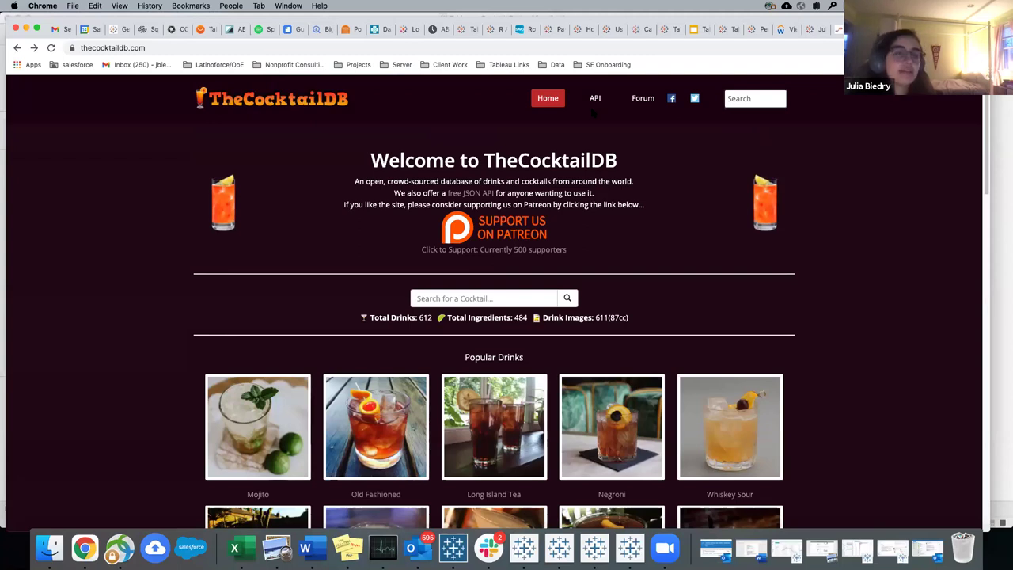
# Open TheCocktailDB's API page and review its test key notes and API methods, from Search cocktail by name to the list filters
pyautogui.click(594, 98)
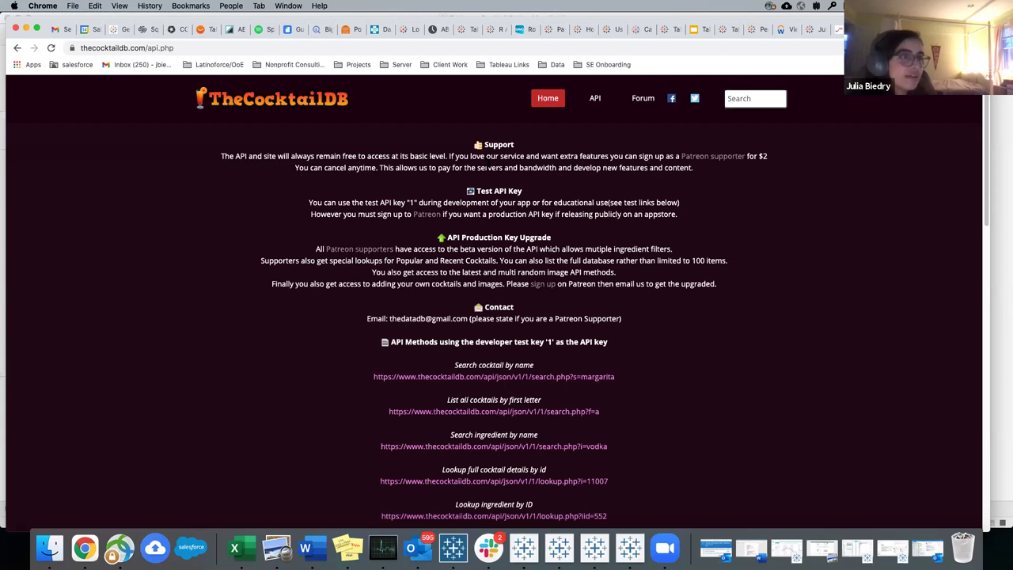
pyautogui.scroll(-2, 645, 319)
pyautogui.scroll(-4, 645, 318)
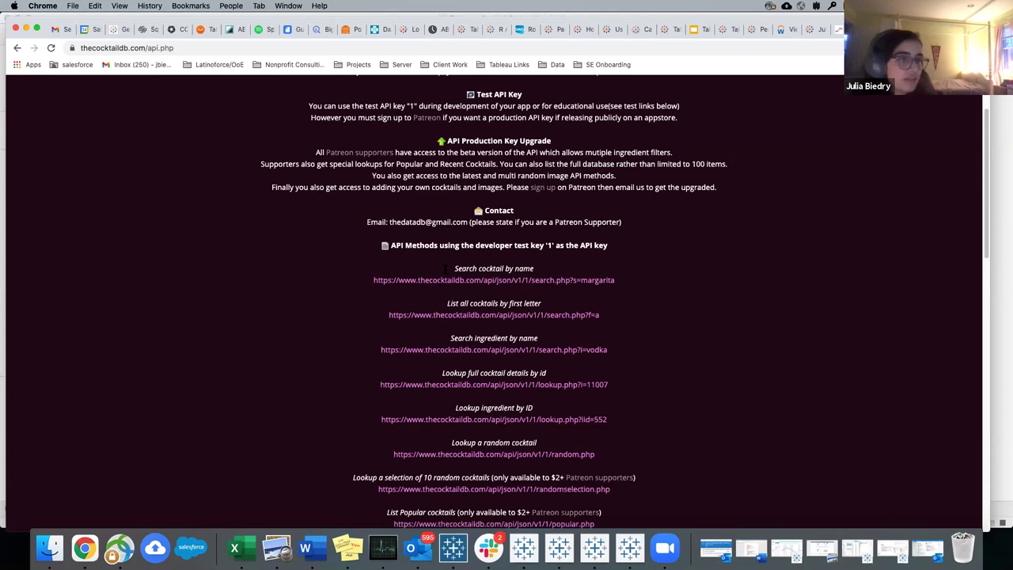
pyautogui.scroll(-1, 621, 332)
pyautogui.scroll(-5, 621, 333)
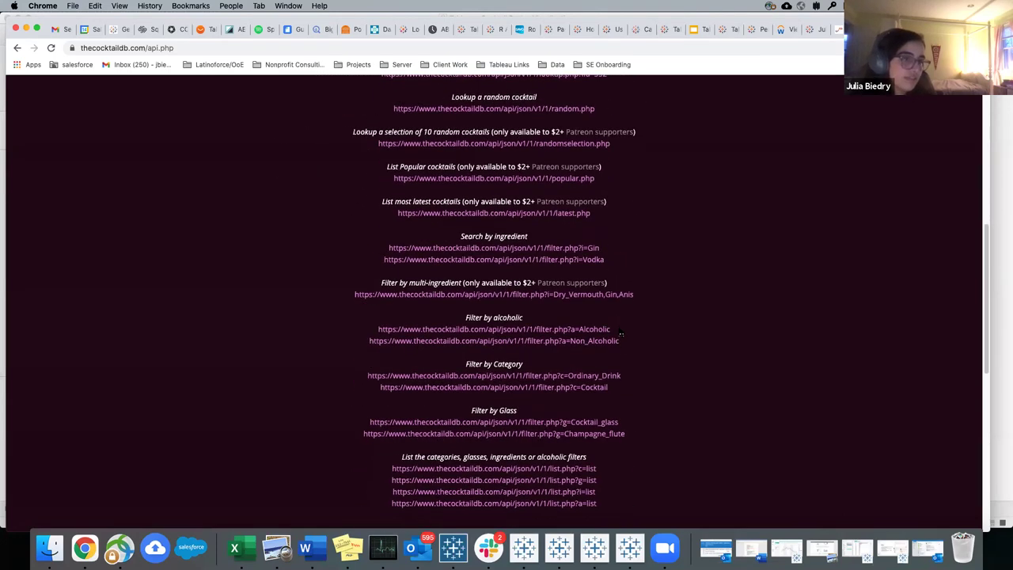
pyautogui.scroll(6, 621, 326)
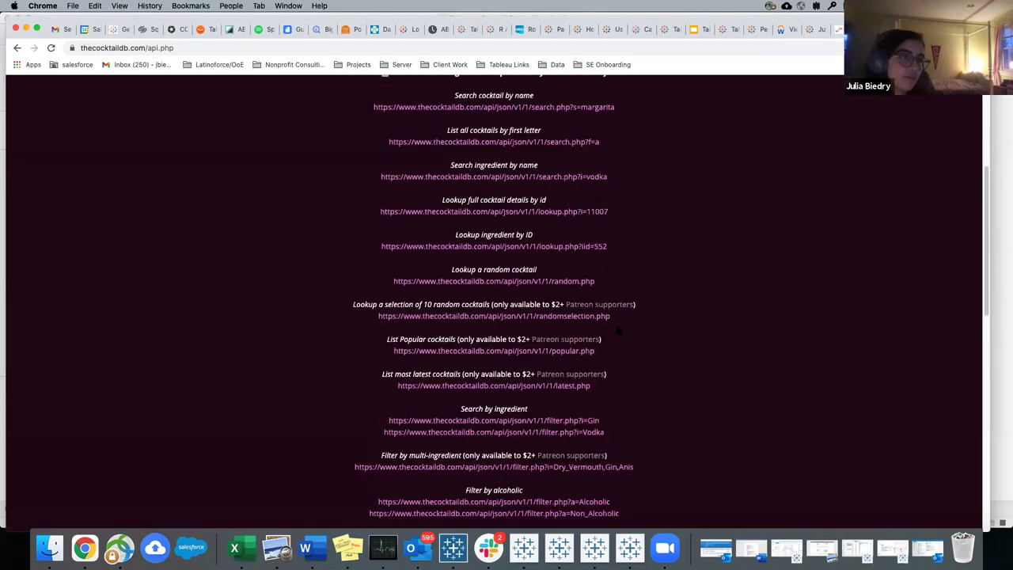
pyautogui.scroll(1, 618, 332)
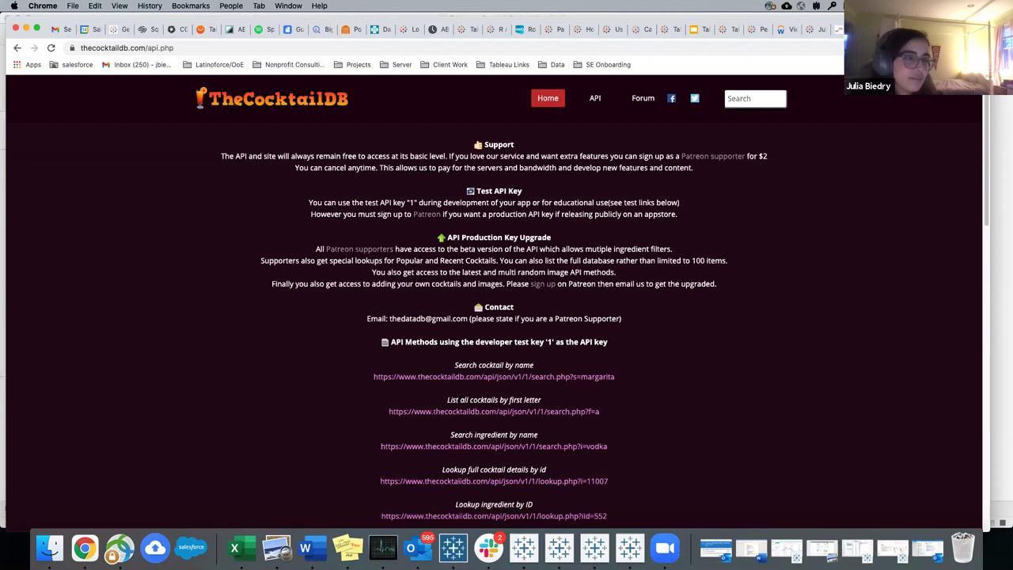
# Switch to the Code document in Google Docs and highlight the cocktailurl.json() call in the script
pyautogui.hotkey('ctrl', 'Tab')
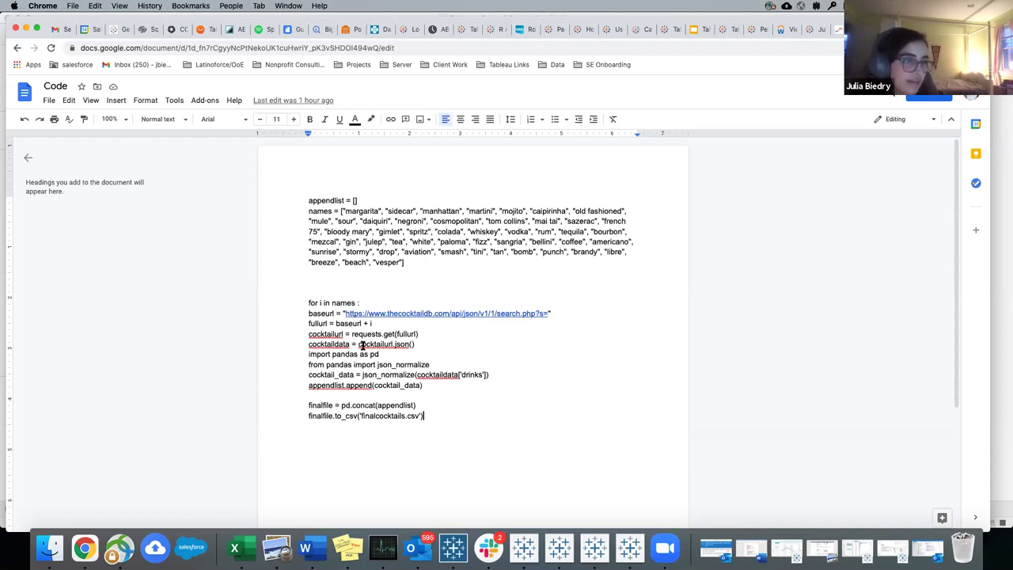
pyautogui.moveTo(358, 344); pyautogui.dragTo(380, 345)
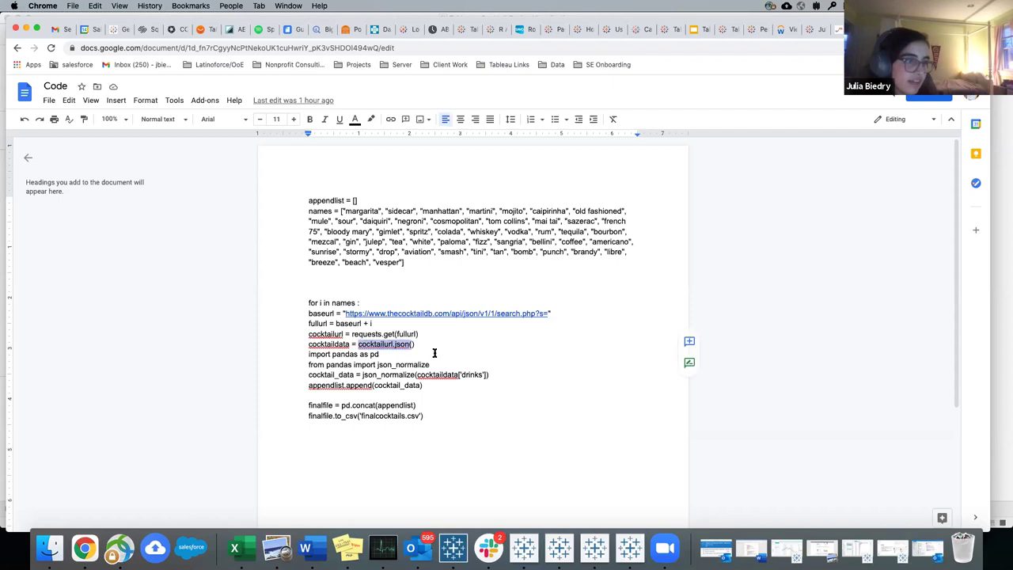
pyautogui.click(433, 348)
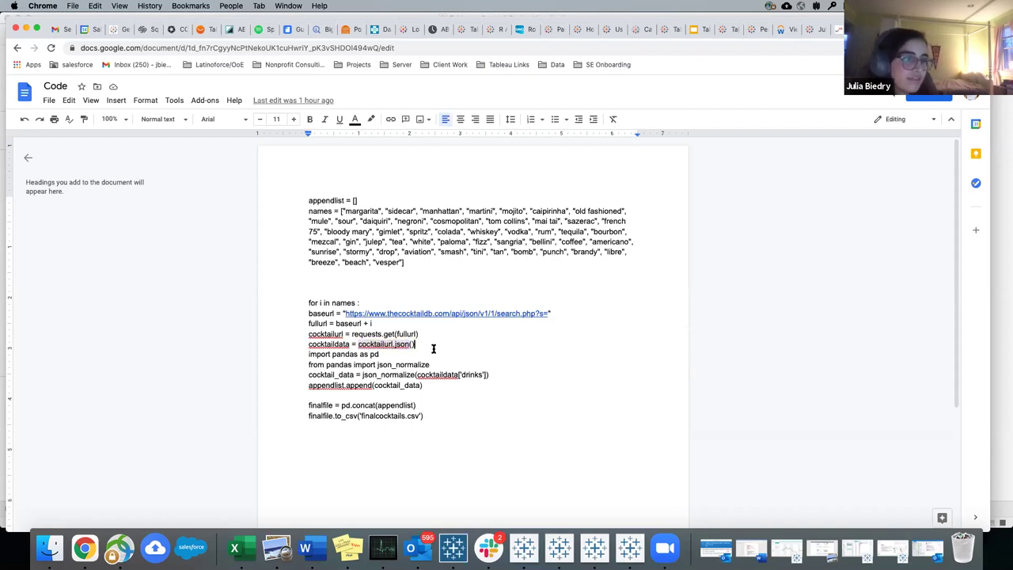
pyautogui.click(395, 344)
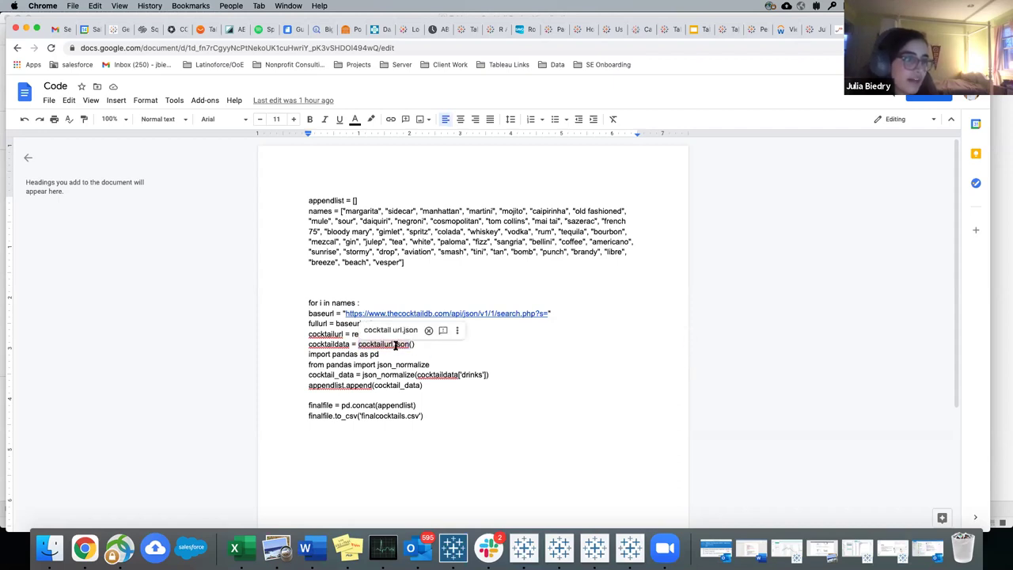
pyautogui.click(492, 351)
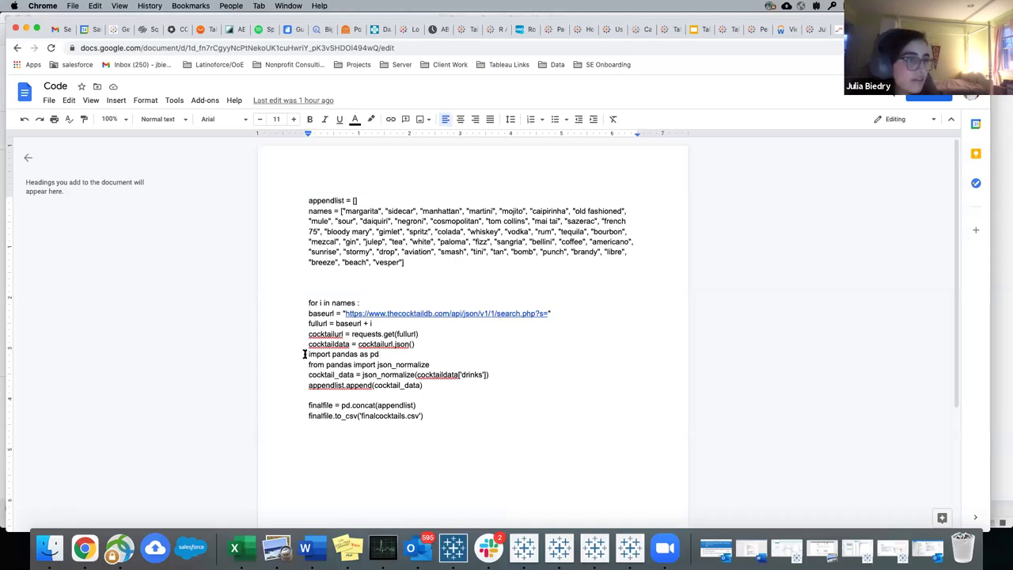
# In the Code document, highlight the pandas import and append lines, json_normalize, and the export to finalcocktails.csv
pyautogui.moveTo(306, 353); pyautogui.dragTo(426, 386)
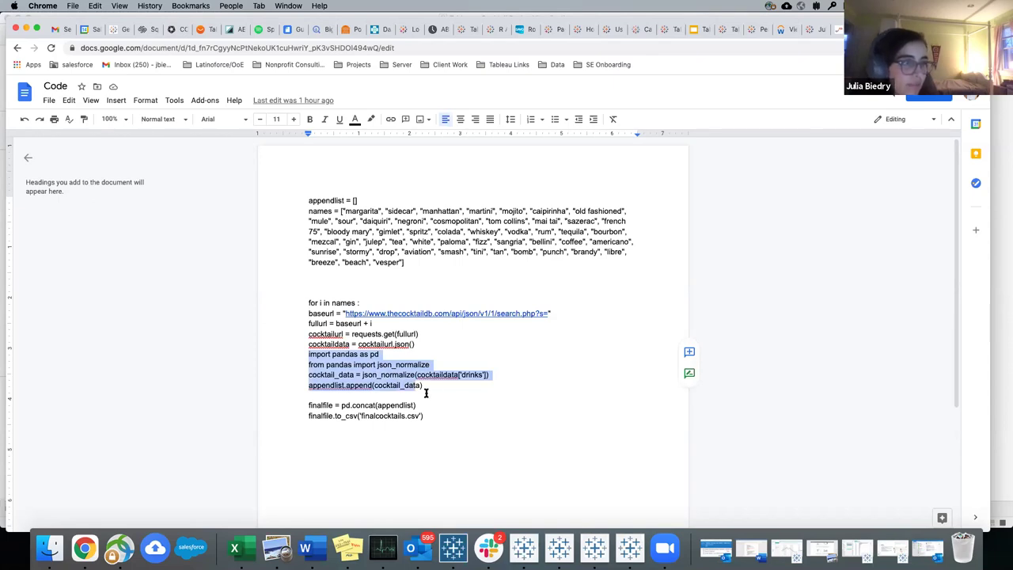
pyautogui.click(425, 389)
pyautogui.doubleClick(379, 364)
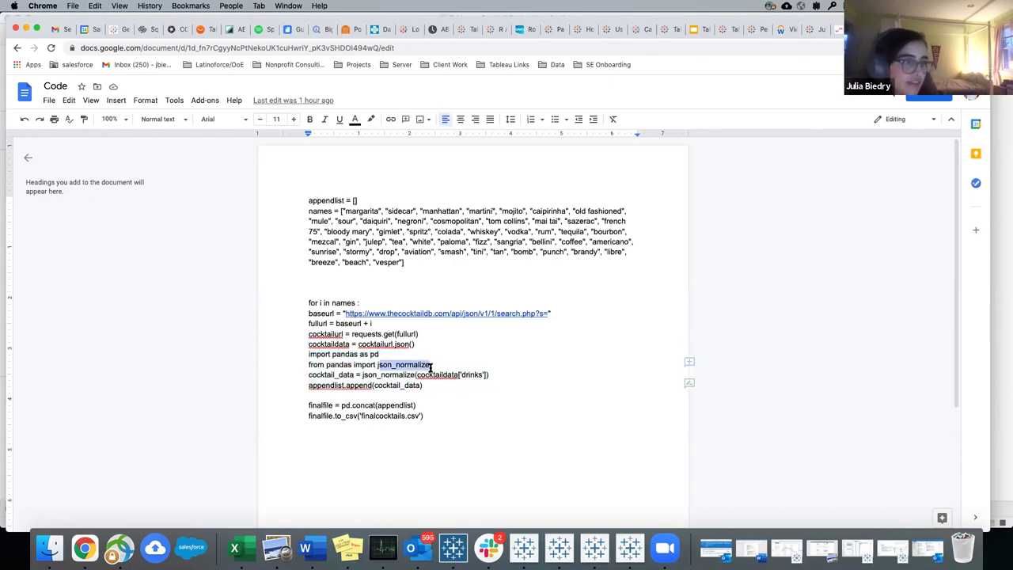
pyautogui.click(413, 393)
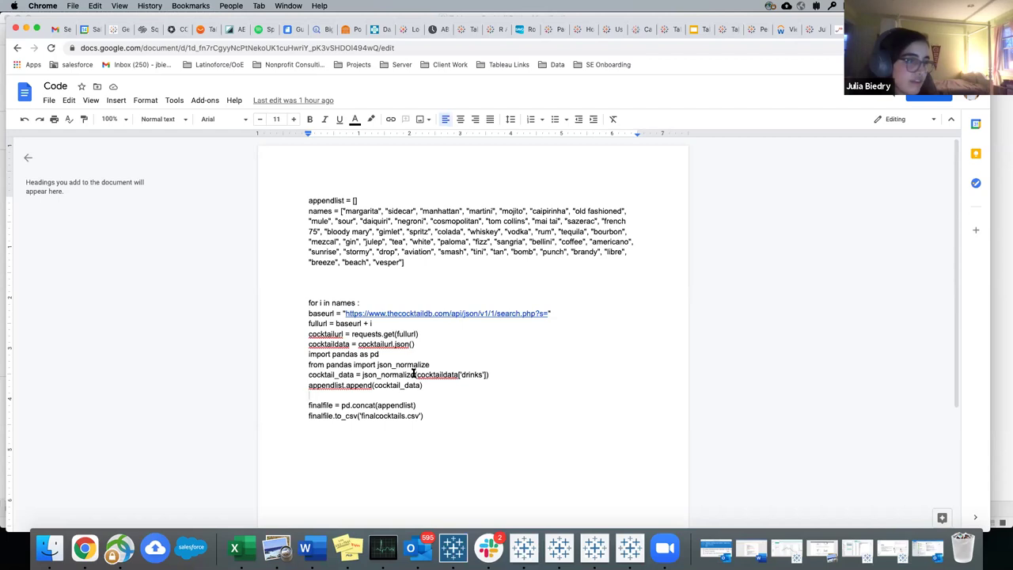
pyautogui.moveTo(345, 415); pyautogui.dragTo(425, 415)
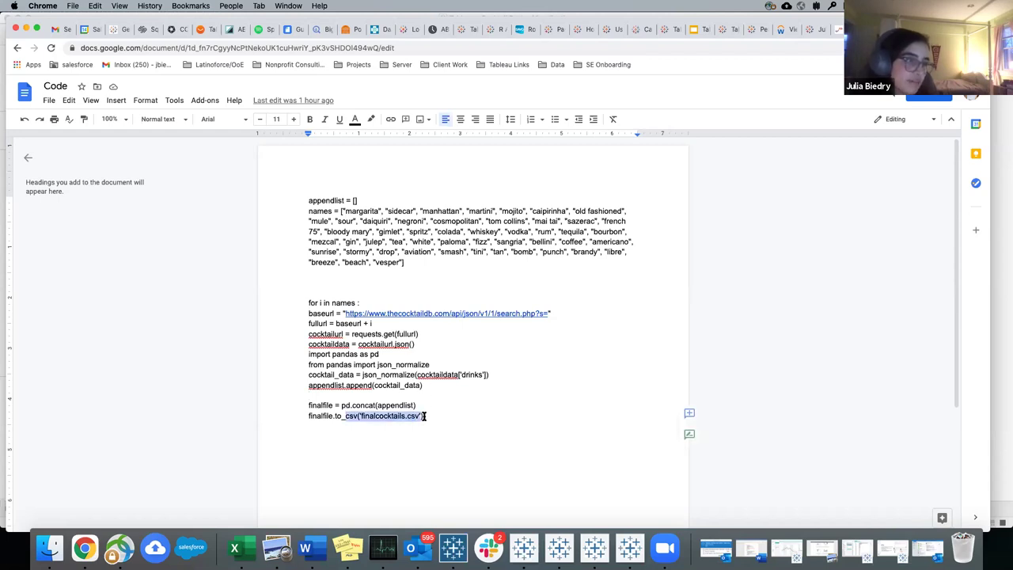
pyautogui.click(480, 410)
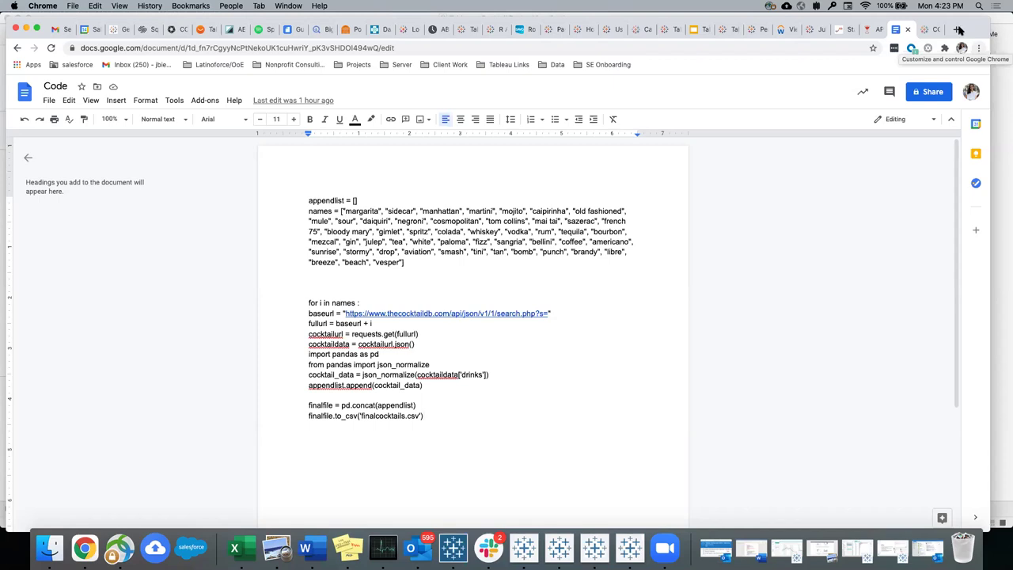
# View the COMUNI[DATOS] user group page, select its web address, and return to the Code document
pyautogui.click(926, 29)
pyautogui.click(647, 47)
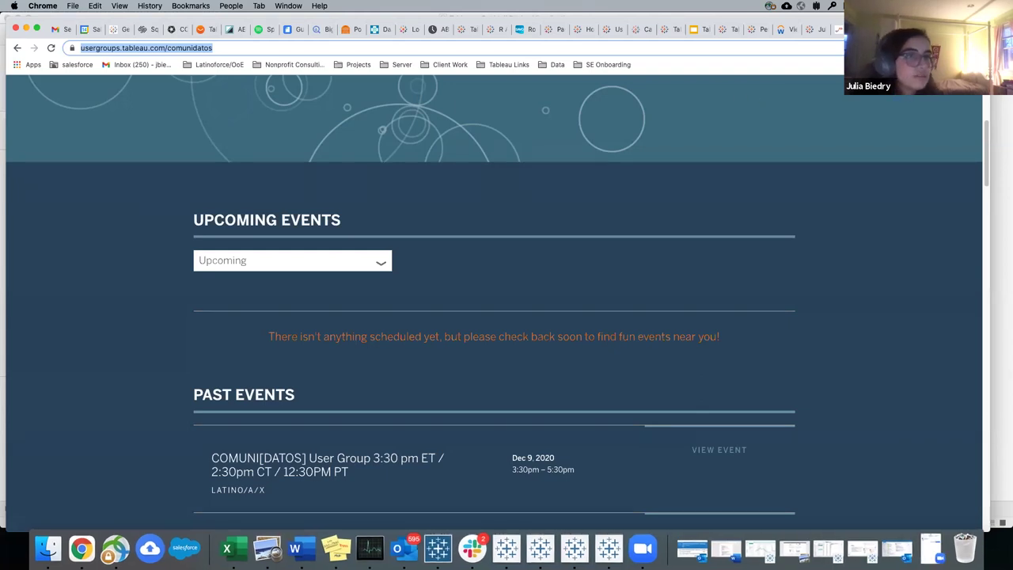
pyautogui.hotkey('ctrl', 'Tab')
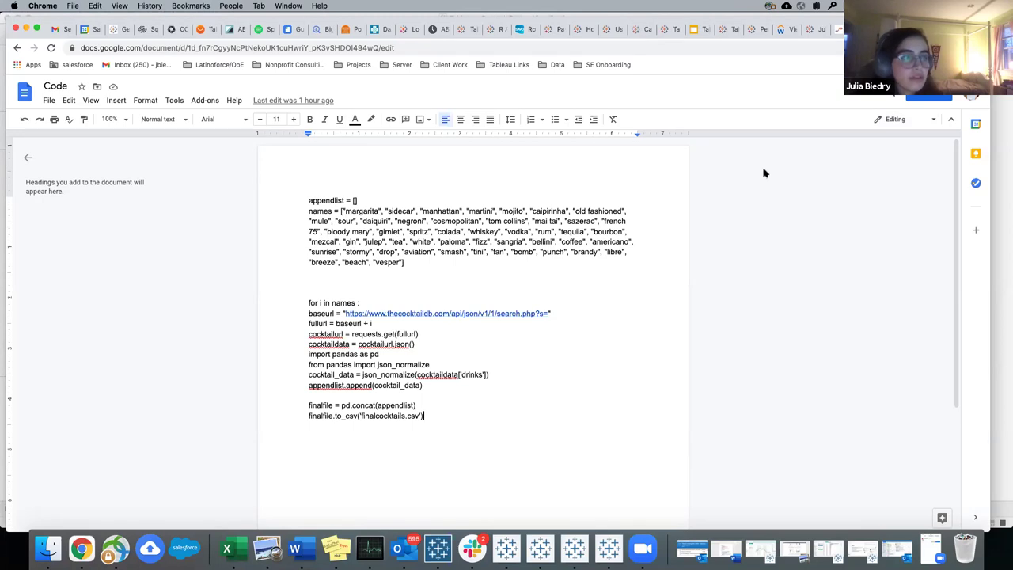
# Switch to the Cocktail Recipe Visualization workbook in Tableau, add a new worksheet, and widen the Data pane to review the fields
pyautogui.click(26, 29)
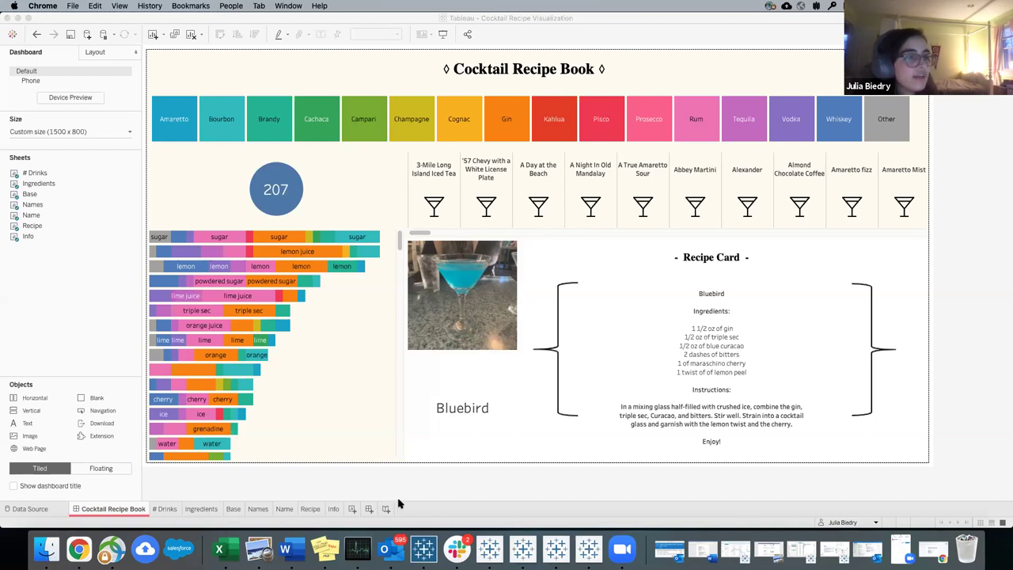
pyautogui.click(352, 508)
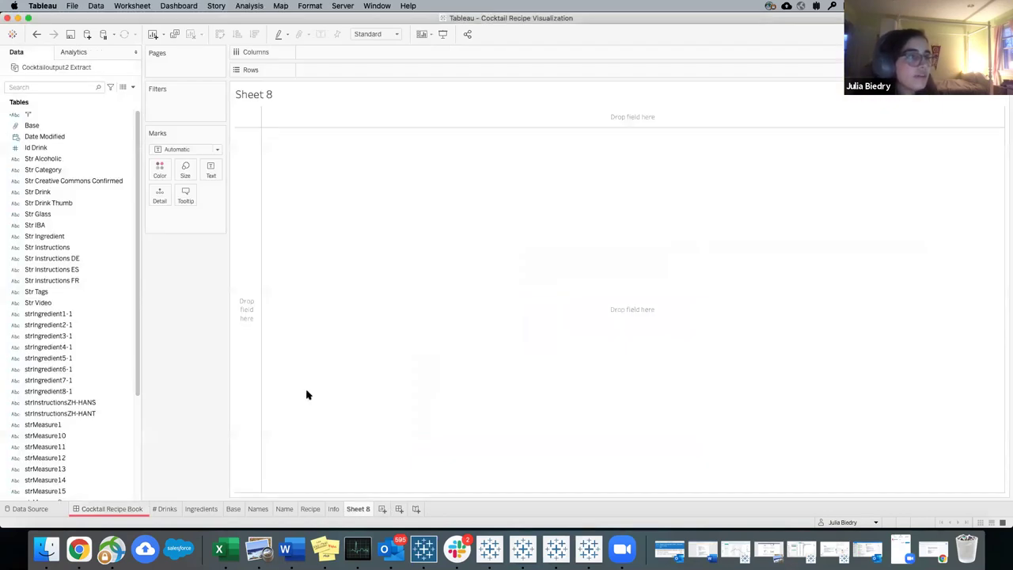
pyautogui.moveTo(140, 237); pyautogui.dragTo(188, 262)
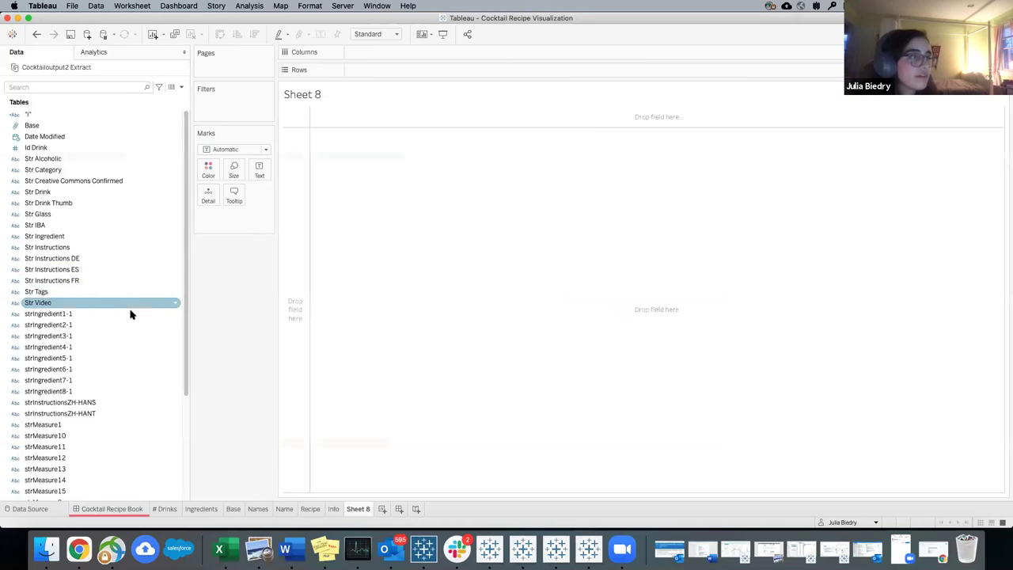
pyautogui.scroll(-5, 130, 312)
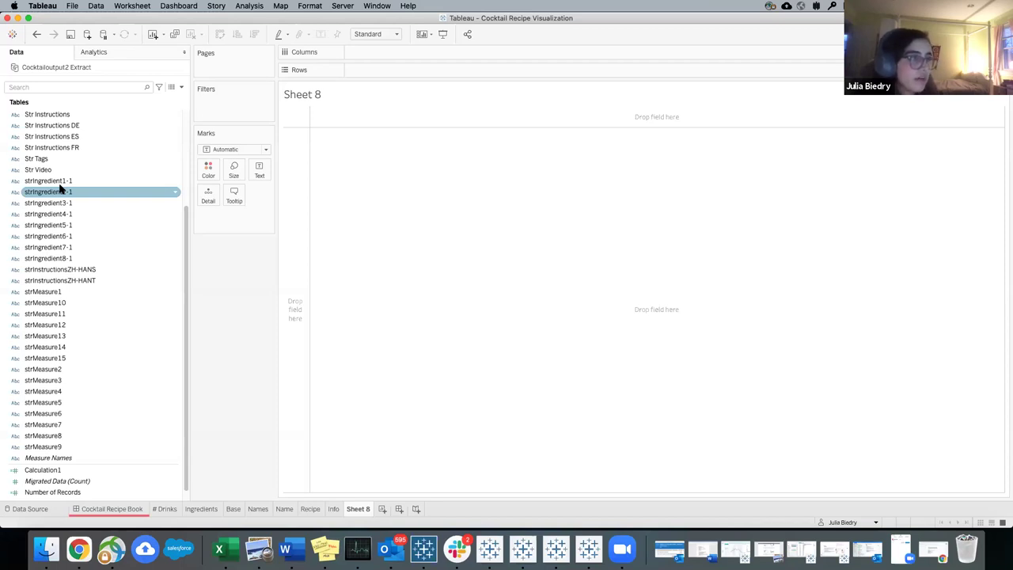
pyautogui.scroll(5, 62, 190)
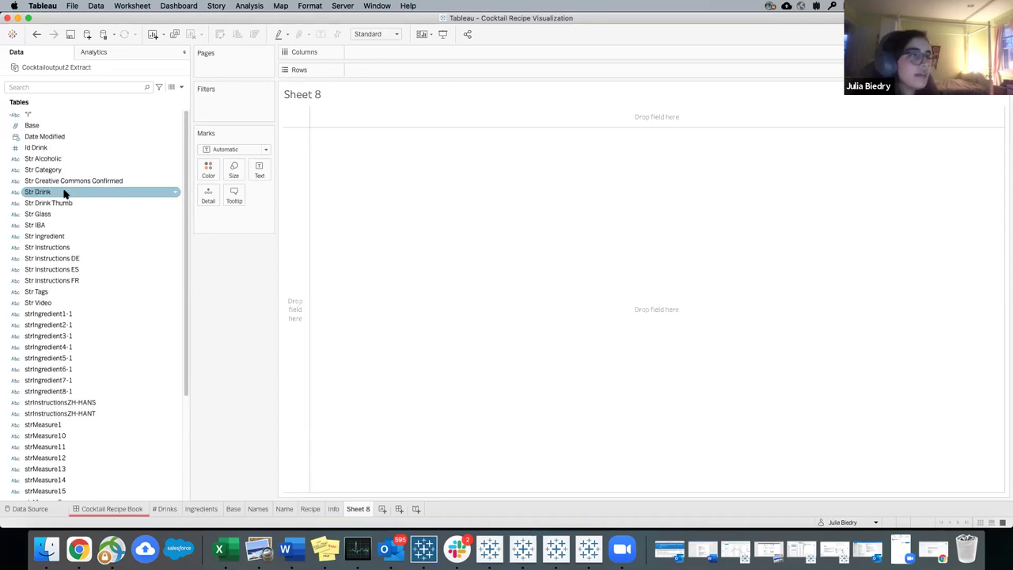
# Compare the Cocktail Recipe Book dashboard with the data fields listed on Sheet 8
pyautogui.click(102, 508)
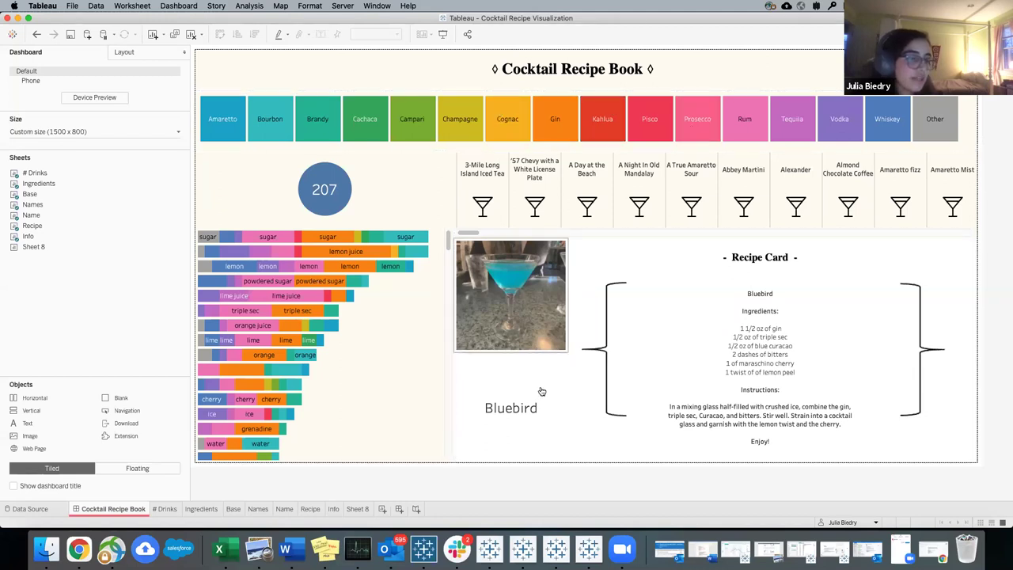
pyautogui.click(357, 509)
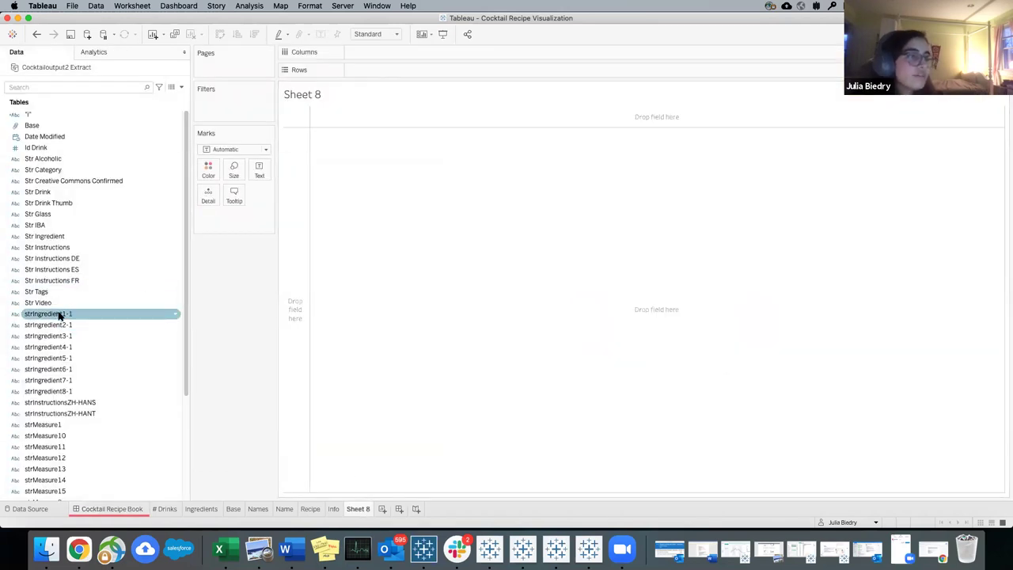
pyautogui.click(93, 511)
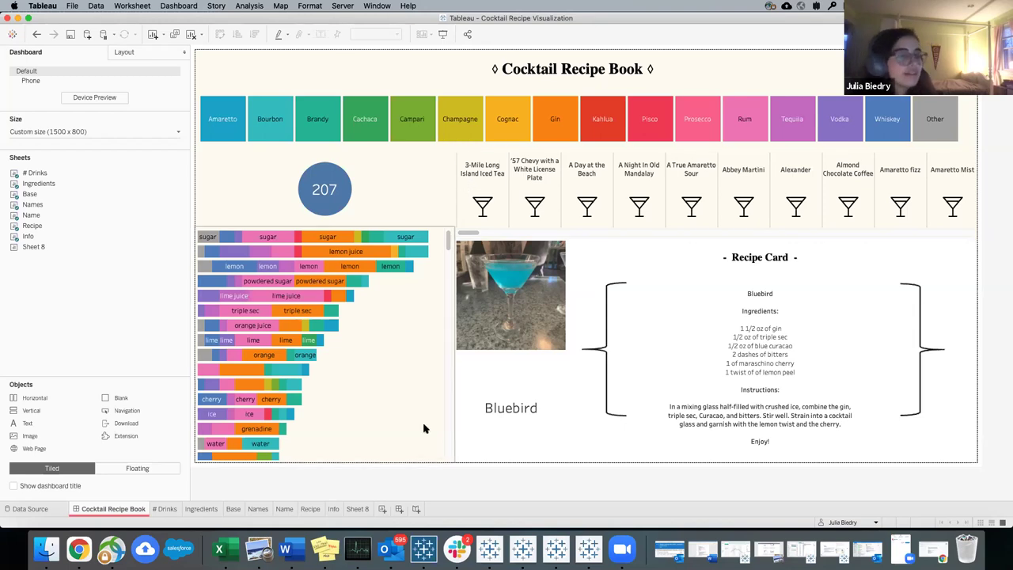
# Return to Sheet 8 and point out the Str Alcoholic, Str IBA and Str Ingredient fields
pyautogui.click(357, 509)
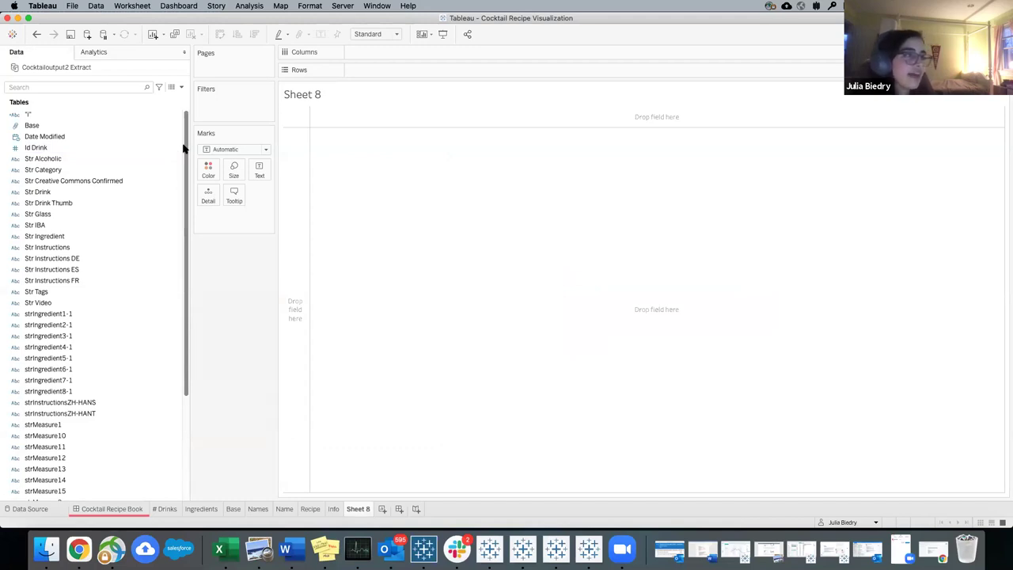
pyautogui.click(103, 159)
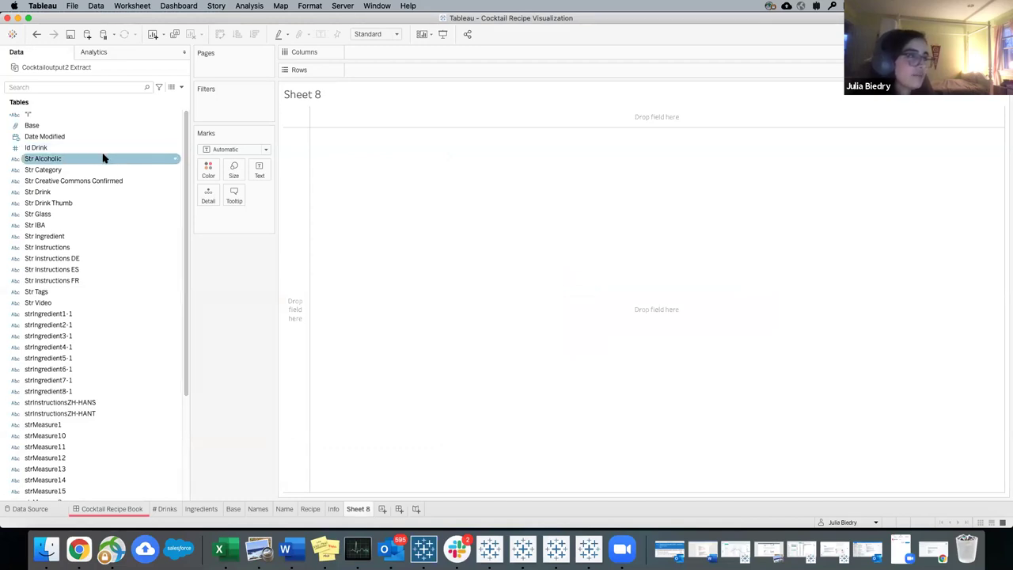
pyautogui.click(83, 226)
pyautogui.click(84, 238)
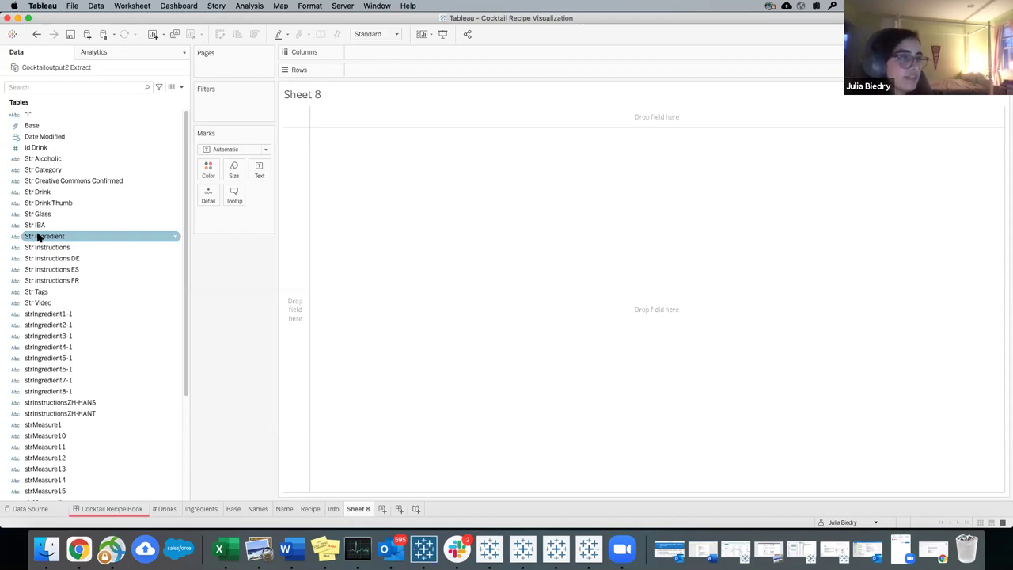
# Add Str Ingredient to the rows of Sheet 8 to list its values, and remove the field from the view
pyautogui.moveTo(45, 236); pyautogui.dragTo(357, 72)
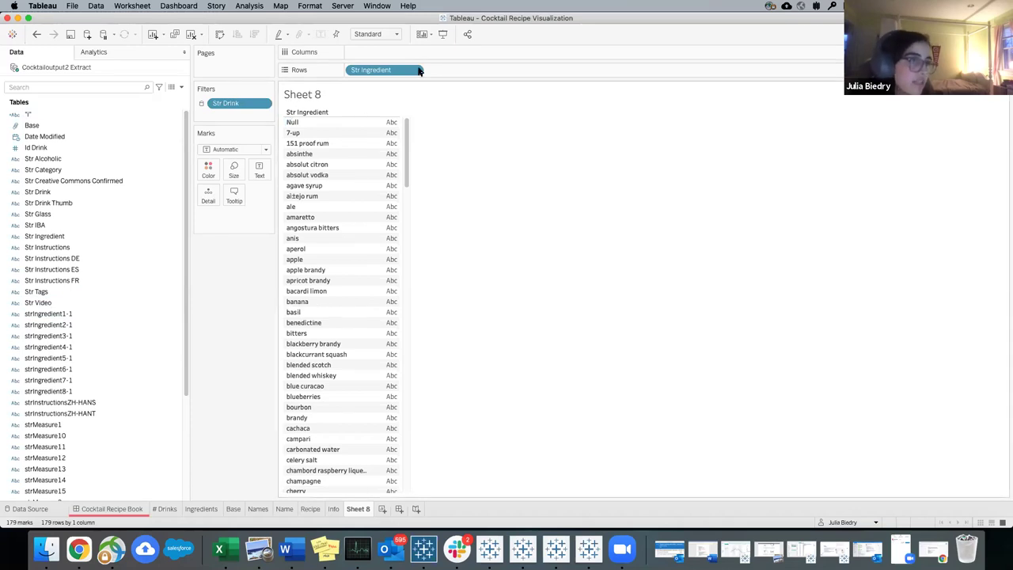
pyautogui.moveTo(393, 71); pyautogui.dragTo(85, 301)
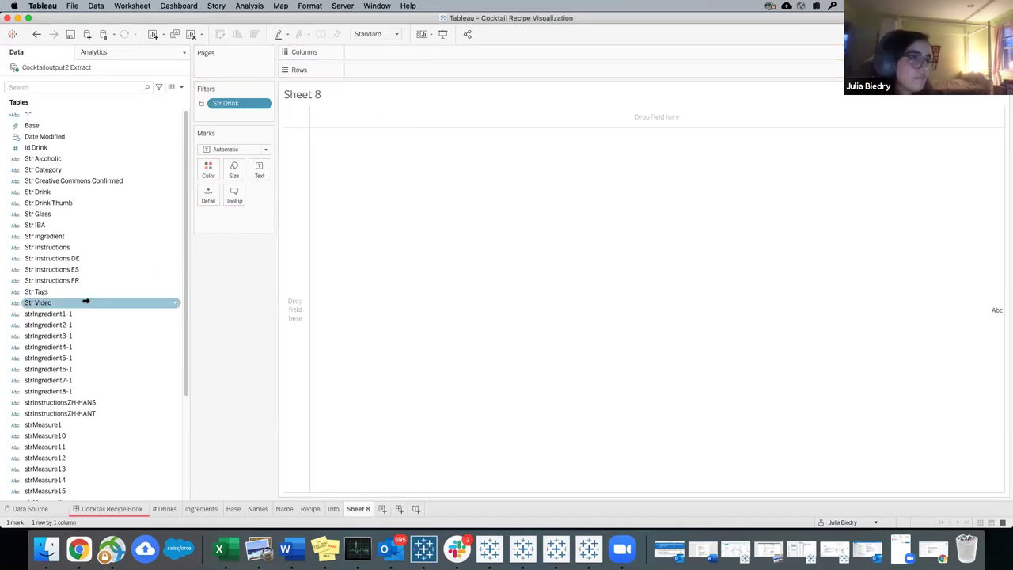
# Open the Base worksheet from the Cocktail Recipe Book dashboard, review how its colored squares are built, and return to the dashboard
pyautogui.click(118, 511)
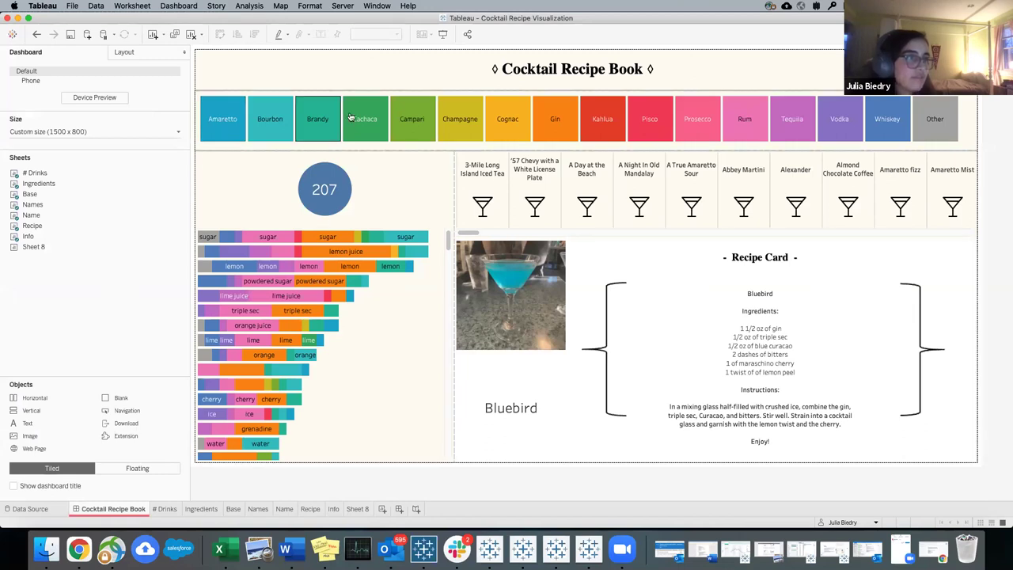
pyautogui.click(708, 147)
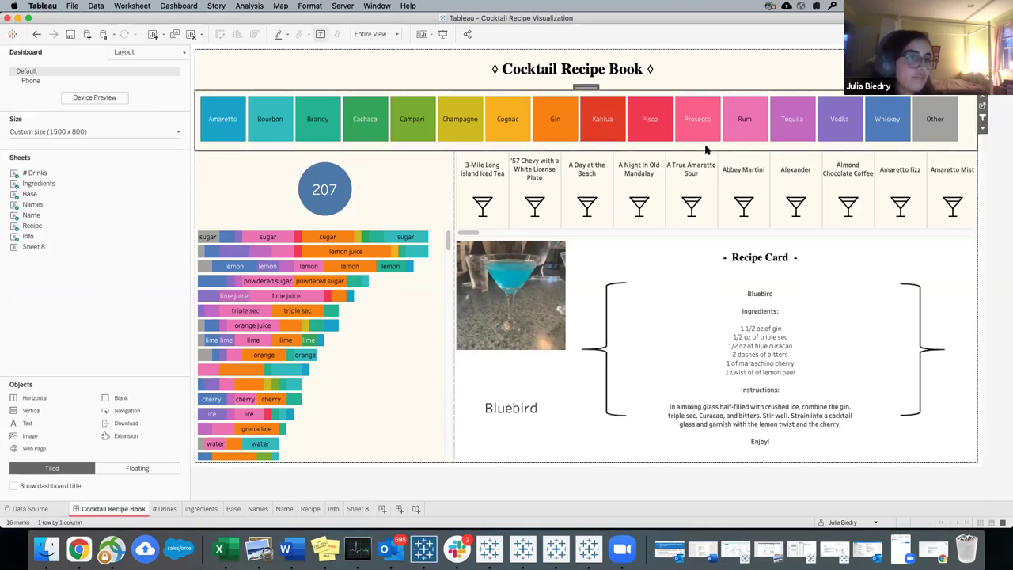
pyautogui.click(983, 106)
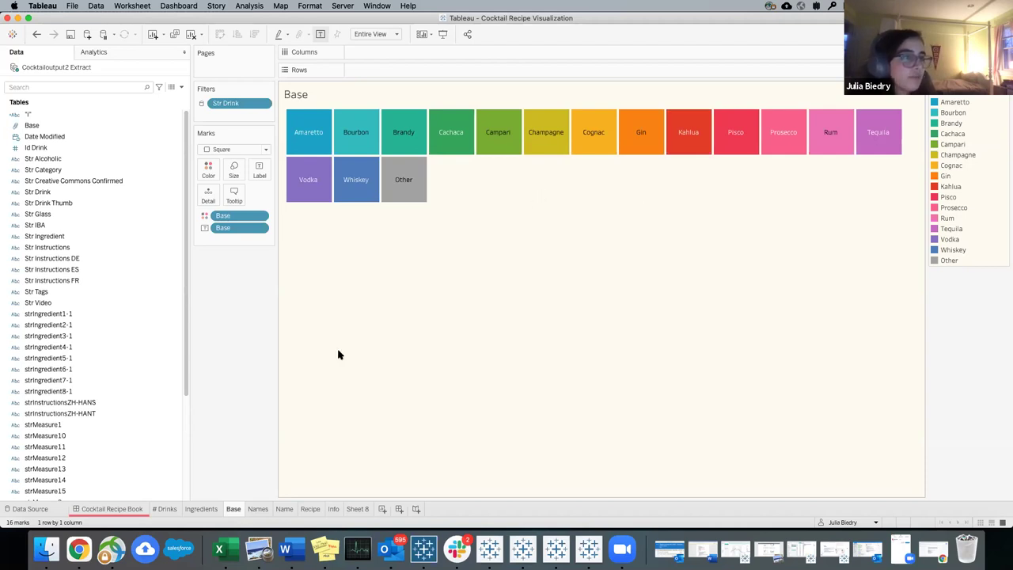
pyautogui.click(112, 508)
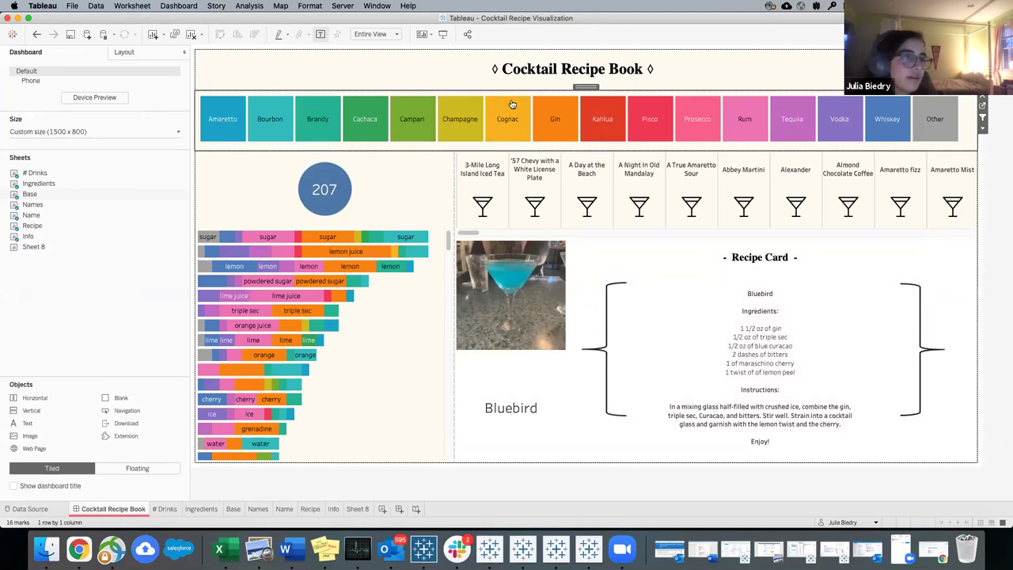
# Demonstrate filtering the dashboard by Kahlua and by Rum, viewing the Rum-filtered Ingredients worksheet before clearing the selection
pyautogui.click(602, 111)
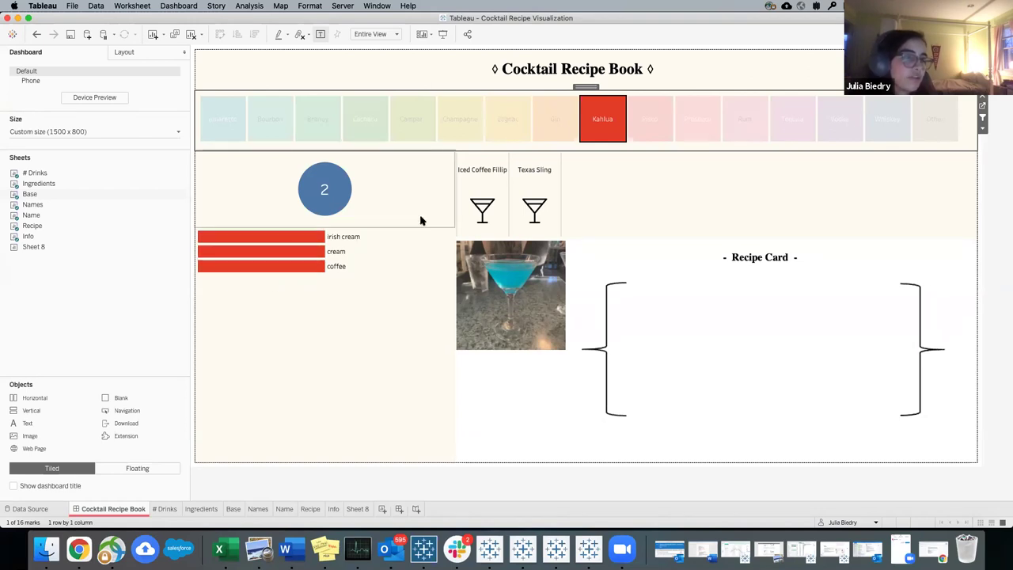
pyautogui.click(742, 119)
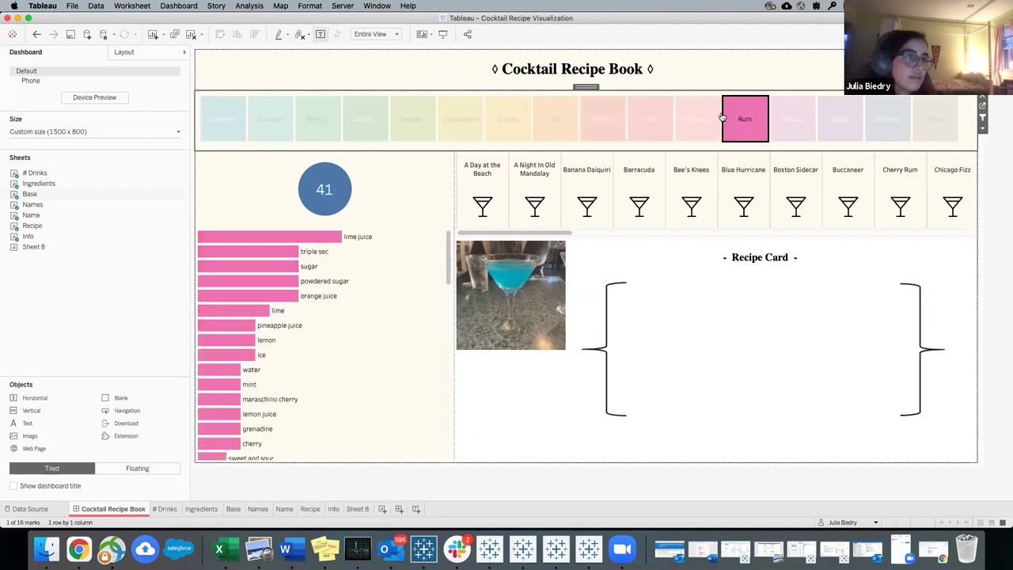
pyautogui.click(432, 260)
pyautogui.click(459, 242)
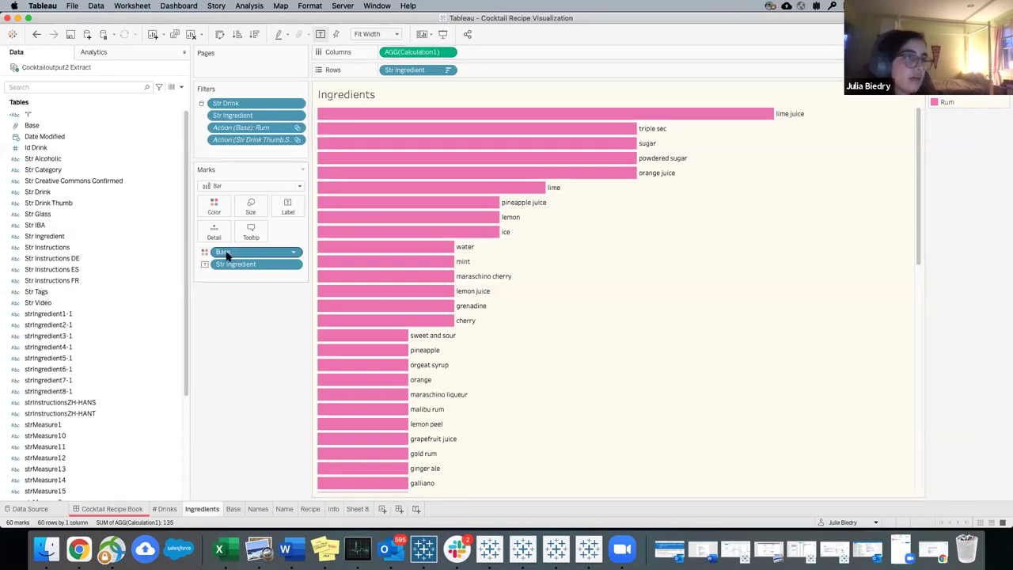
pyautogui.click(112, 509)
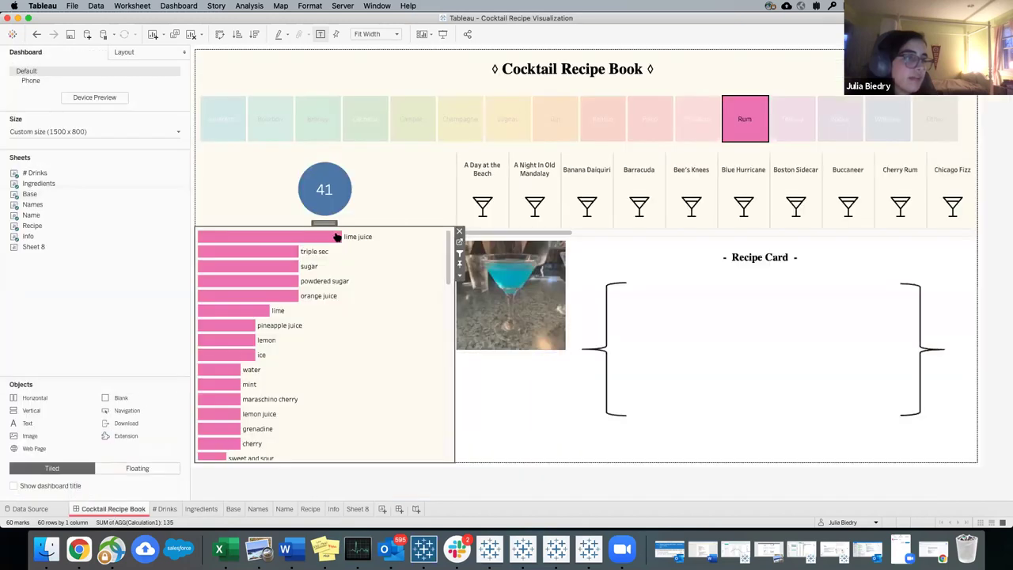
pyautogui.click(743, 119)
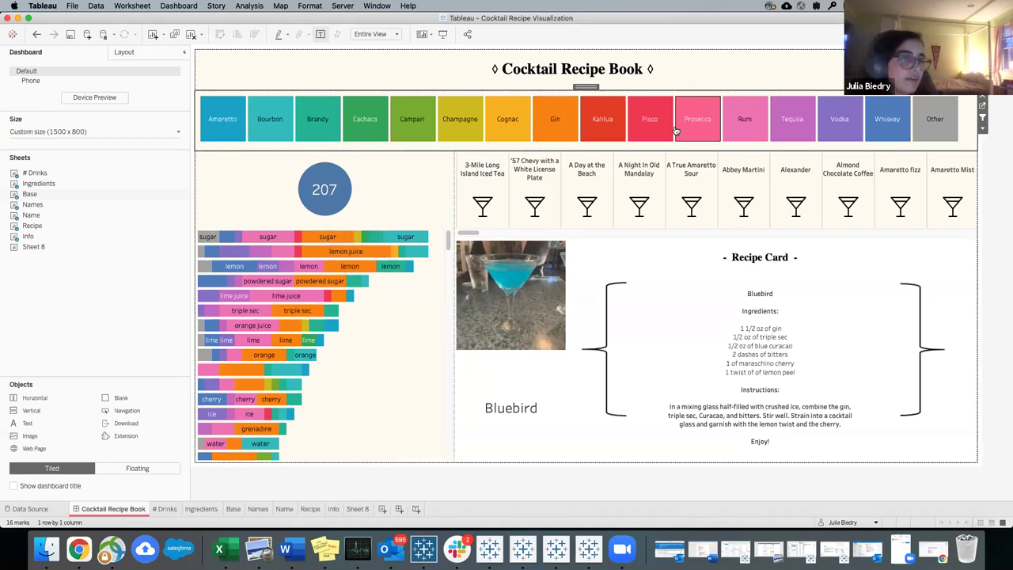
# Inspect the unfiltered Ingredients worksheet behind the stacked bars, including its filters and marks, and return to the dashboard
pyautogui.click(389, 332)
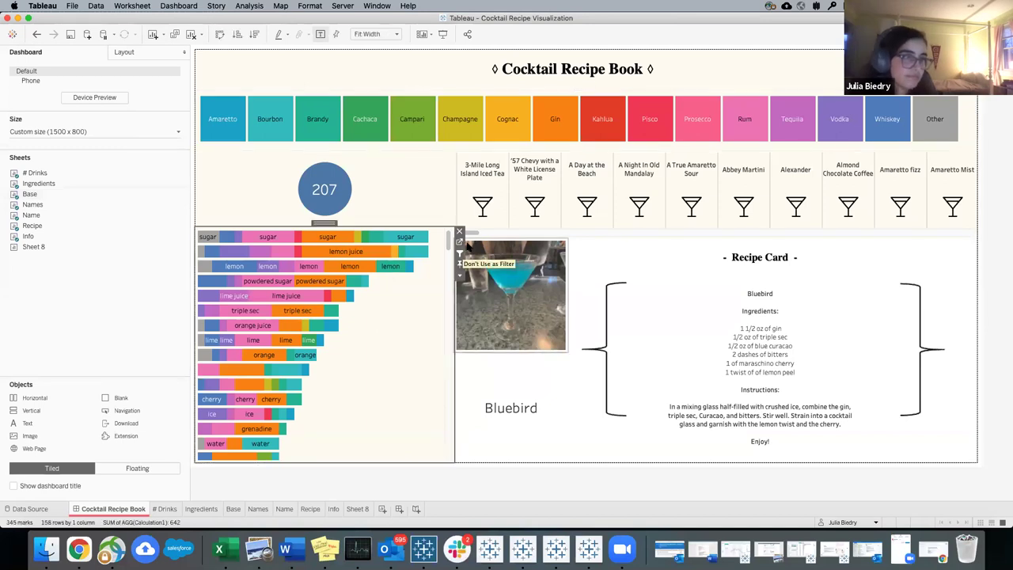
pyautogui.click(460, 243)
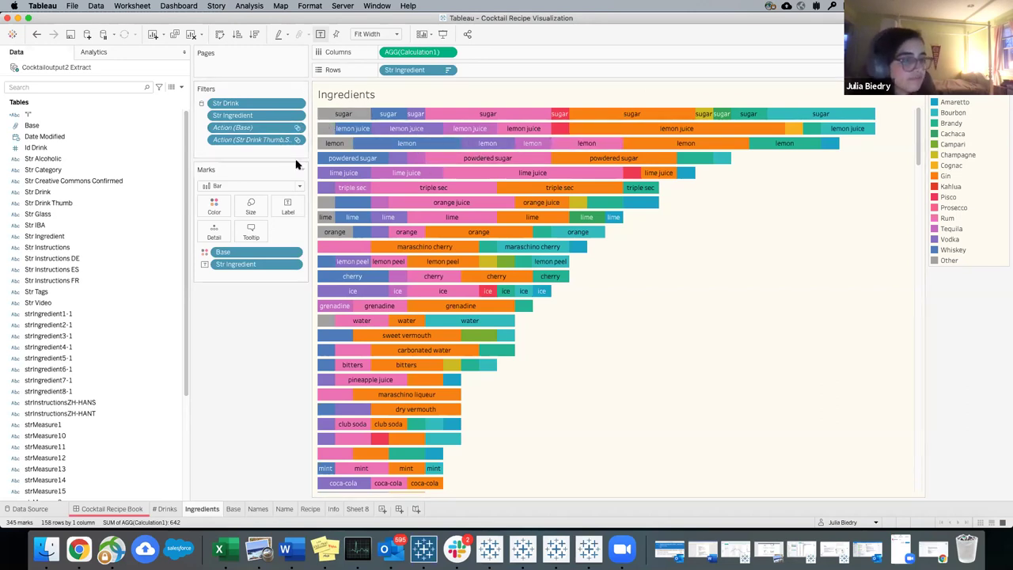
pyautogui.click(110, 511)
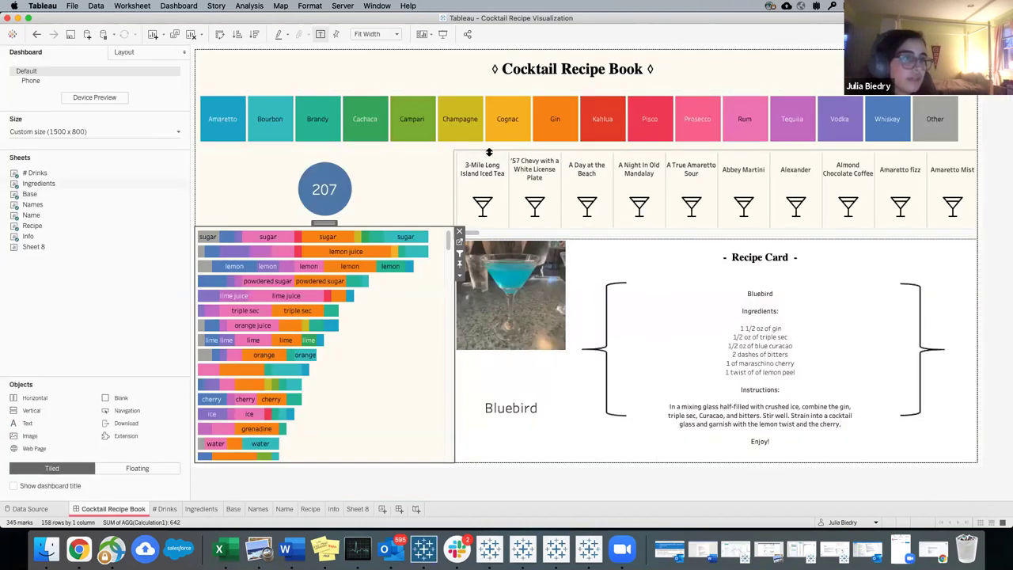
# Preview the Alexander recipe from the drink list, examine the Names worksheet behind that list, and return to the dashboard
pyautogui.click(601, 156)
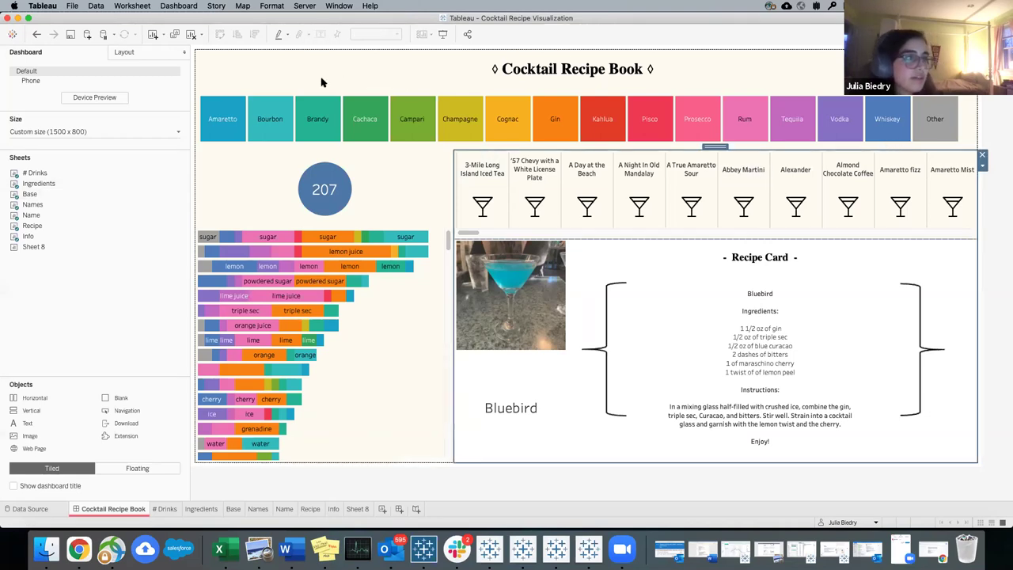
pyautogui.click(776, 158)
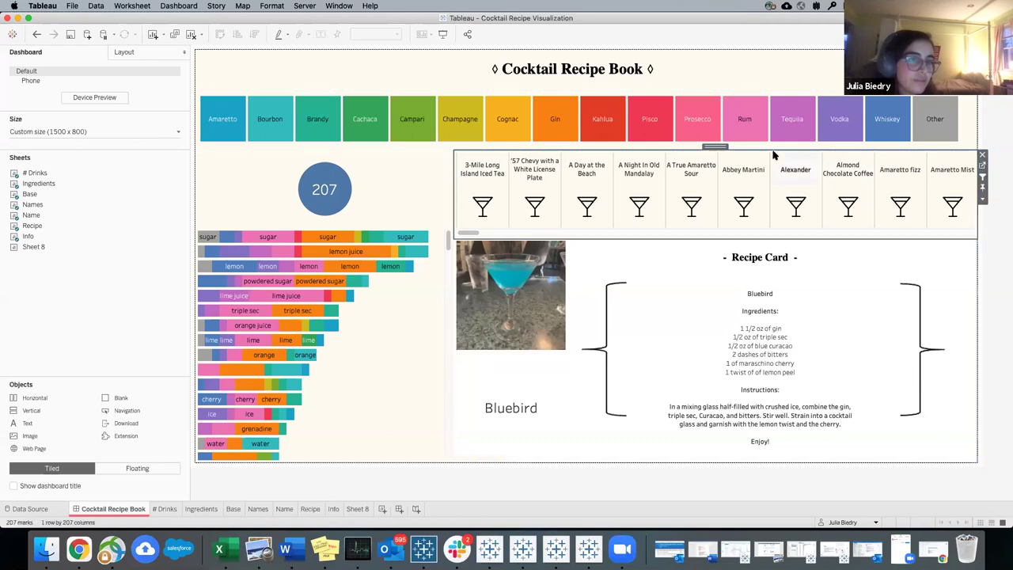
pyautogui.click(787, 170)
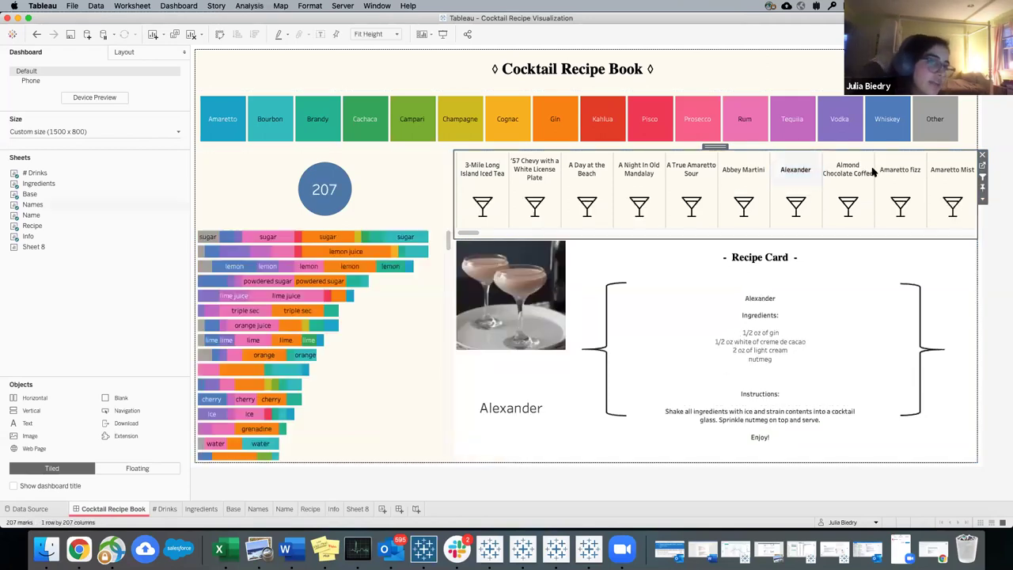
pyautogui.click(984, 167)
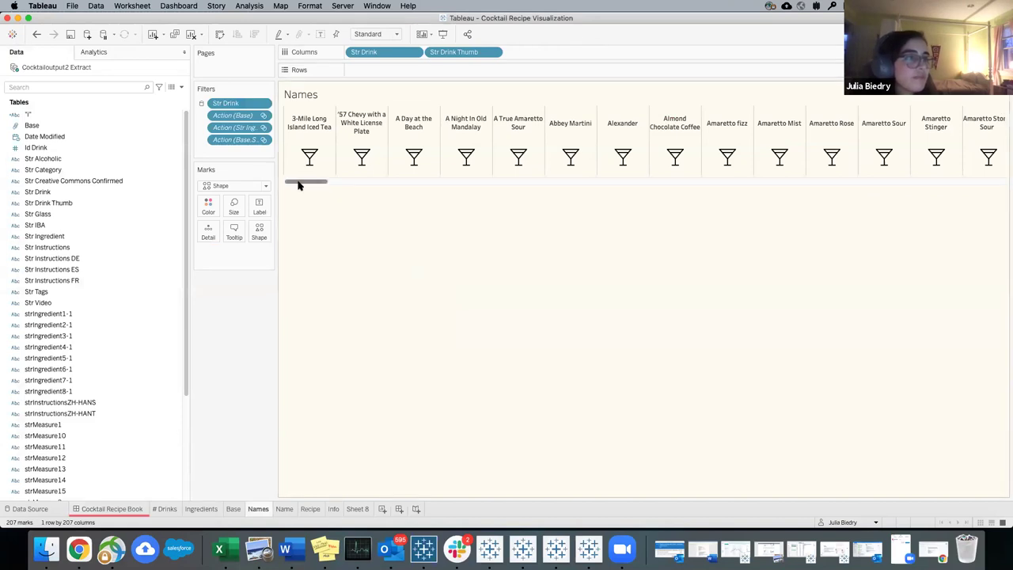
pyautogui.moveTo(299, 185); pyautogui.dragTo(287, 190)
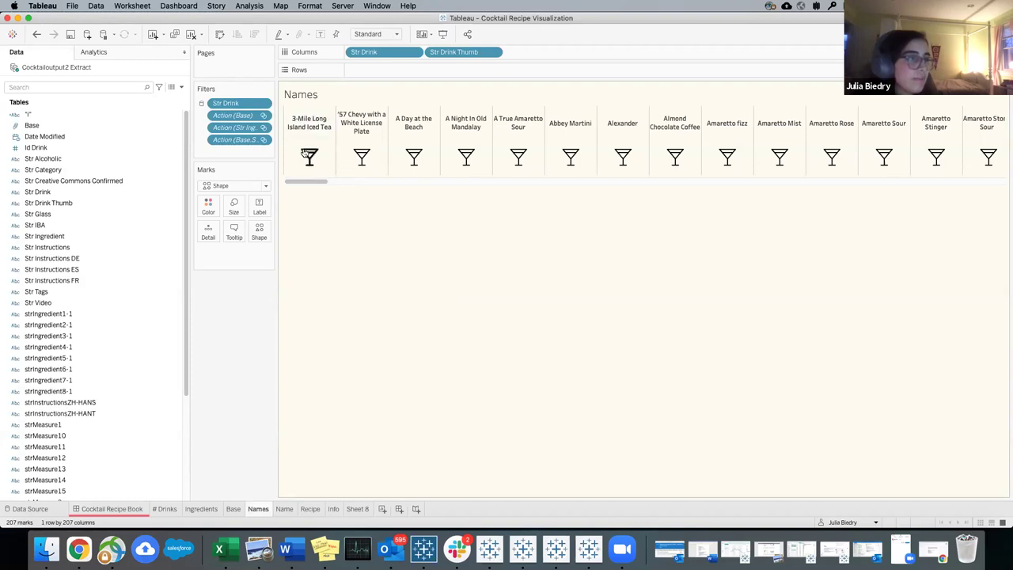
pyautogui.click(101, 510)
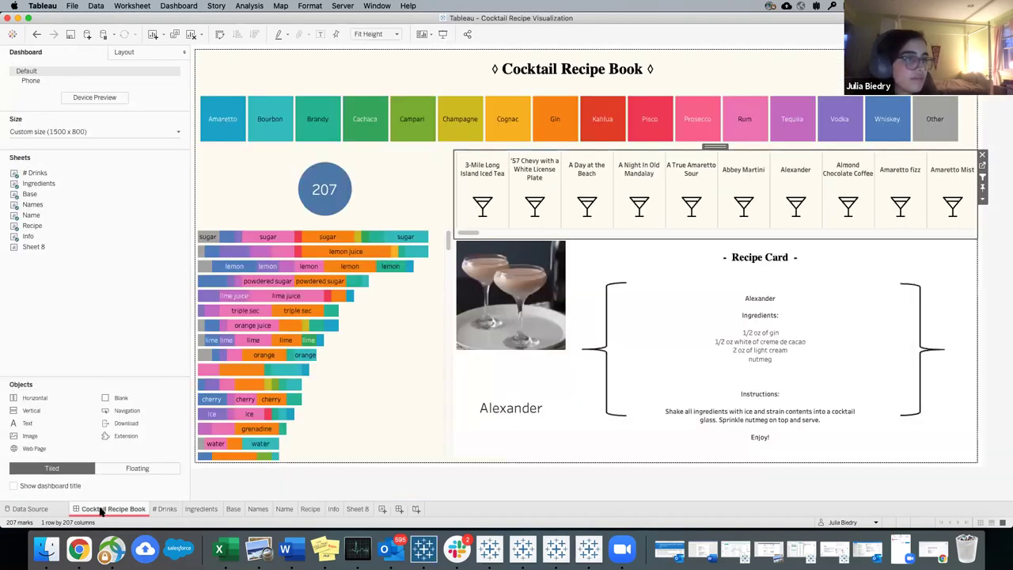
# Filter the dashboard to the drink A Day at the Beach and open the Recipe worksheet behind its recipe card
pyautogui.click(586, 172)
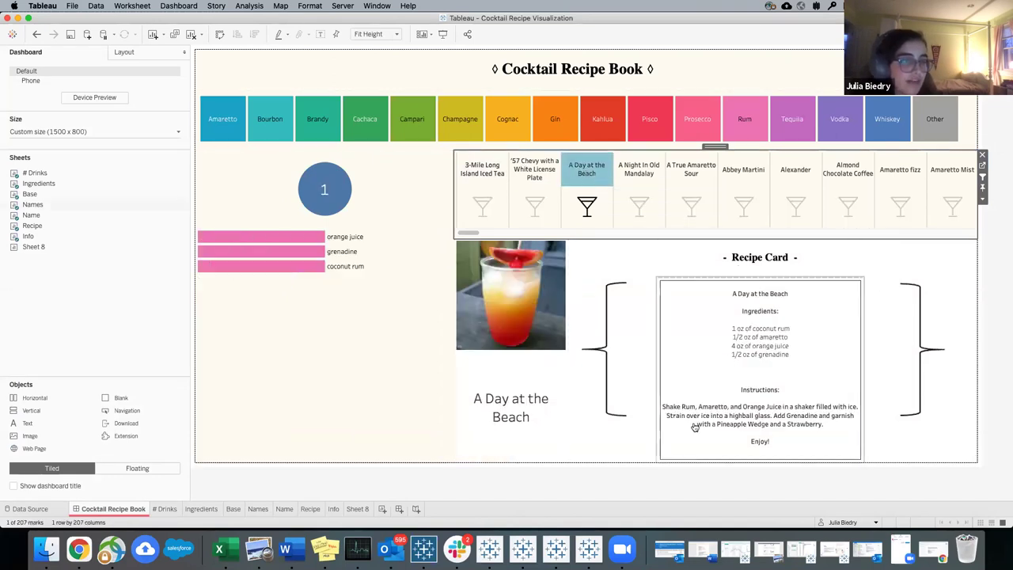
pyautogui.click(831, 316)
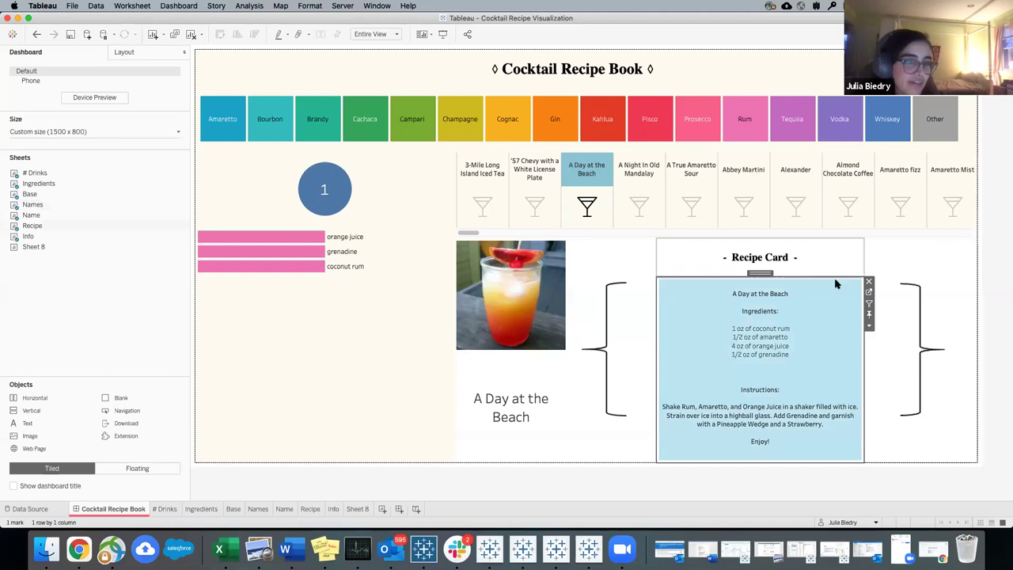
pyautogui.click(869, 294)
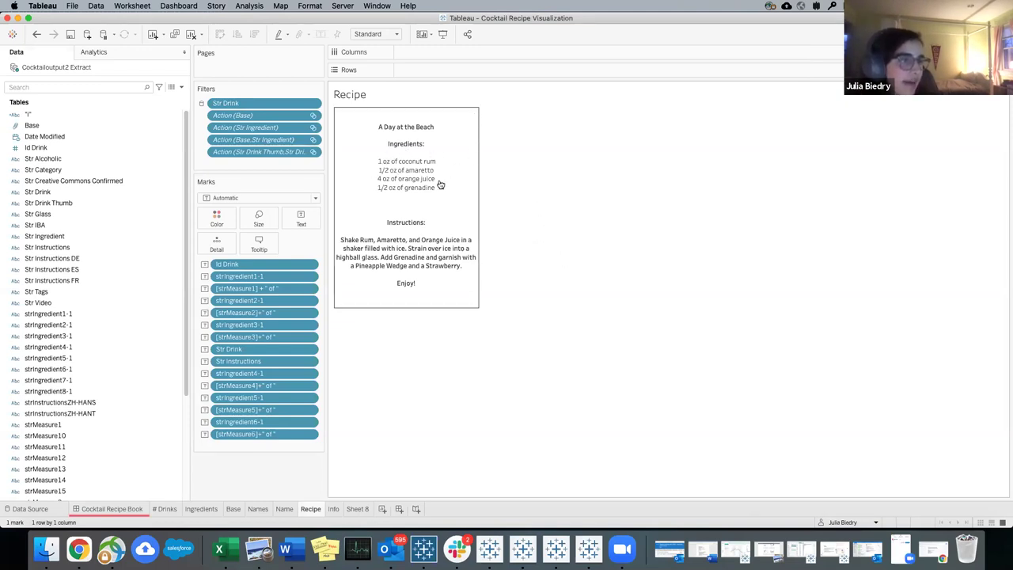
# Examine the Recipe text label's measure, ingredient and instruction fields in the label editor, and return to the Cocktail Recipe Book dashboard
pyautogui.click(302, 219)
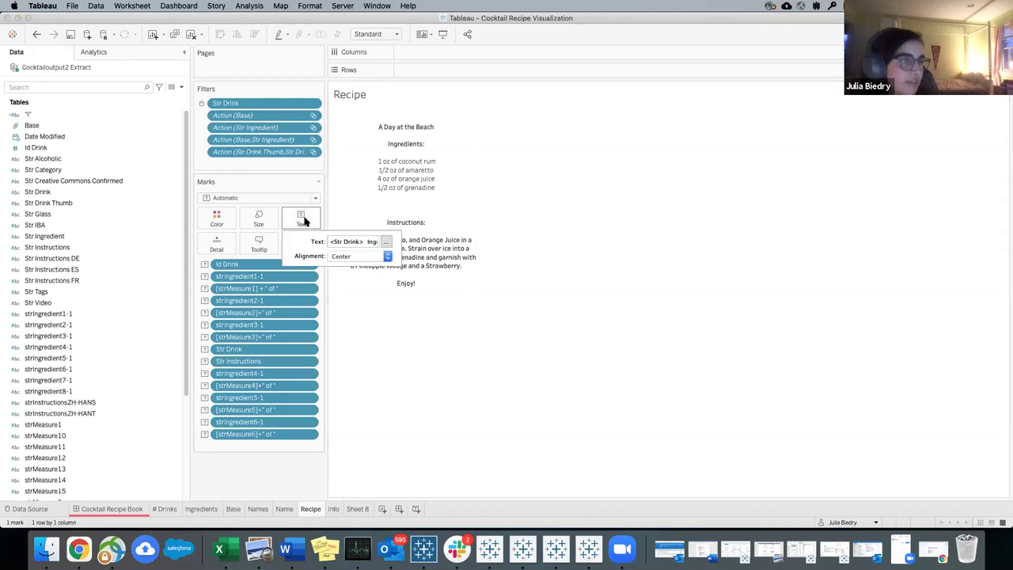
pyautogui.click(386, 241)
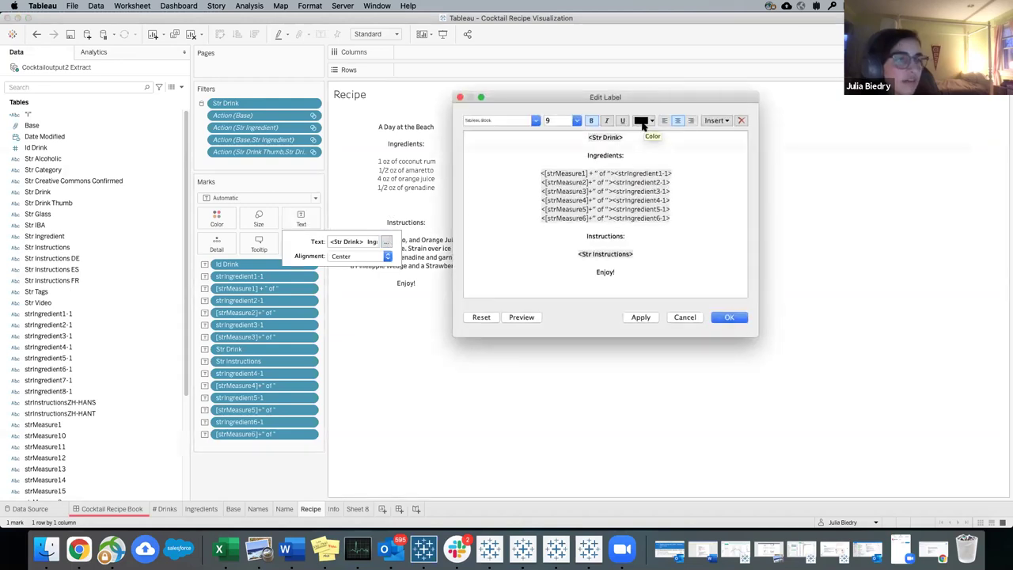
pyautogui.moveTo(635, 276); pyautogui.dragTo(542, 129)
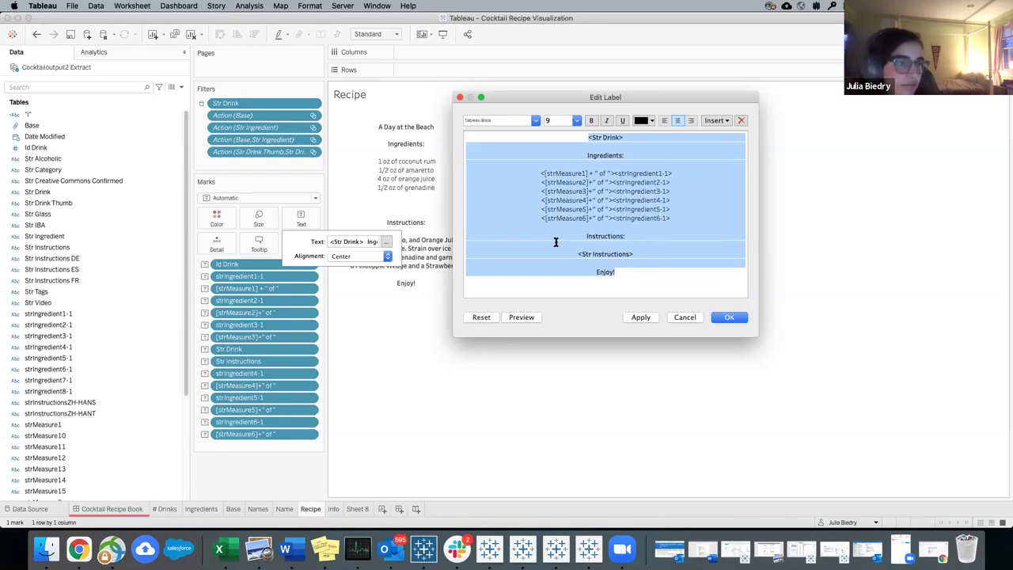
pyautogui.click(598, 272)
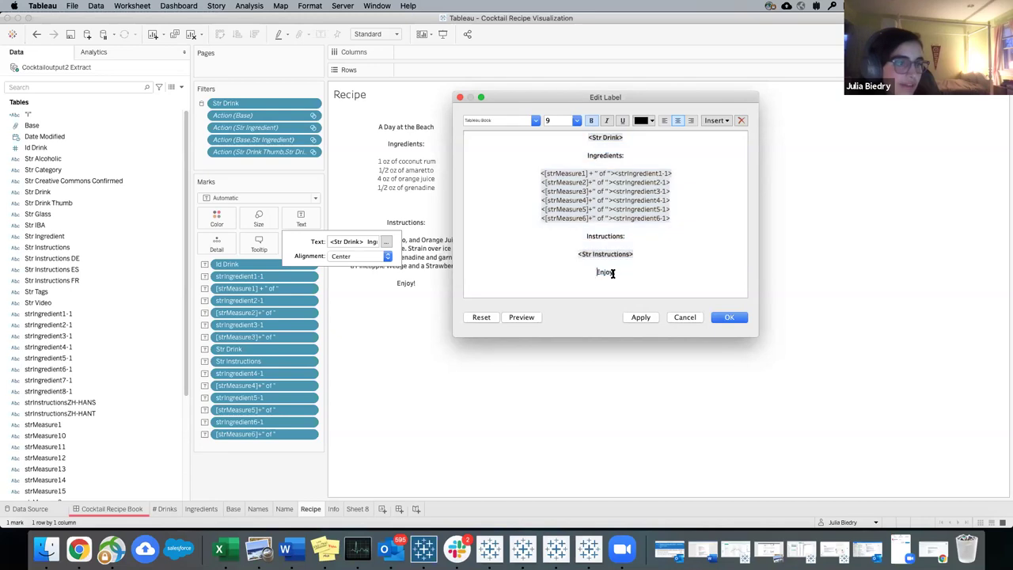
pyautogui.click(724, 317)
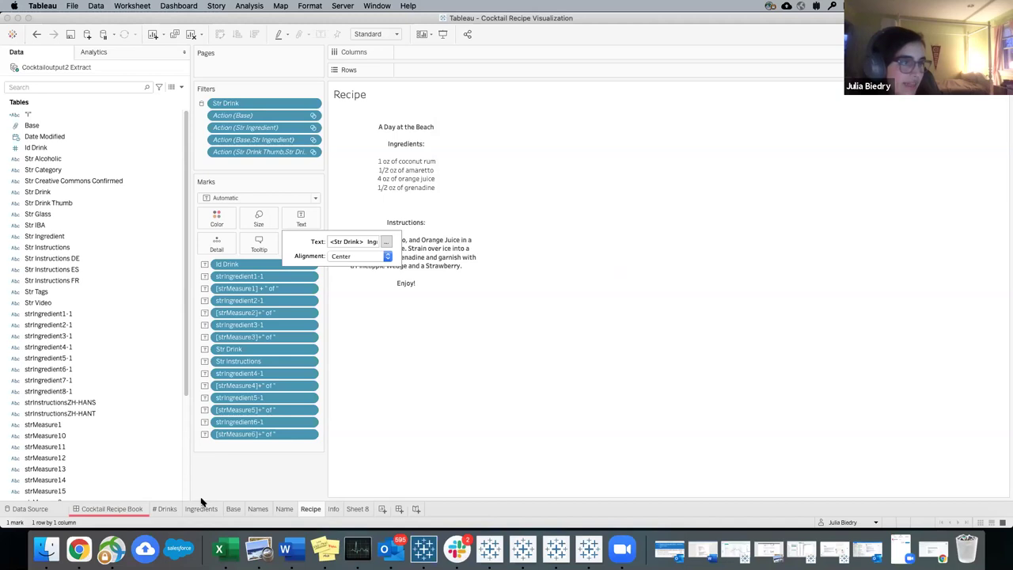
pyautogui.click(112, 509)
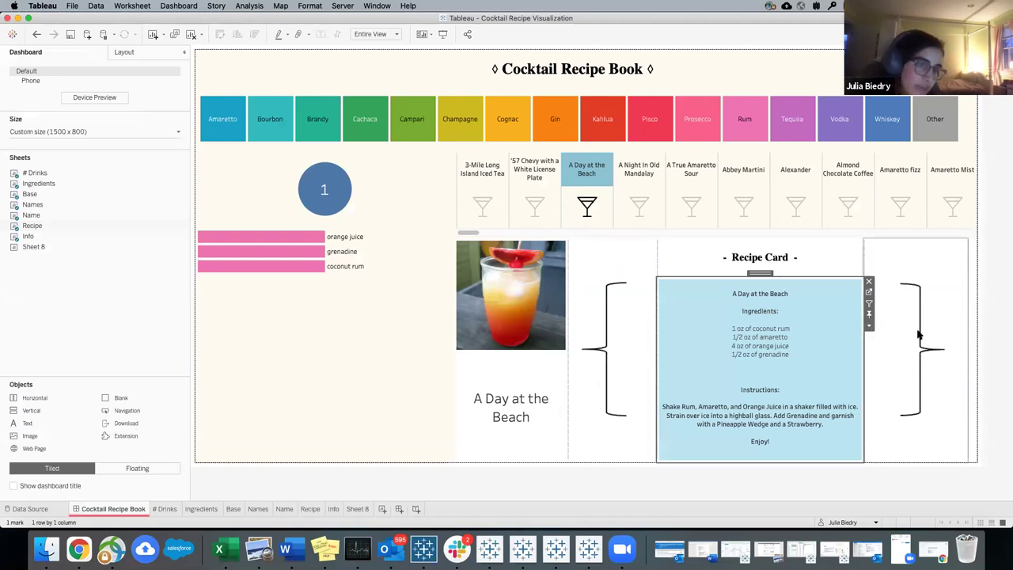
pyautogui.click(807, 493)
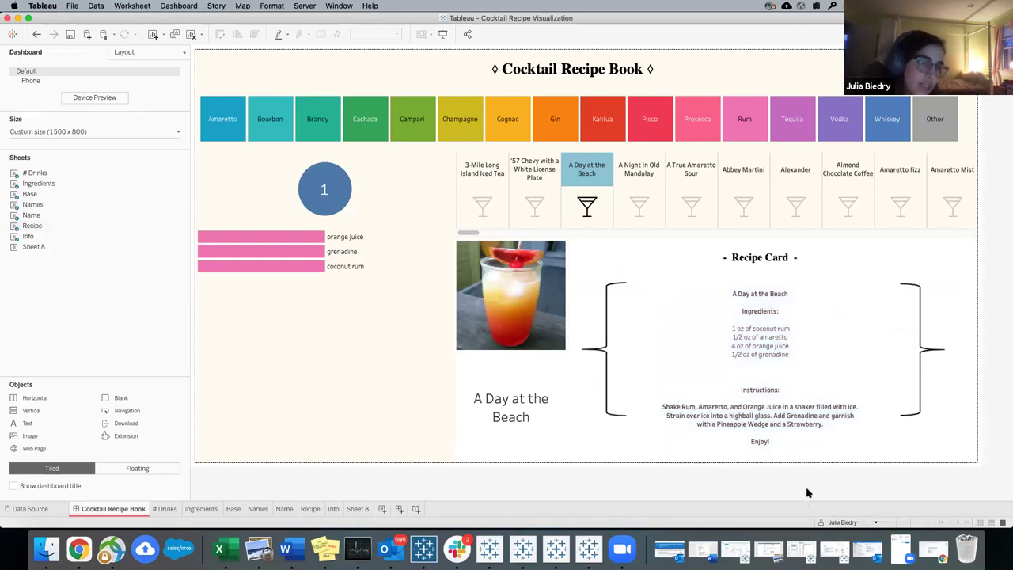